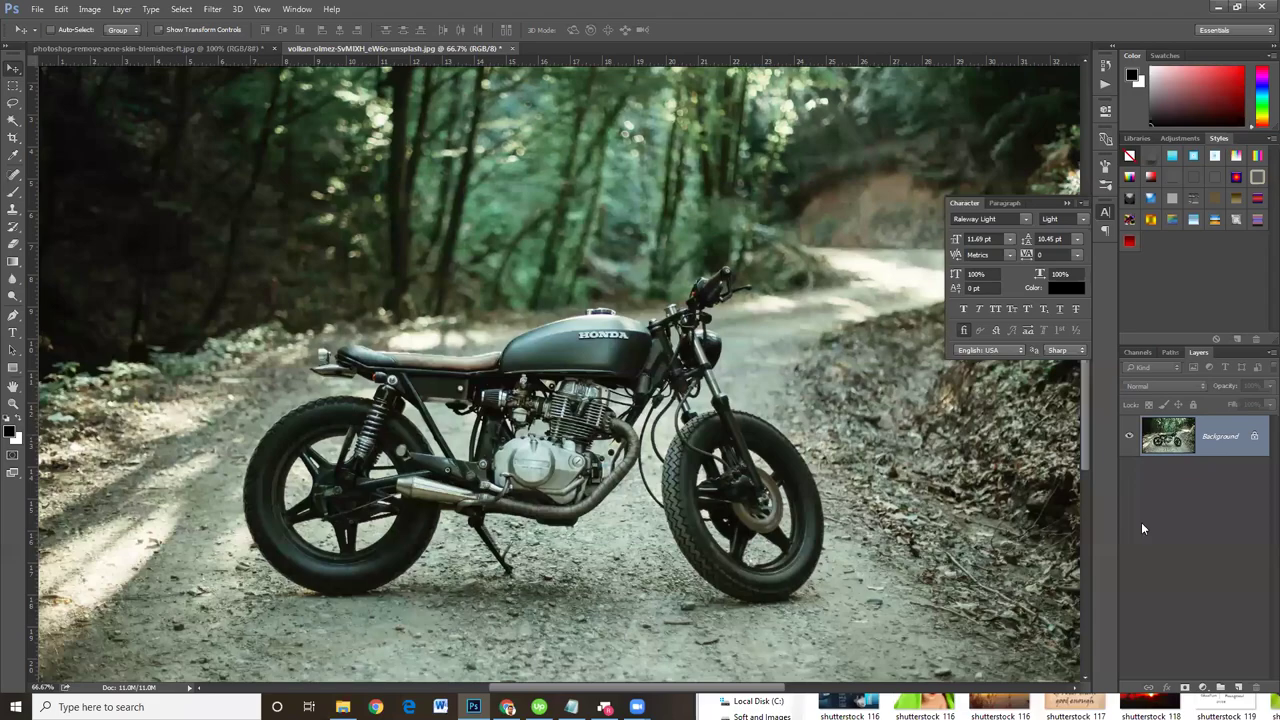
- Drag the family photo from File Explorer's Images folder onto the motorcycle canvas
key("ctrl+minus")
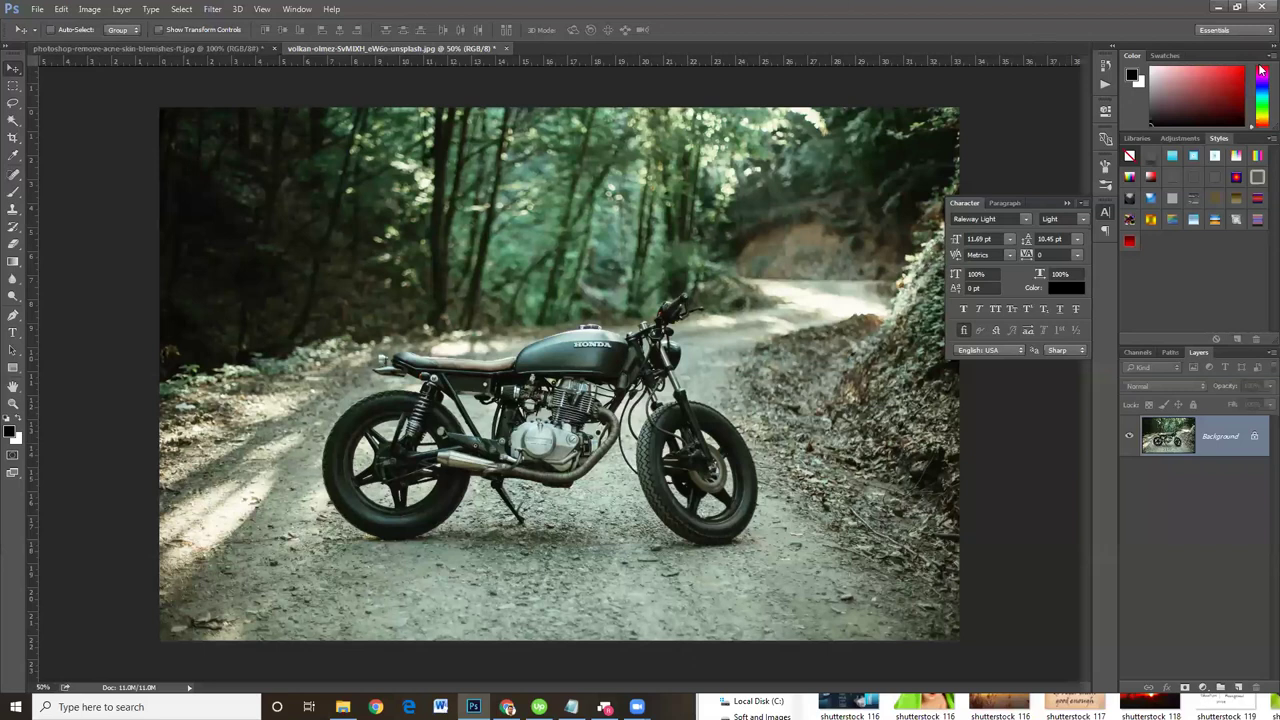
left_click(343, 707)
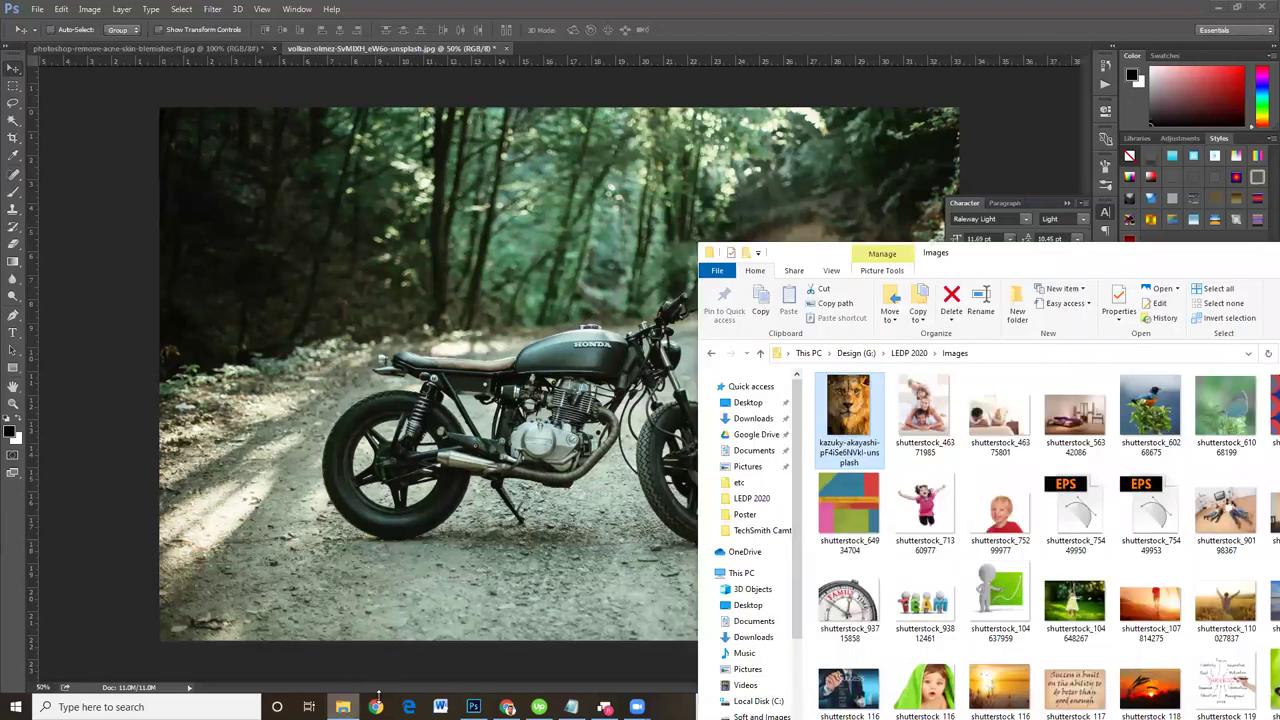
left_click_drag(1124, 260, 1272, 338)
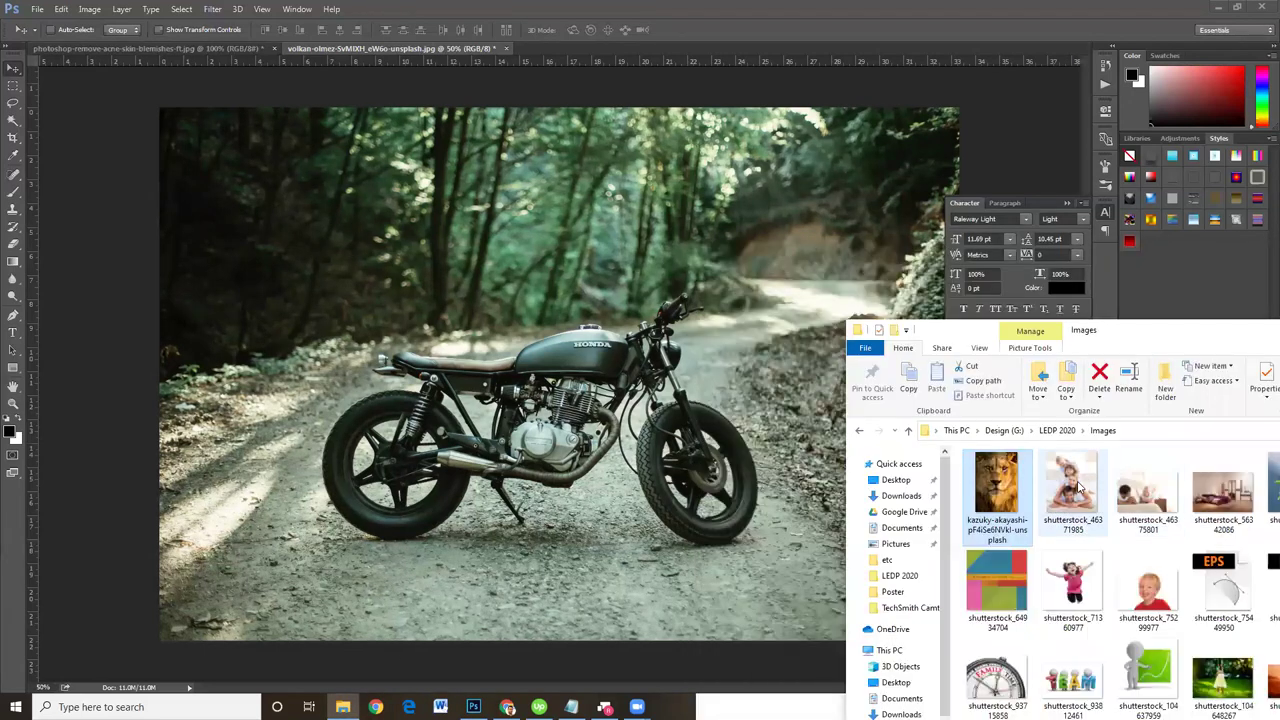
left_click(609, 249)
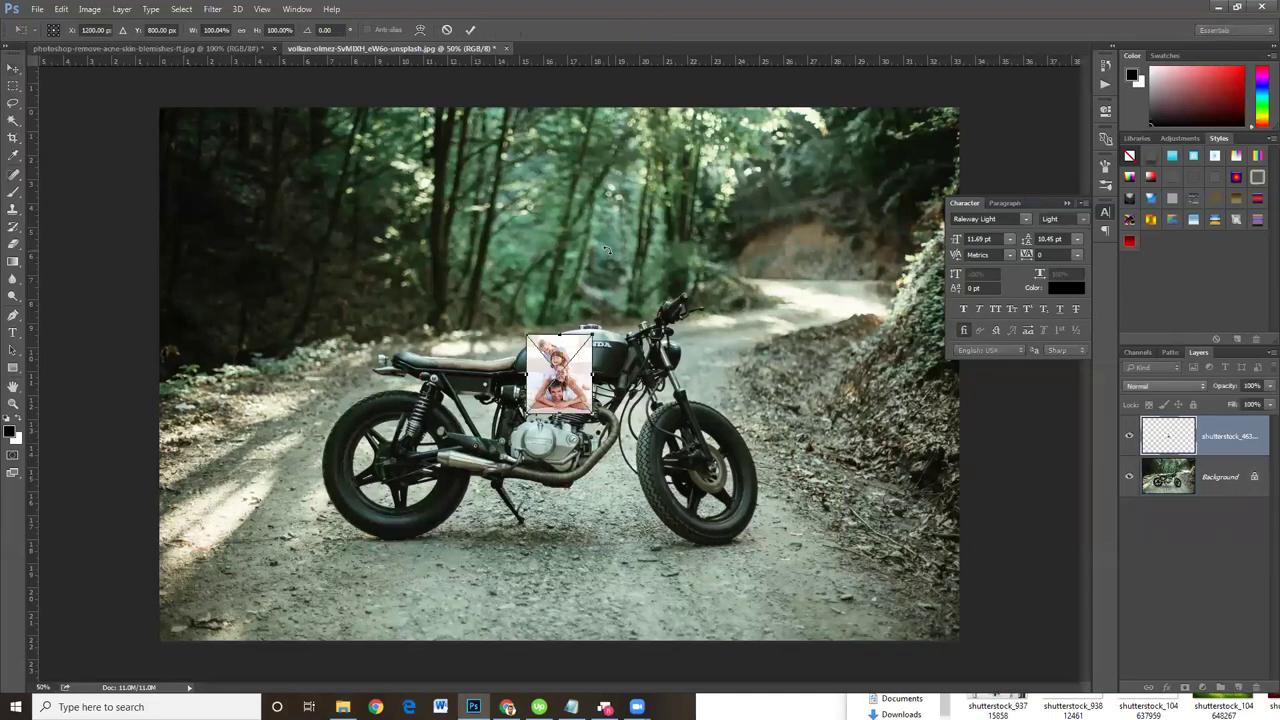
- Commit the placed family photo over the fuel tank, then zoom in and back out
key("Return")
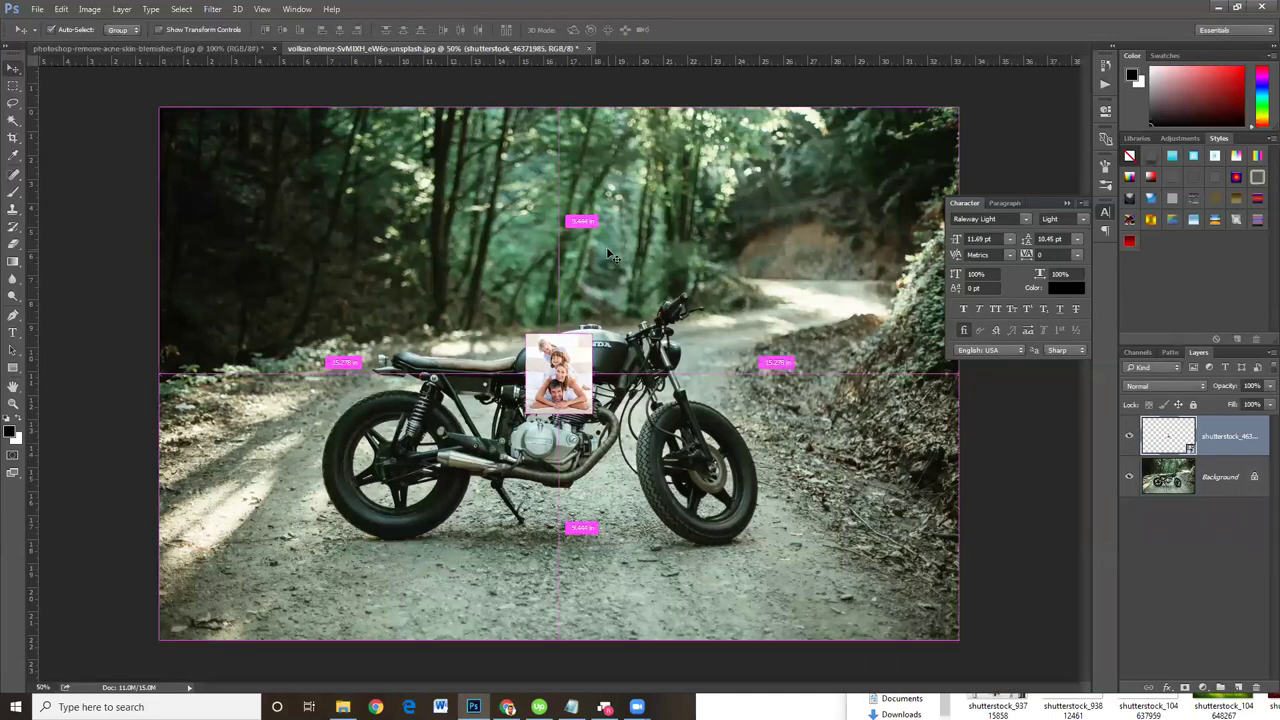
key("ctrl+plus")
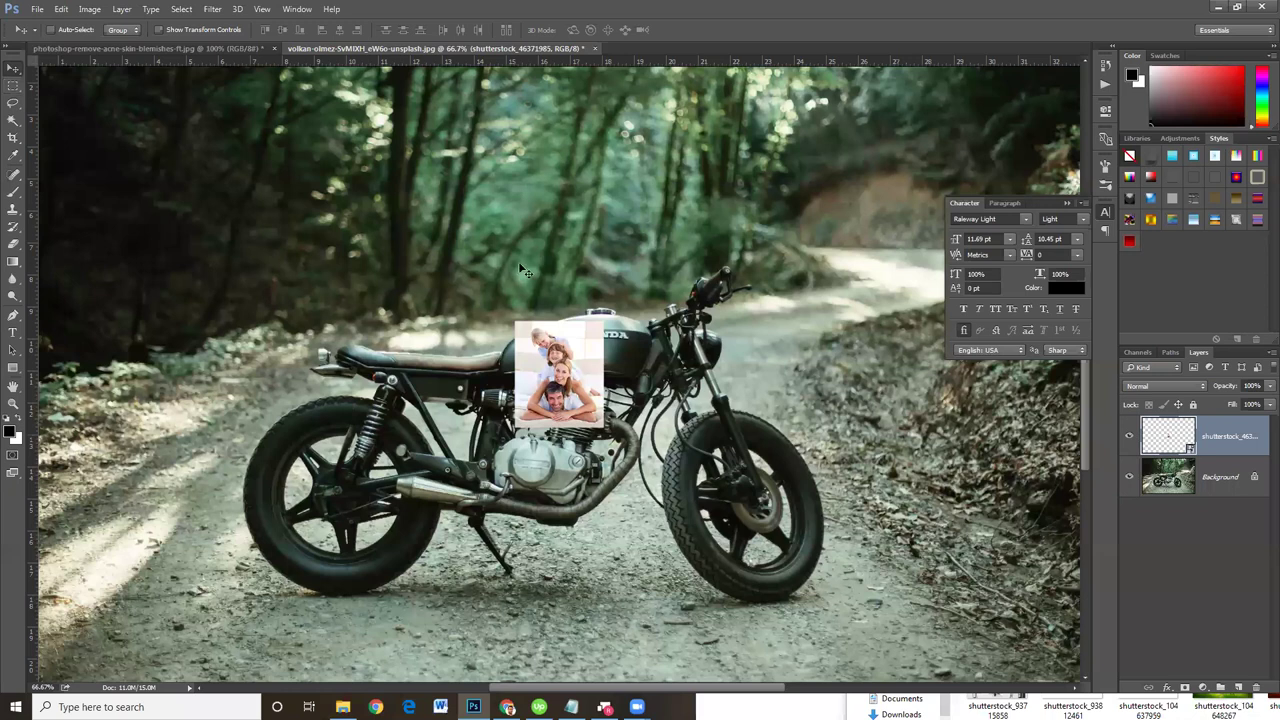
key("ctrl+minus")
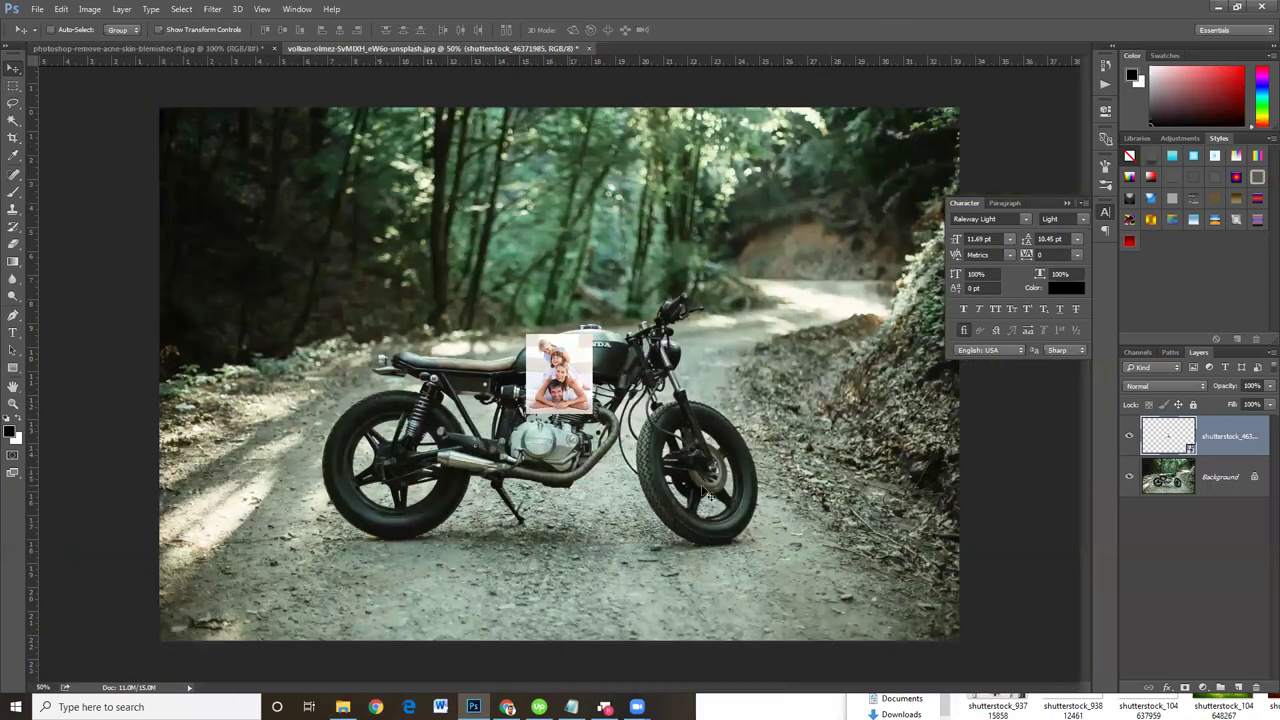
- Select all on the Background layer and create a new 2400×1600 px document named 'smart'
left_click(1232, 475)
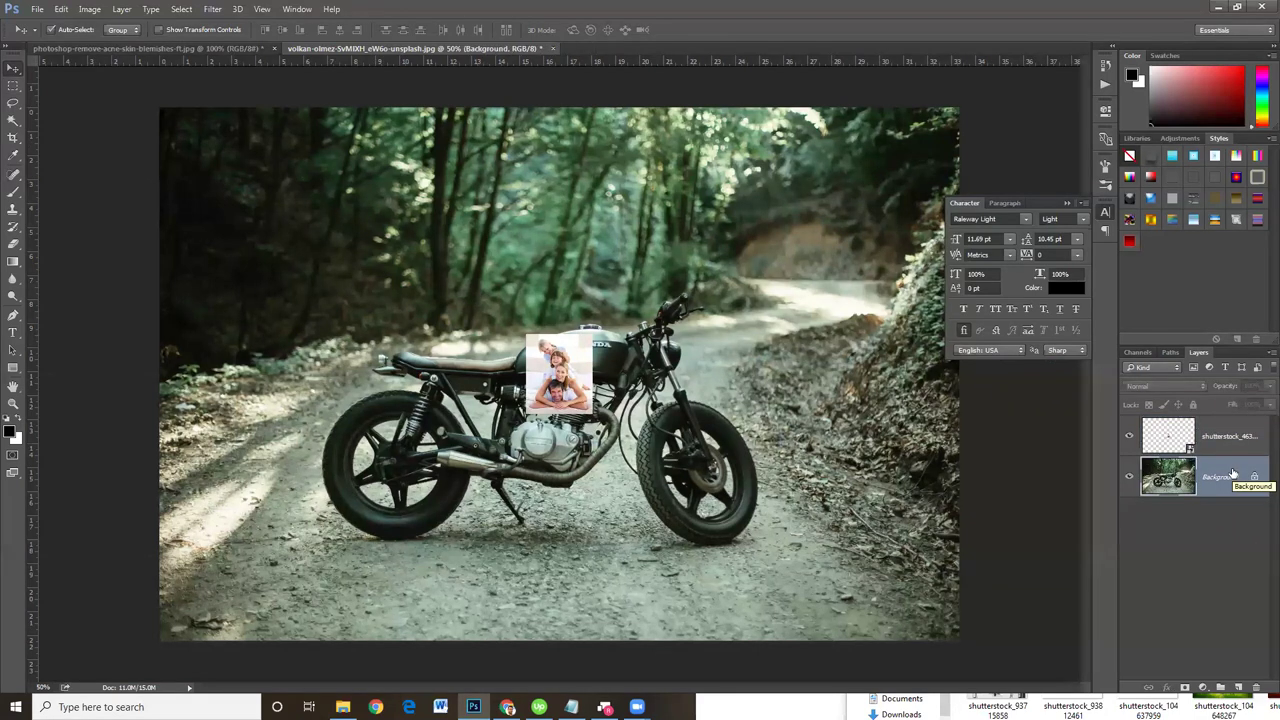
key("ctrl+a")
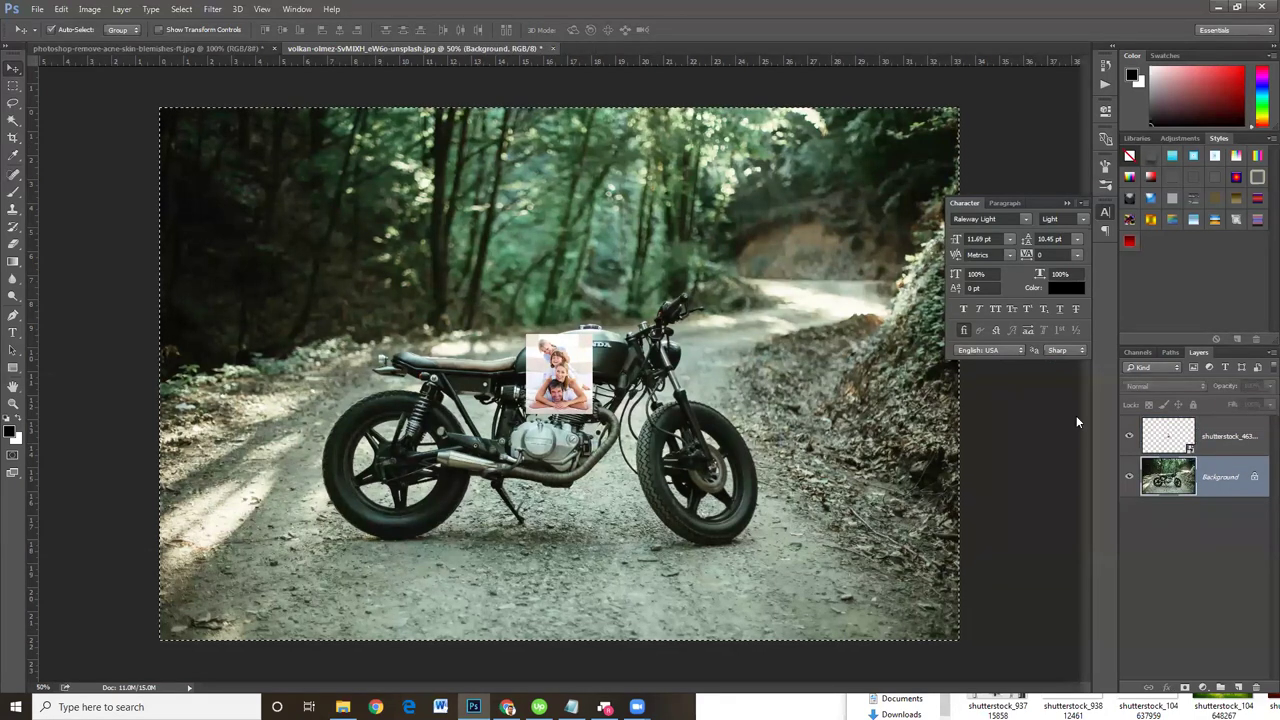
left_click(37, 9)
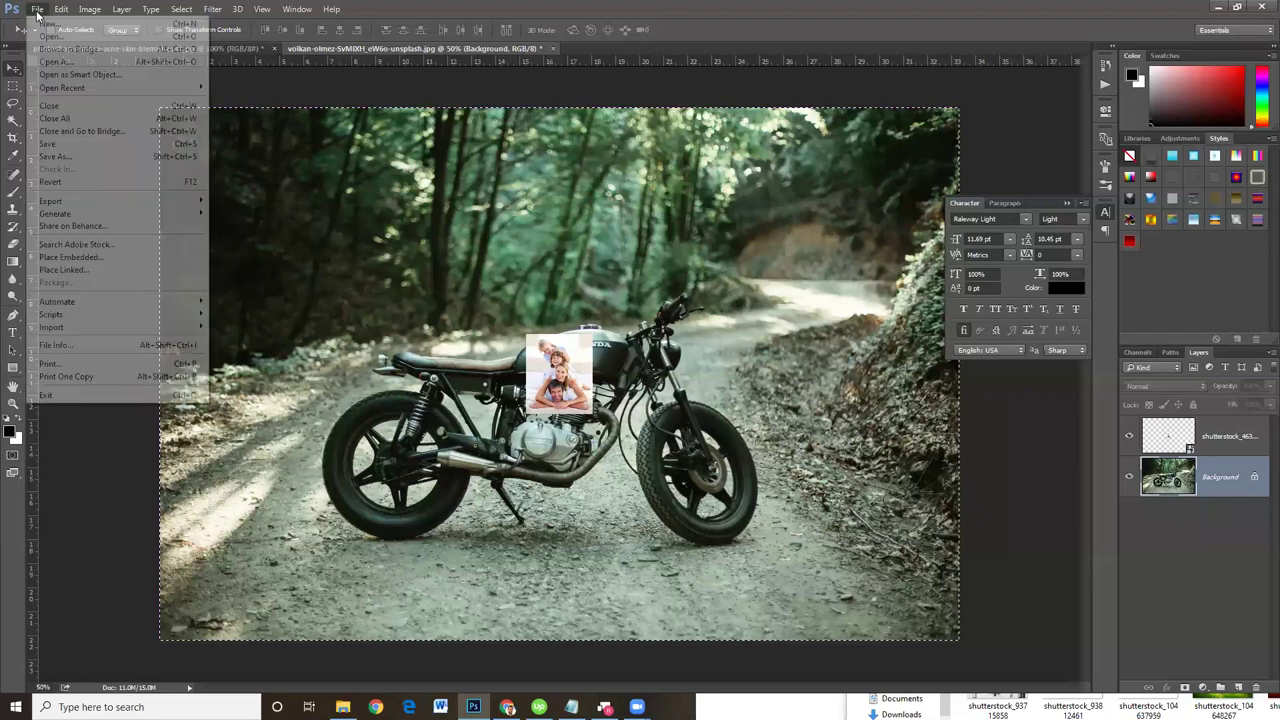
left_click(40, 23)
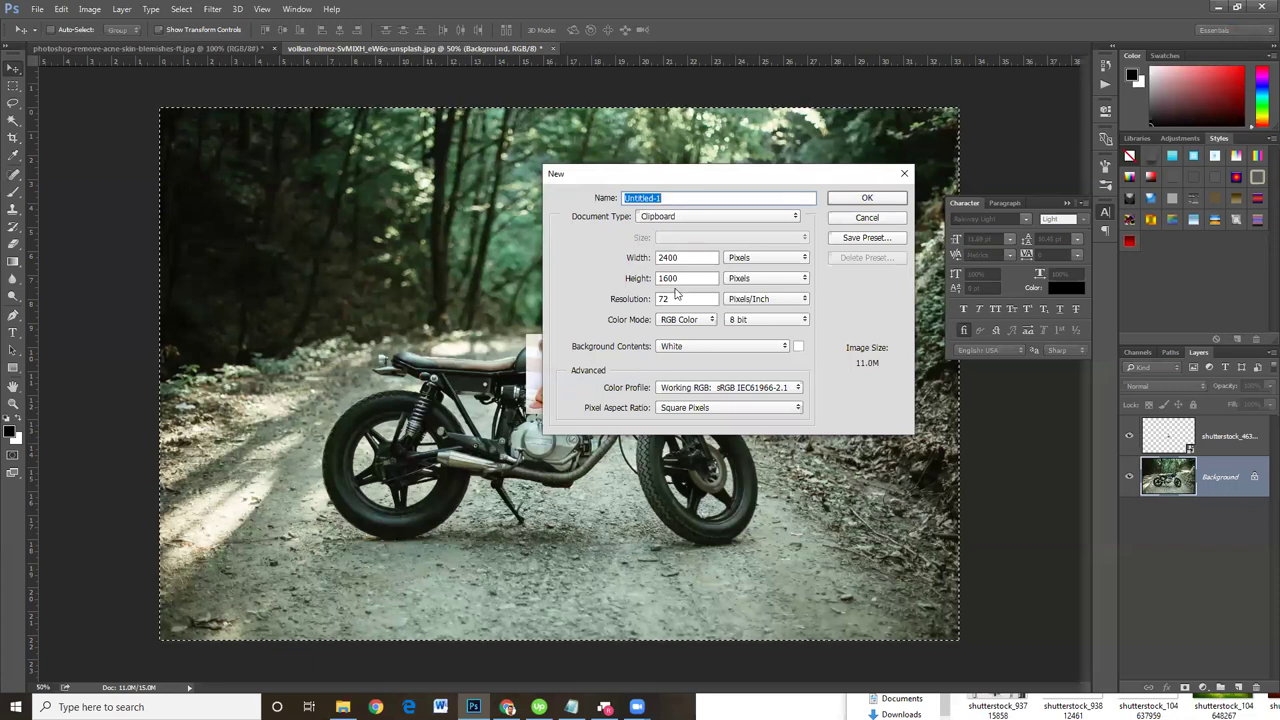
left_click(686, 259)
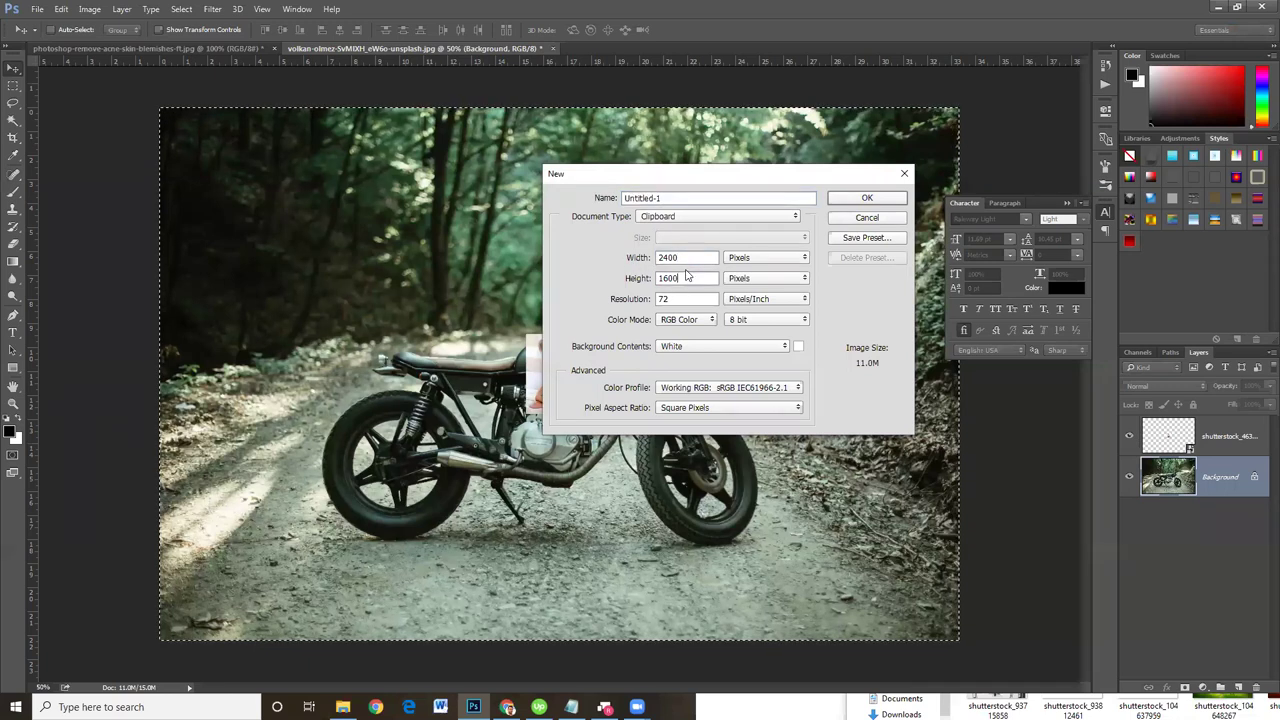
left_click(687, 277)
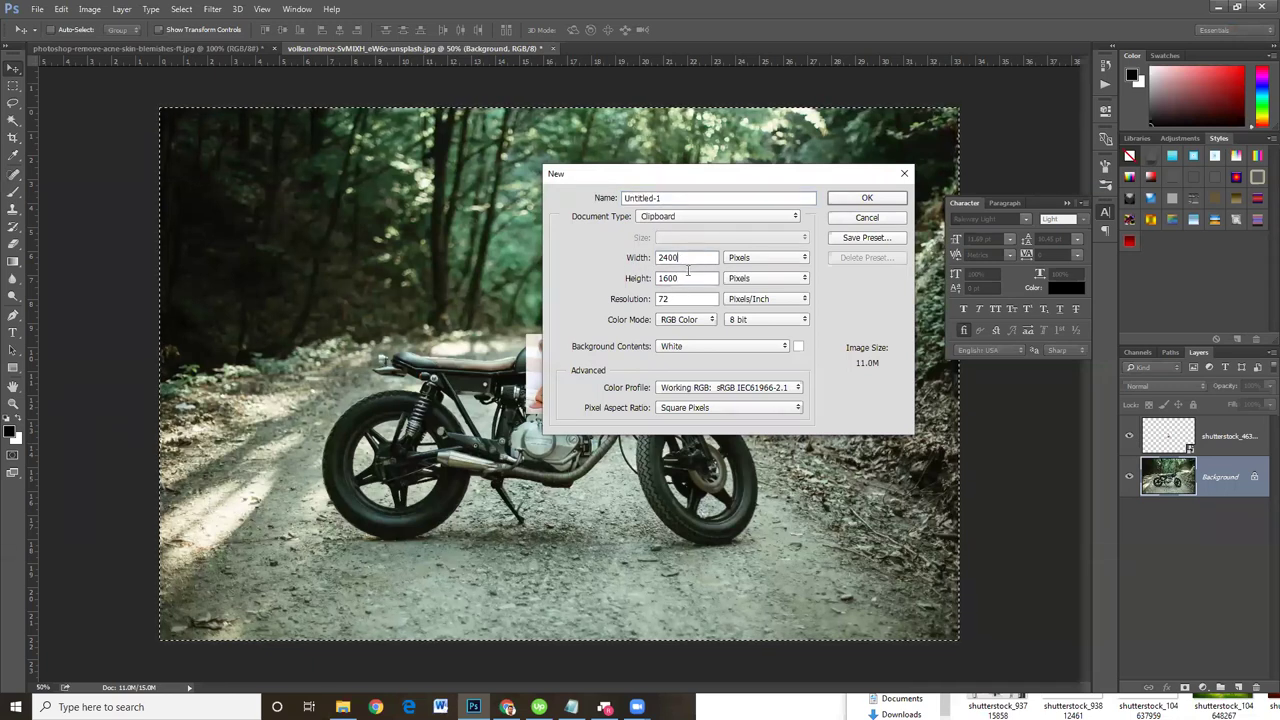
left_click(690, 259)
double_click(667, 198)
type("smart")
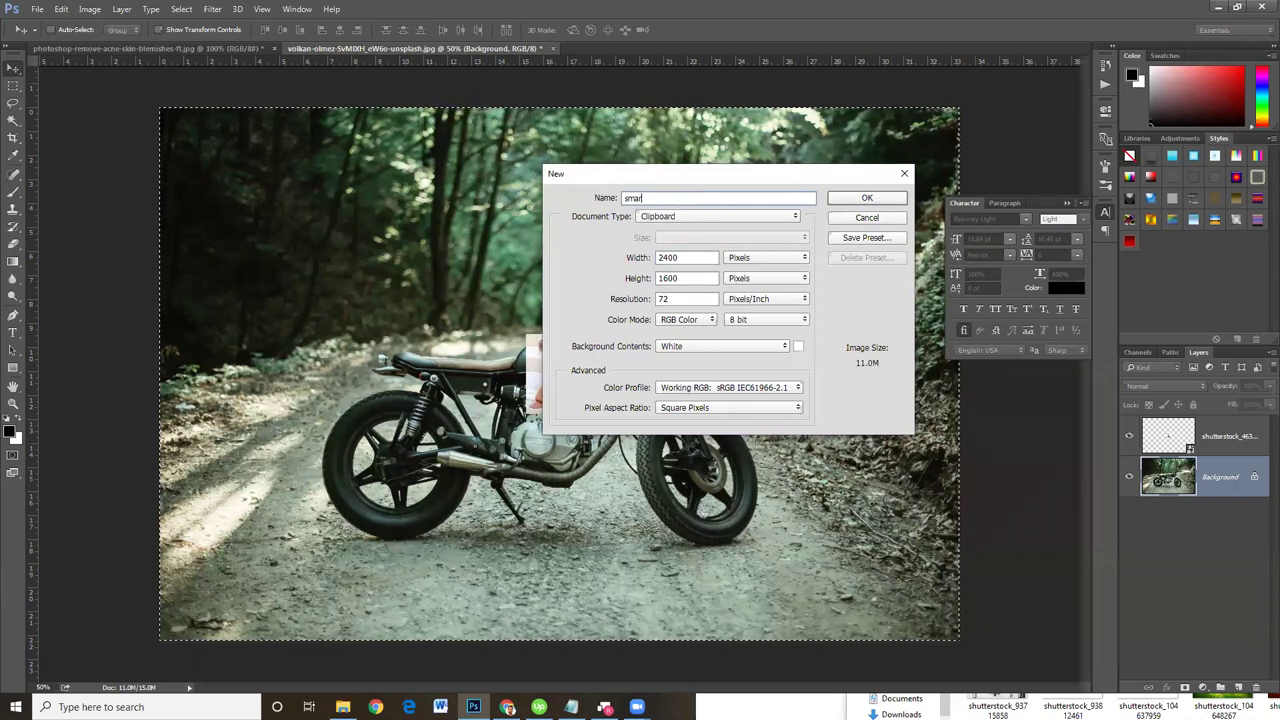
left_click(877, 200)
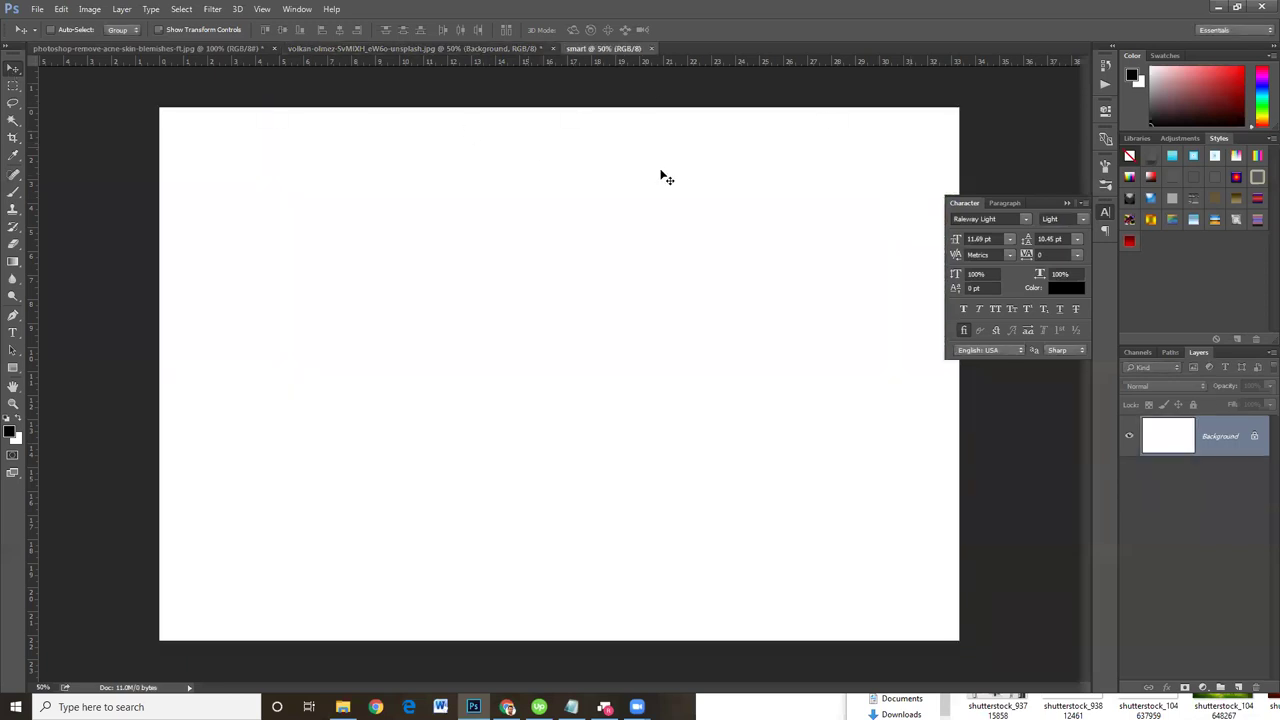
- Save the blank document as smart02
left_click(36, 8)
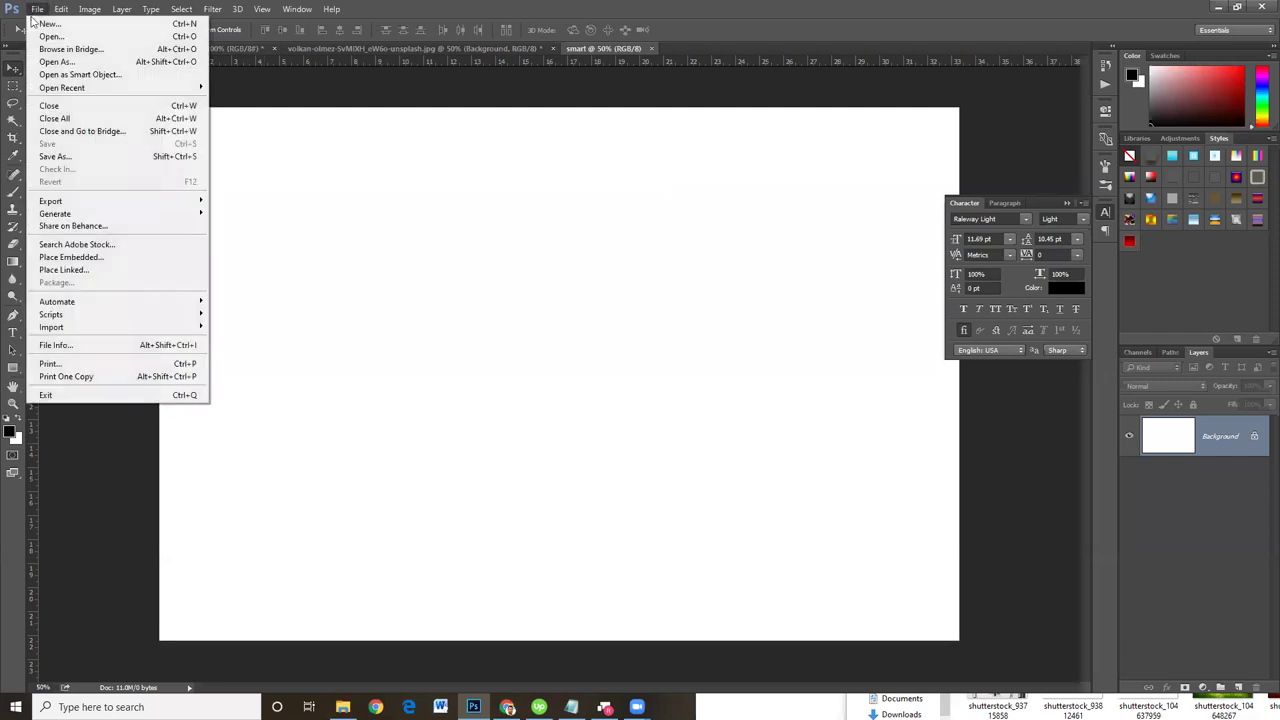
left_click(70, 156)
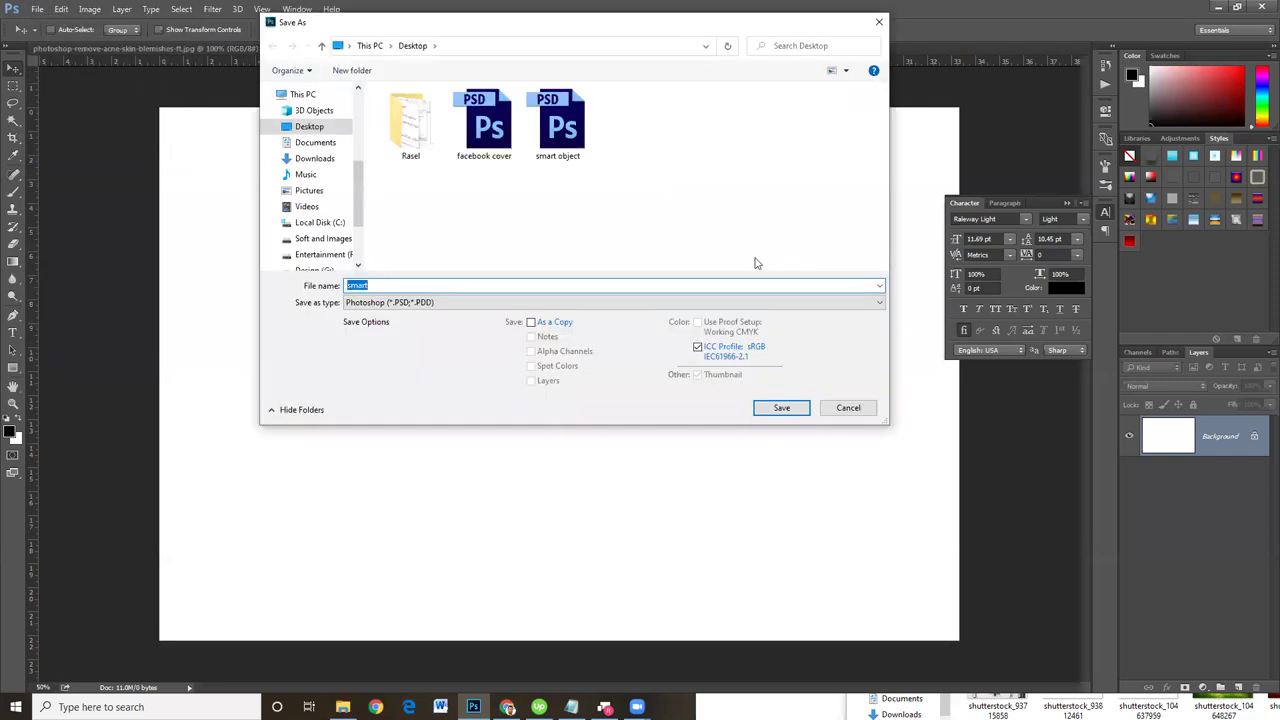
left_click(440, 285)
type("02")
key("Return")
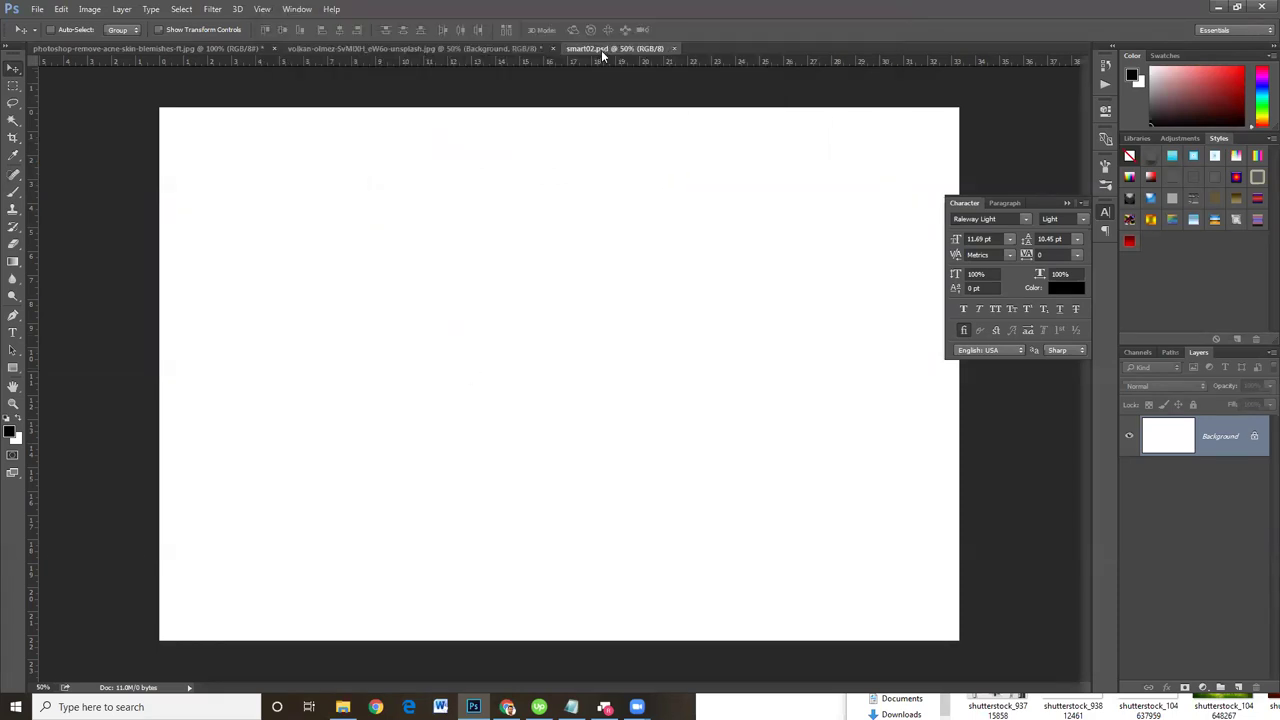
- In the motorcycle file, deselect, unlock Background as Layer 0 and delete the family-photo layer
left_click(446, 48)
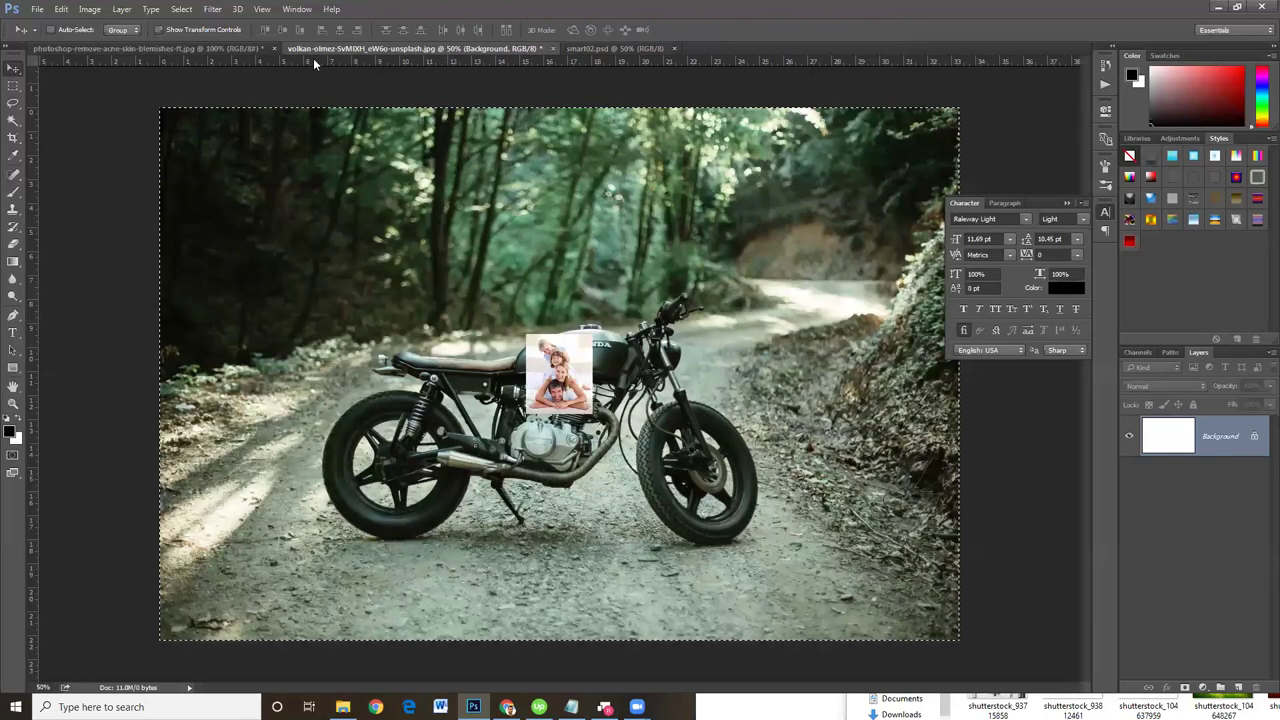
key("ctrl+d")
double_click(1208, 470)
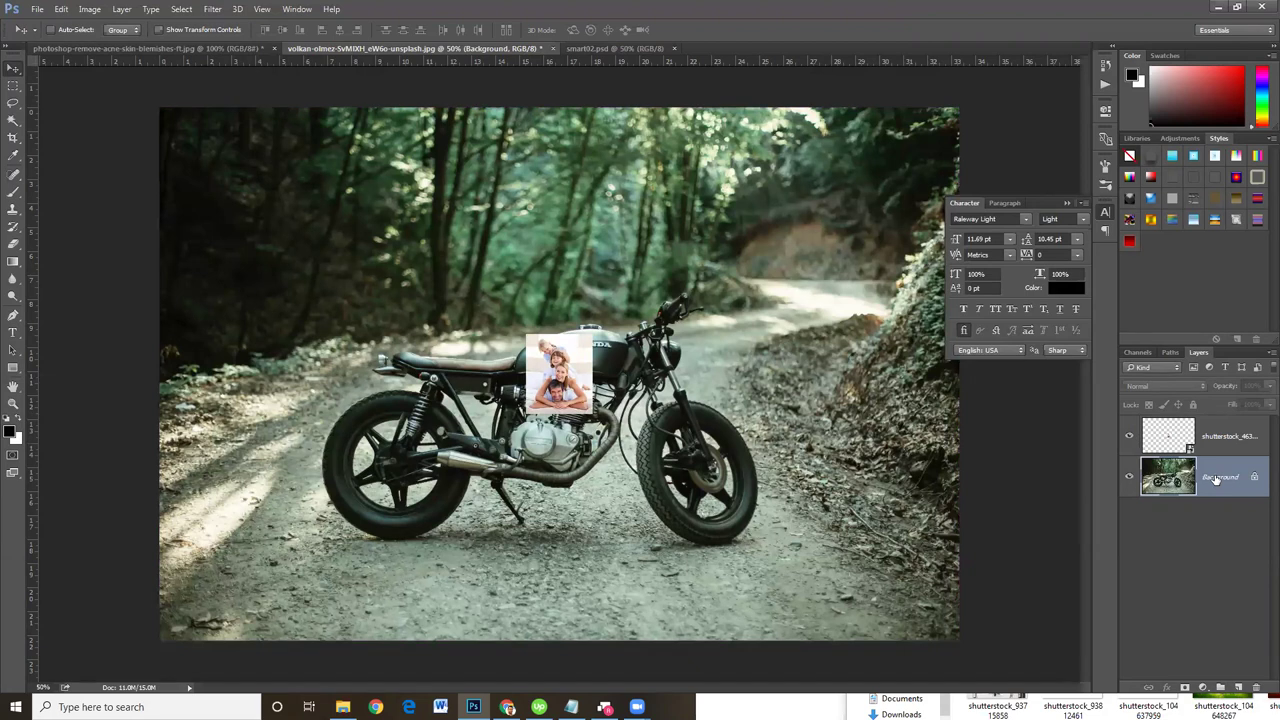
left_click(756, 226)
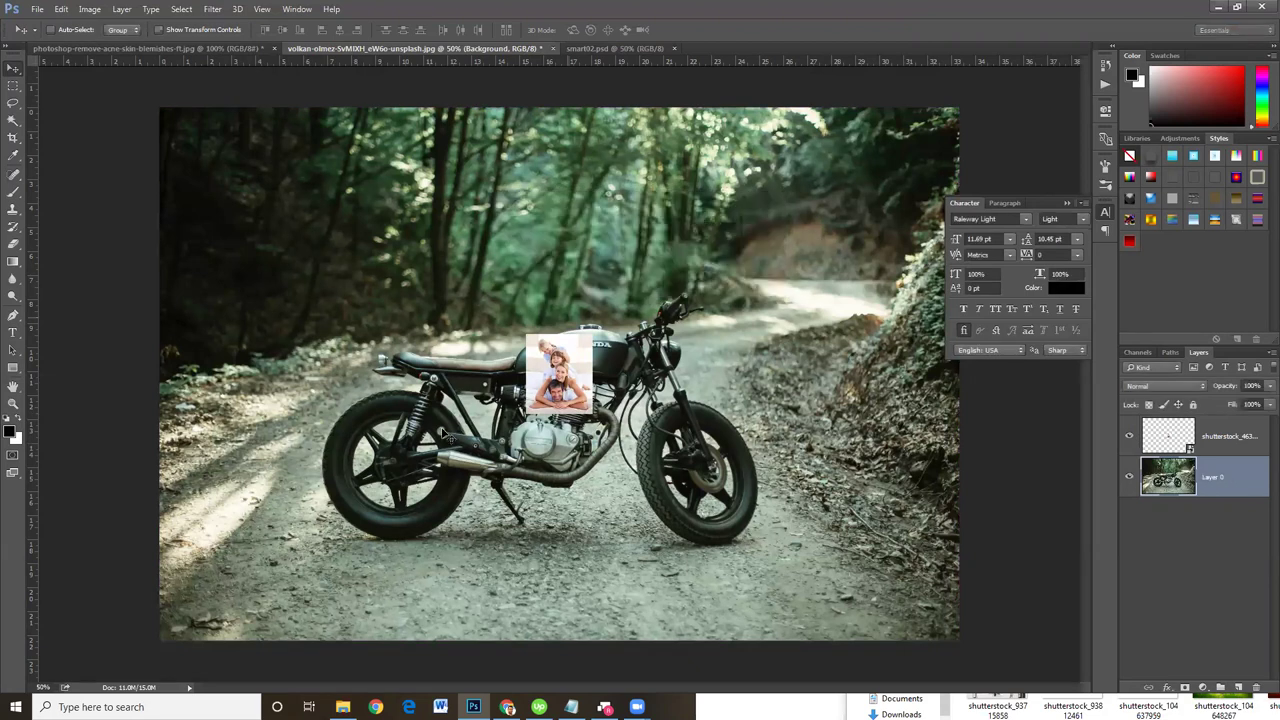
left_click(1233, 438)
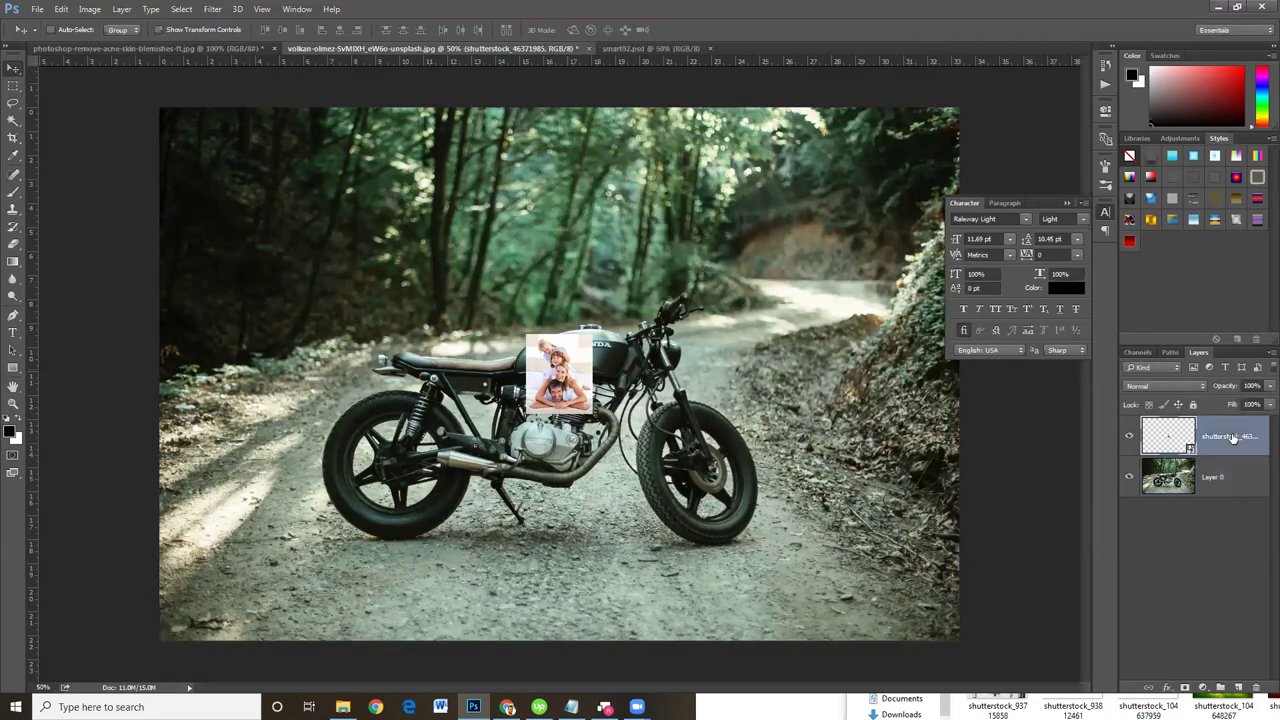
key("Delete")
left_click_drag(453, 419, 632, 50)
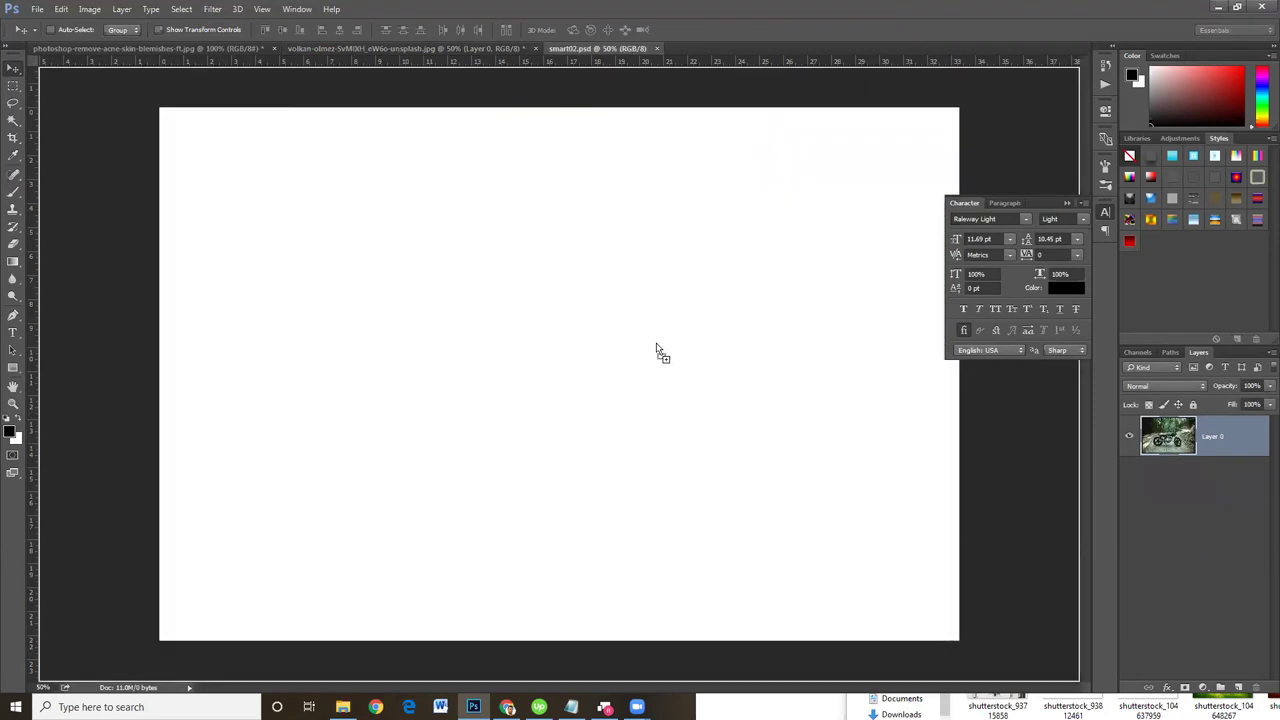
- Drop the motorcycle photo into smart02 as Layer 1 and align it over the canvas
left_click_drag(629, 50, 538, 334)
mouse_move(525, 270)
left_mouse_down()
mouse_move(410, 368)
mouse_move(394, 333)
left_mouse_up()
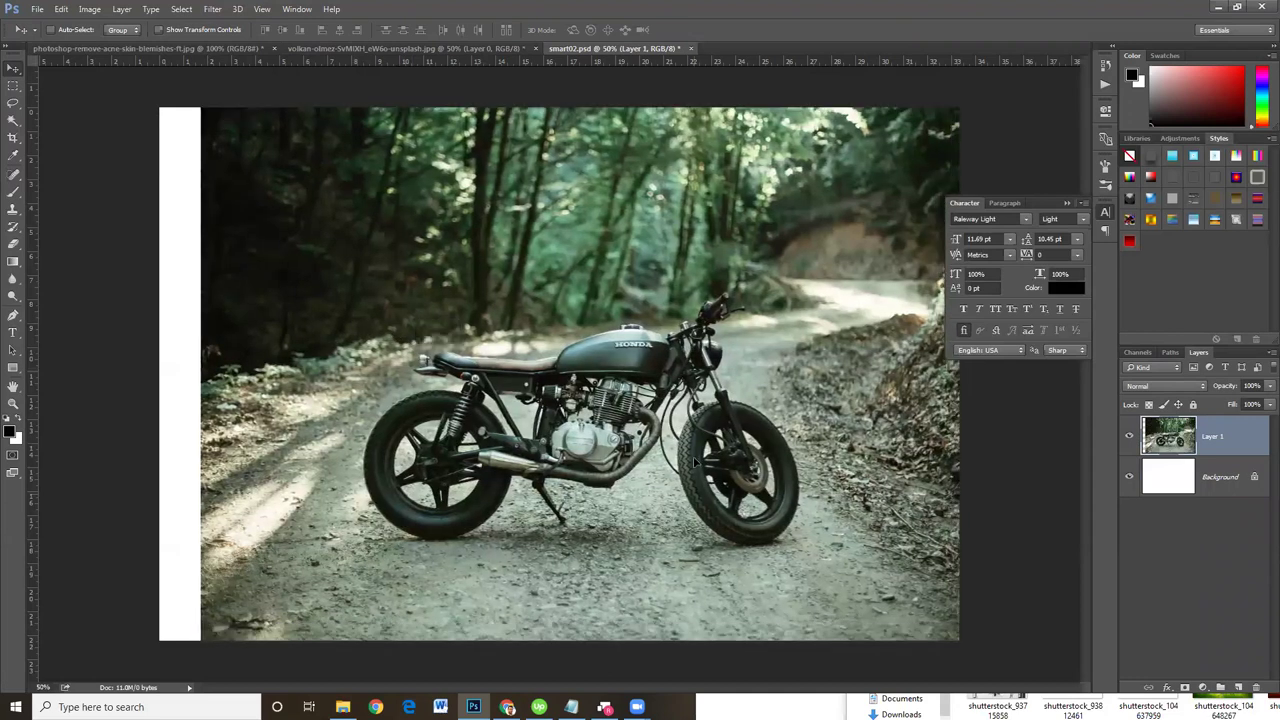
left_click_drag(649, 473, 595, 447)
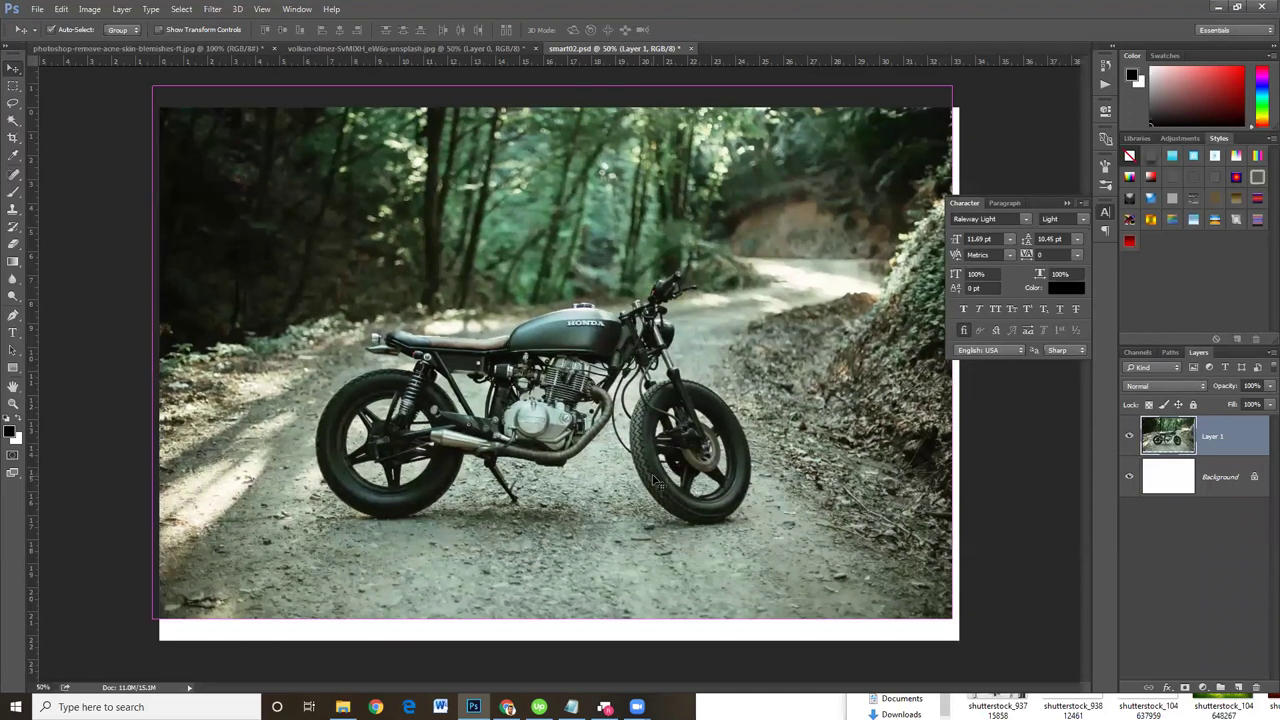
- Inspect the canvas at several zoom levels, then start Free Transform on Layer 1
key("ctrl+plus")
key("ctrl+plus")
key("ctrl+plus")
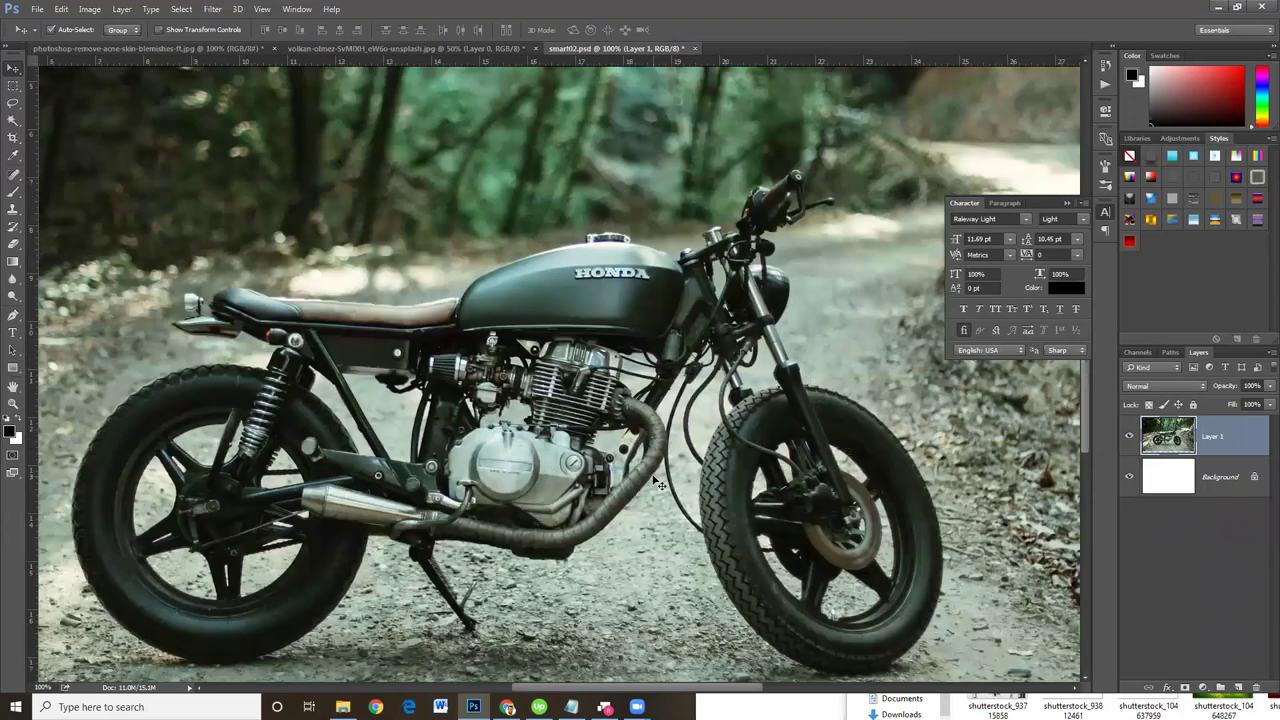
key("ctrl+plus")
key("ctrl+minus")
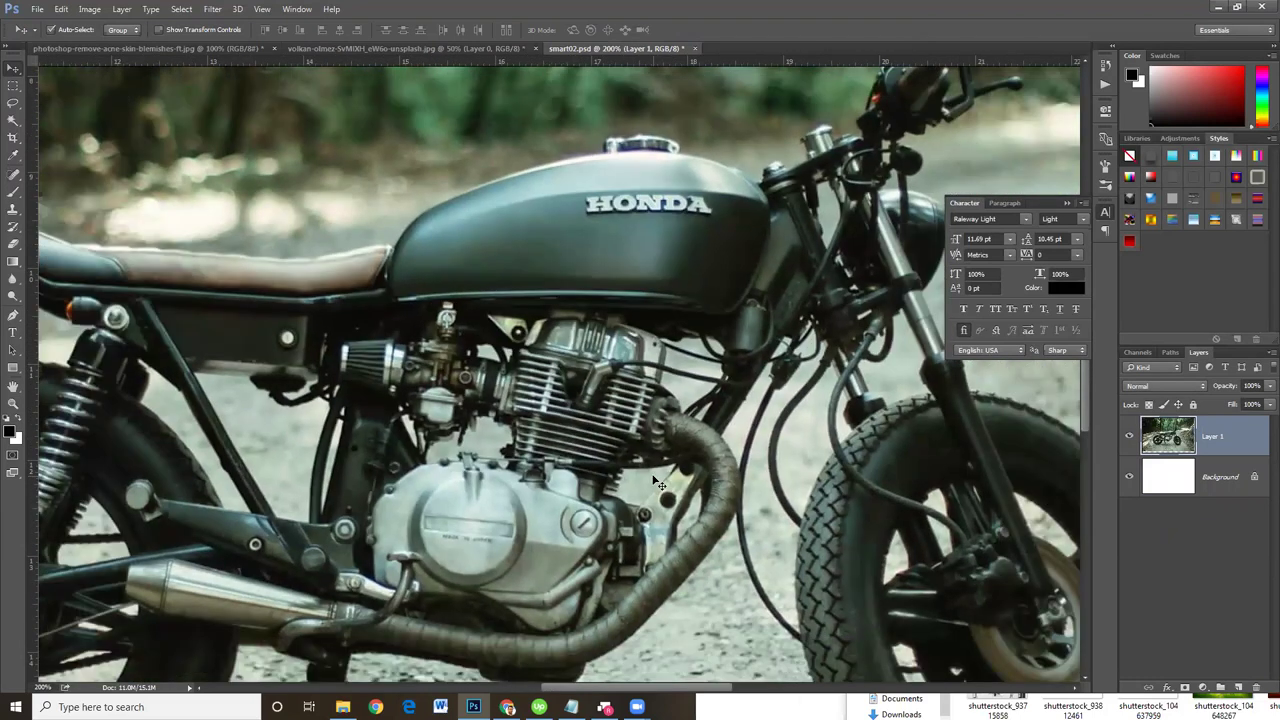
key("ctrl+minus")
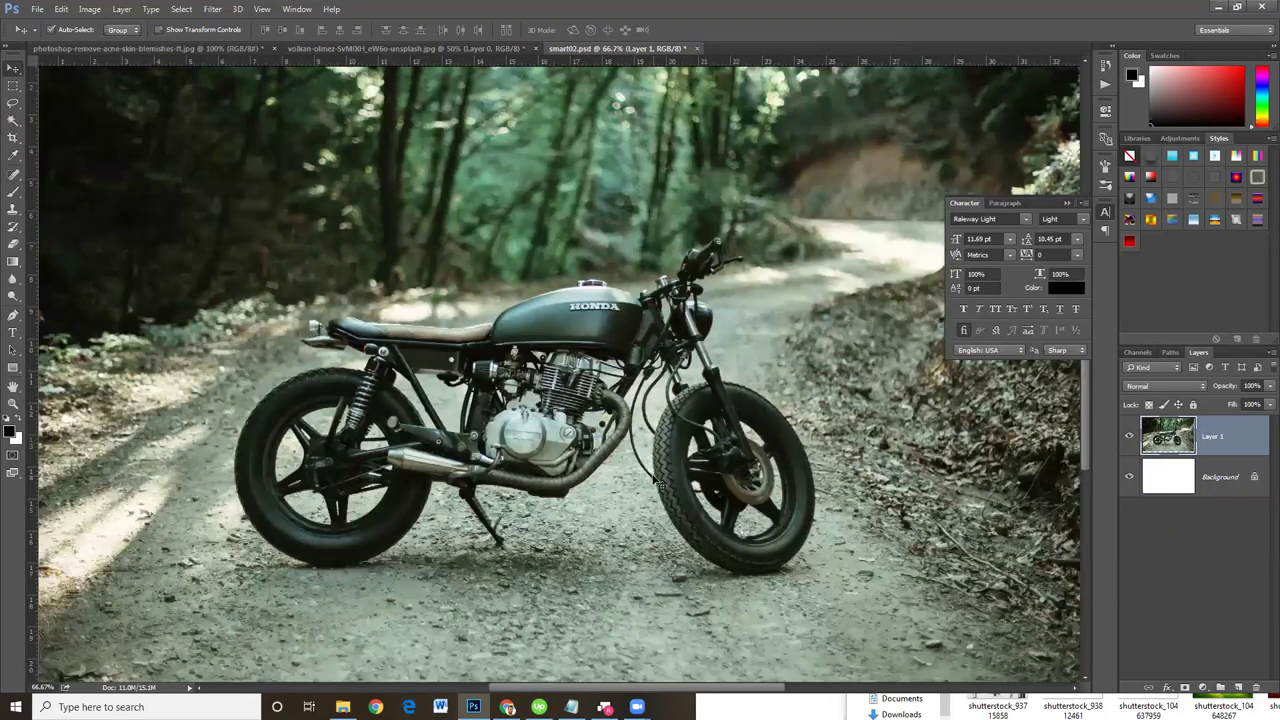
key("ctrl+minus")
key("ctrl+plus")
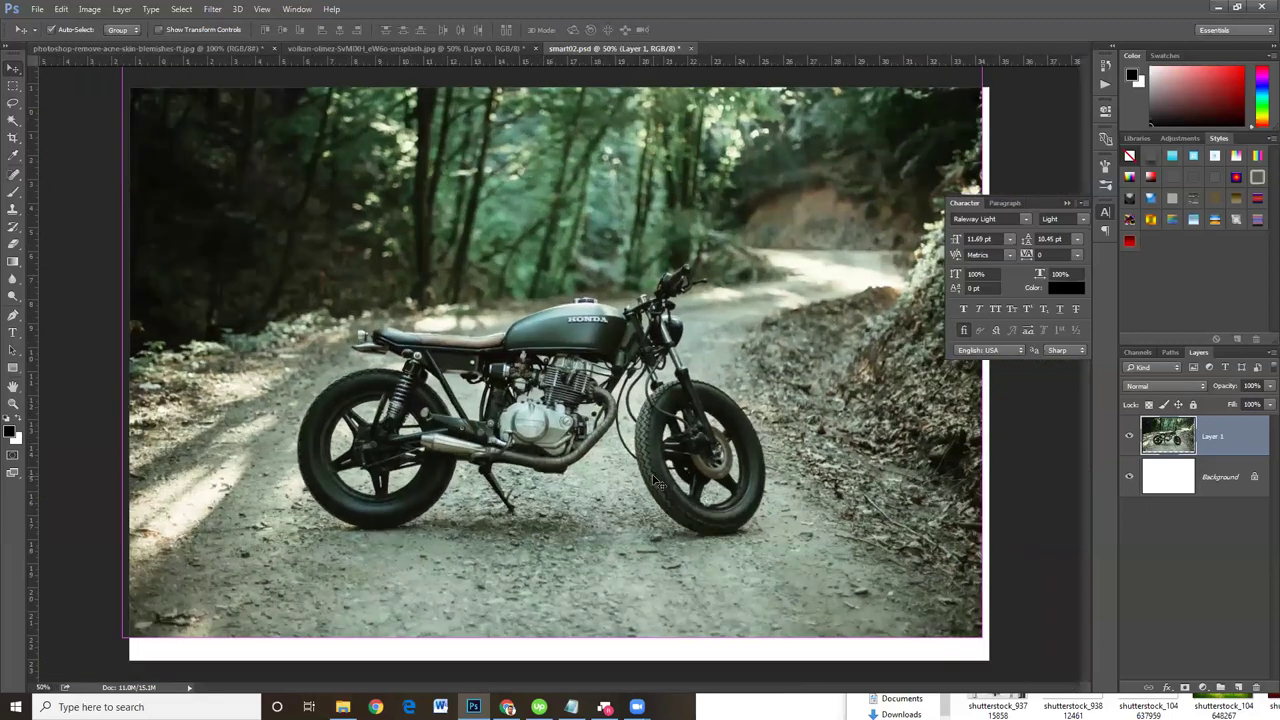
key("ctrl+minus")
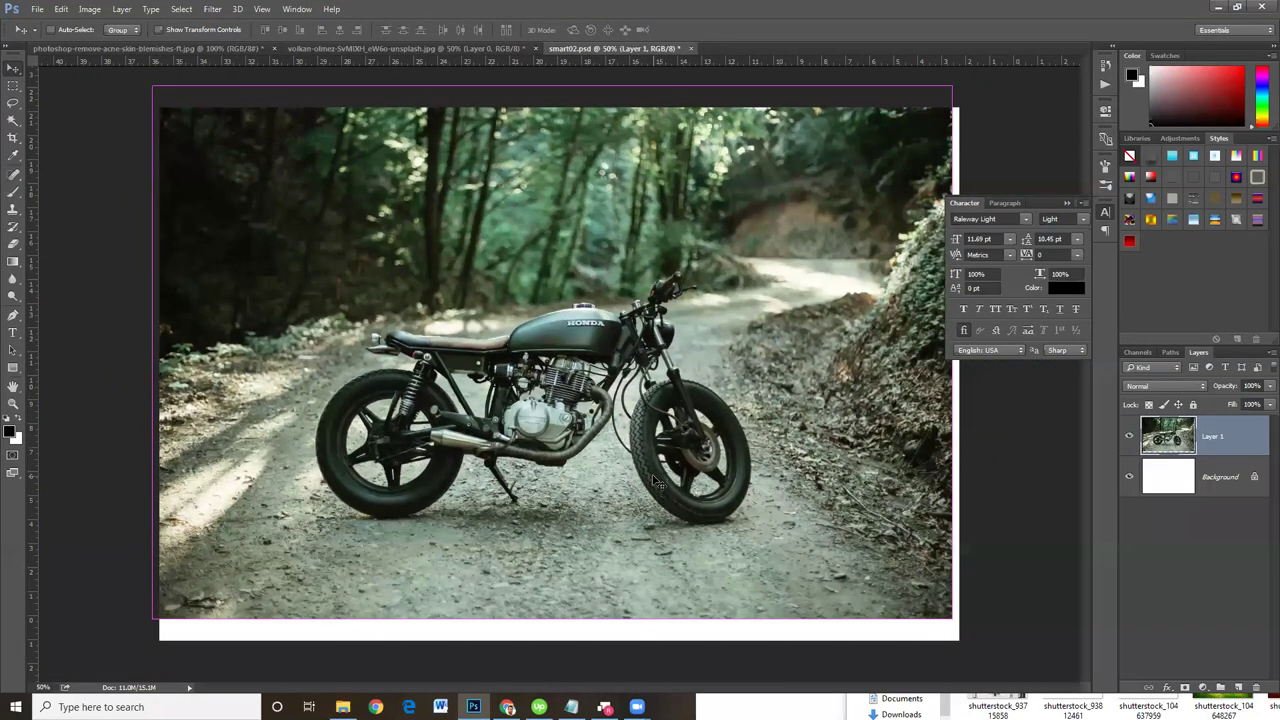
key("ctrl+t")
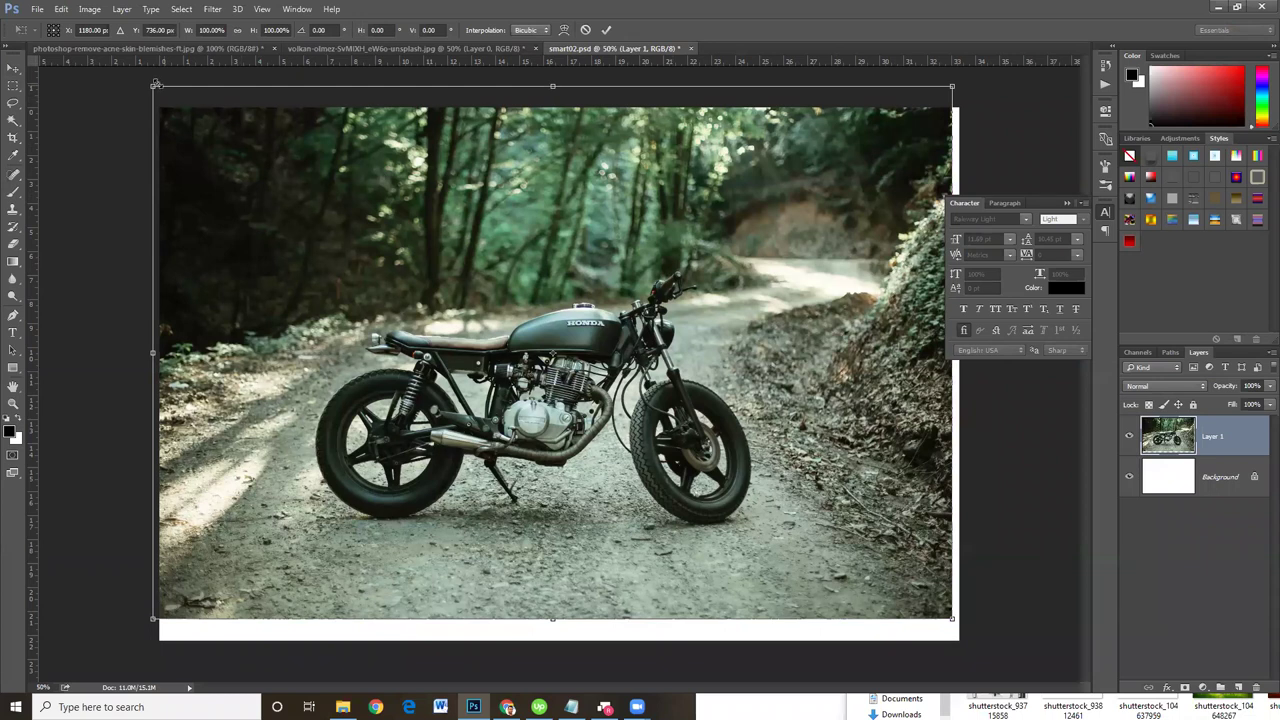
- Shrink the motorcycle photo to a tiny thumbnail of about 9% and commit
left_click_drag(154, 87, 361, 225)
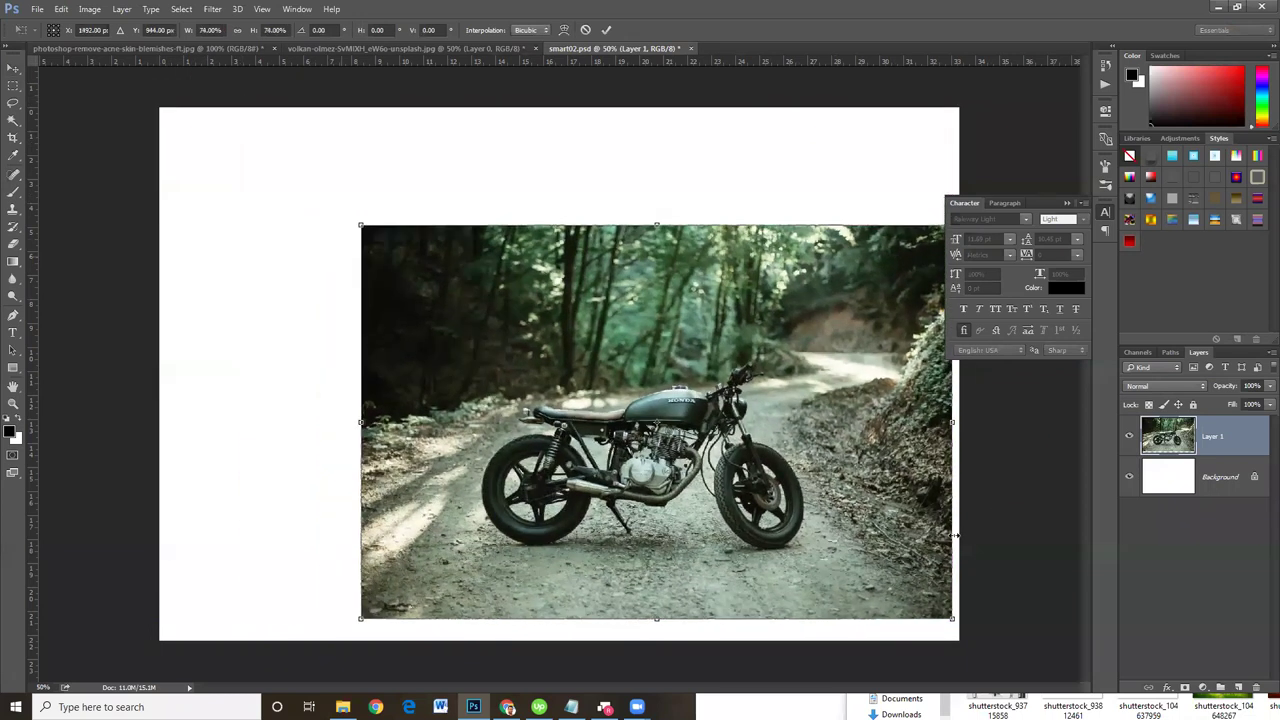
left_click_drag(931, 604, 415, 288)
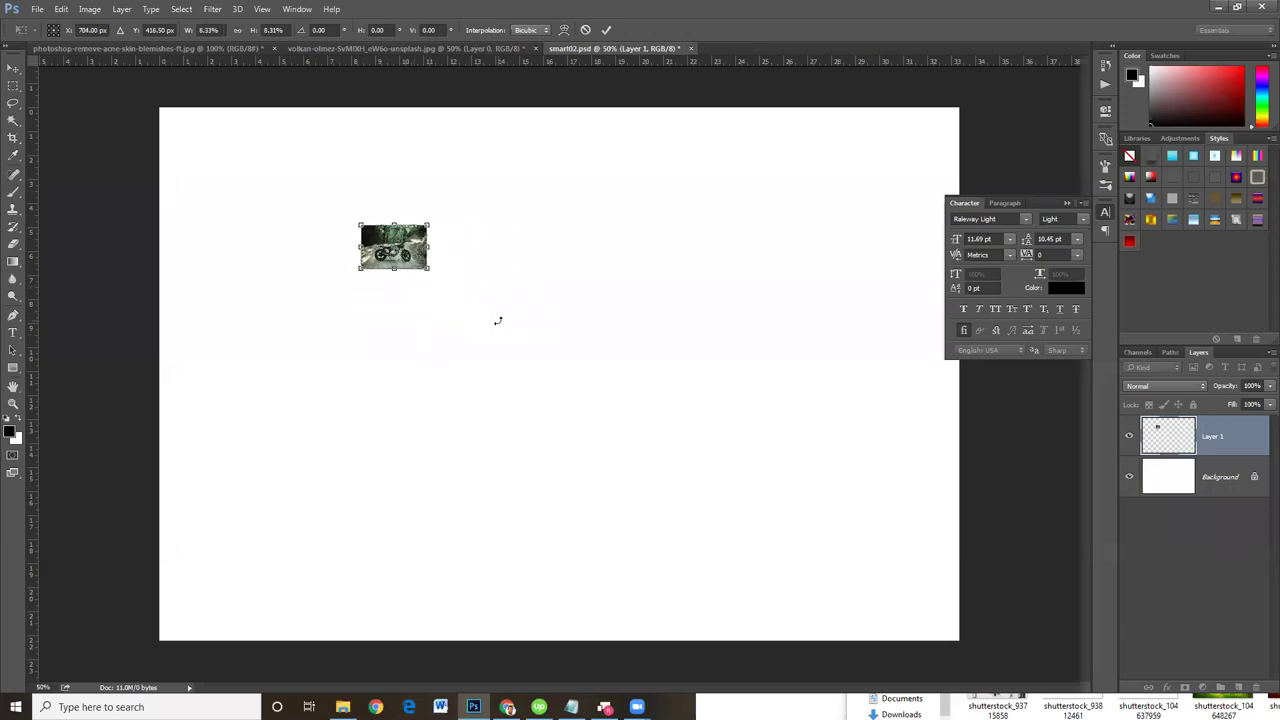
key("Return")
- Enlarge the thumbnail back to a large, visibly blurred photo and commit
key("ctrl")
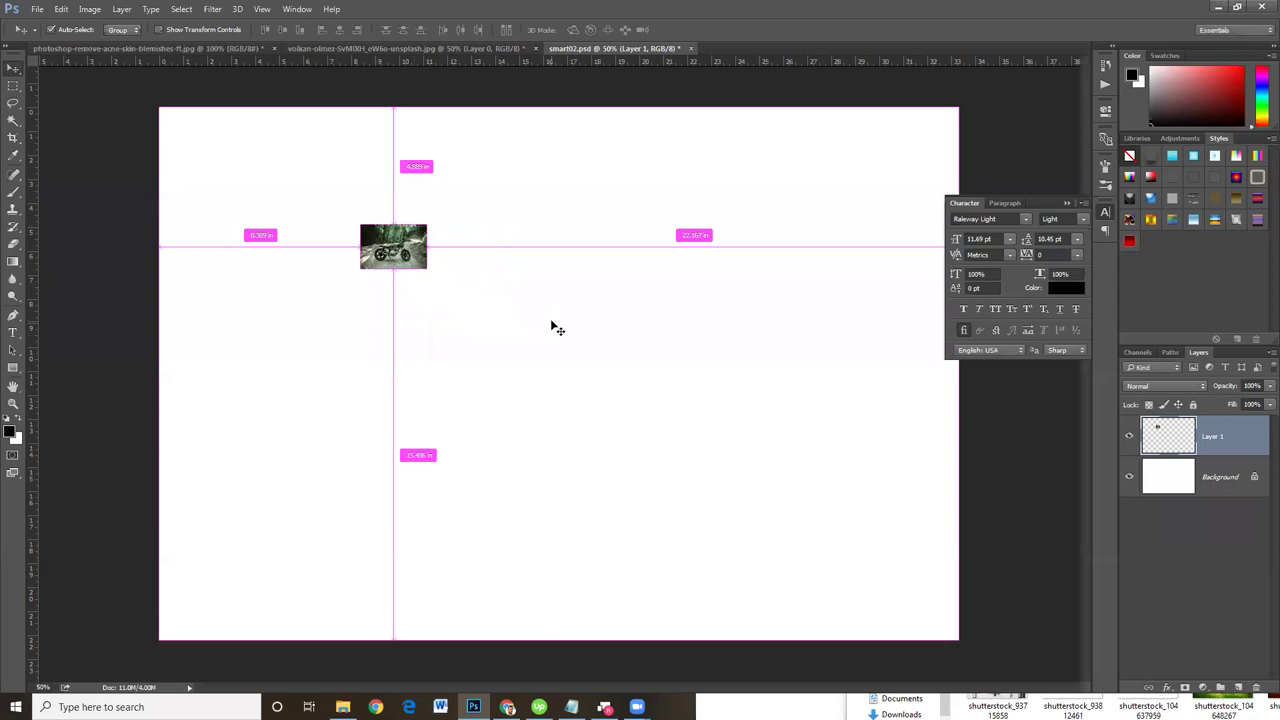
key("ctrl+plus")
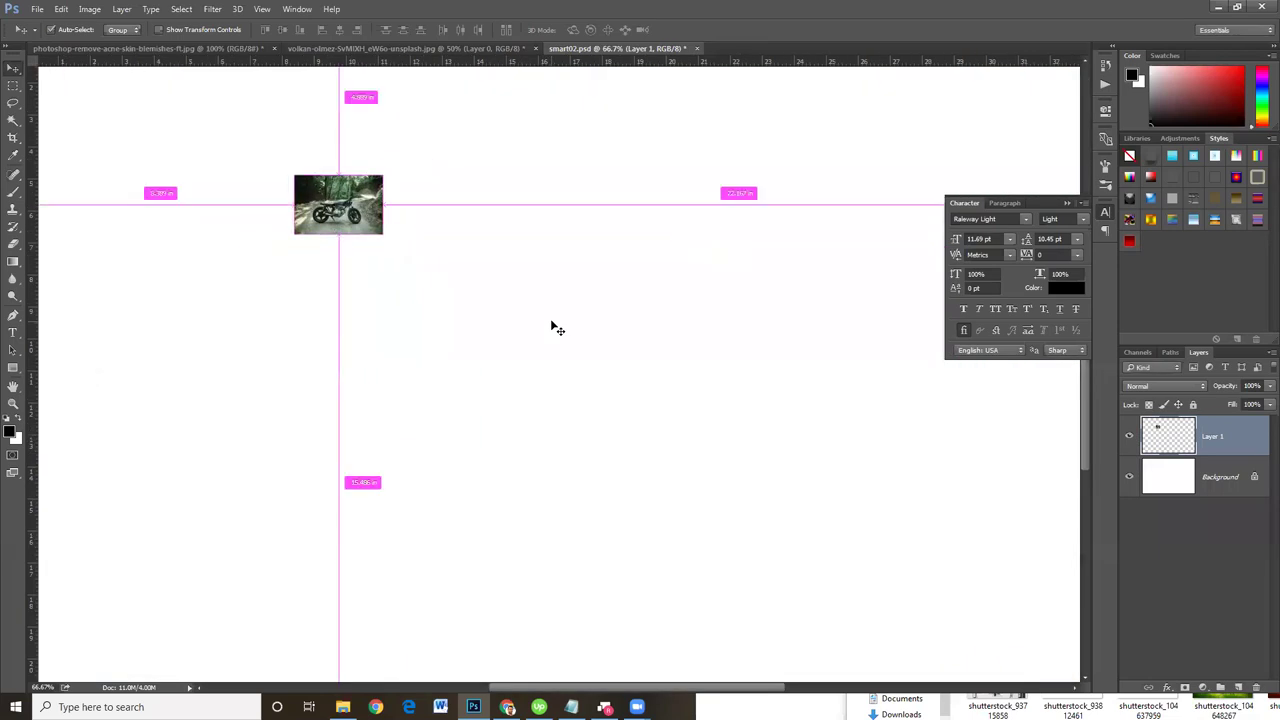
key("ctrl+minus")
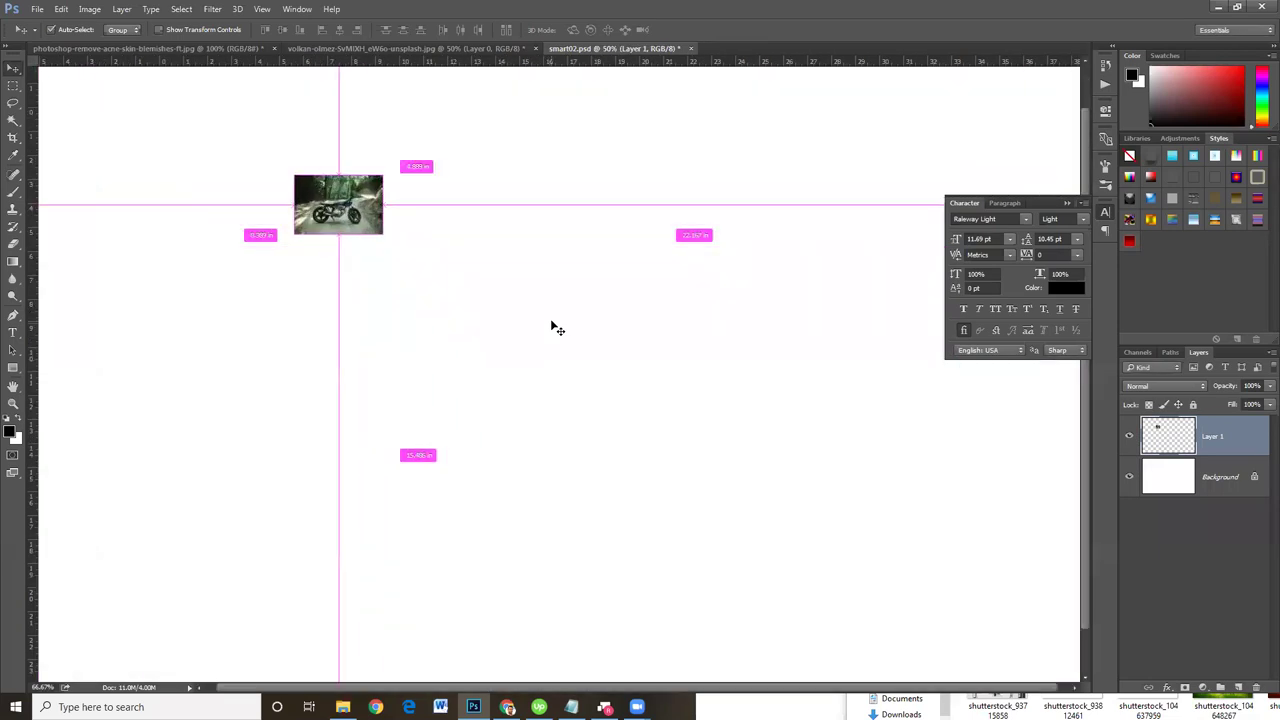
key("ctrl+minus")
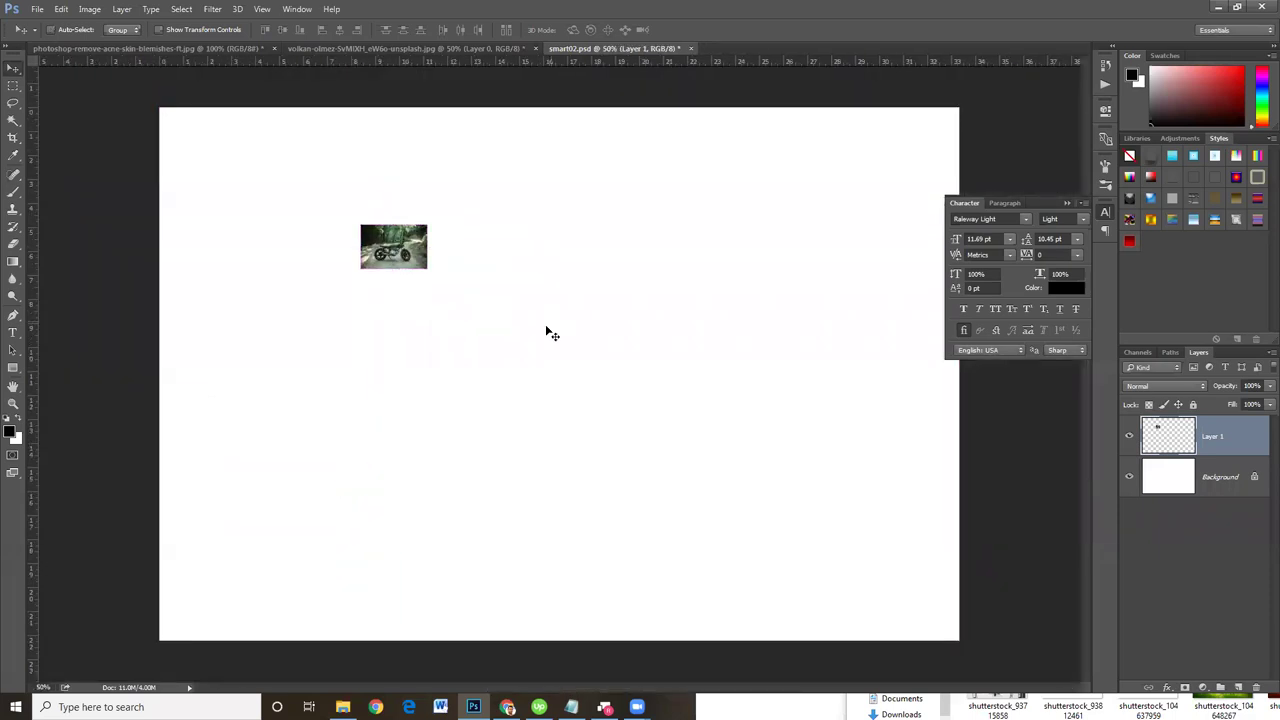
key("ctrl")
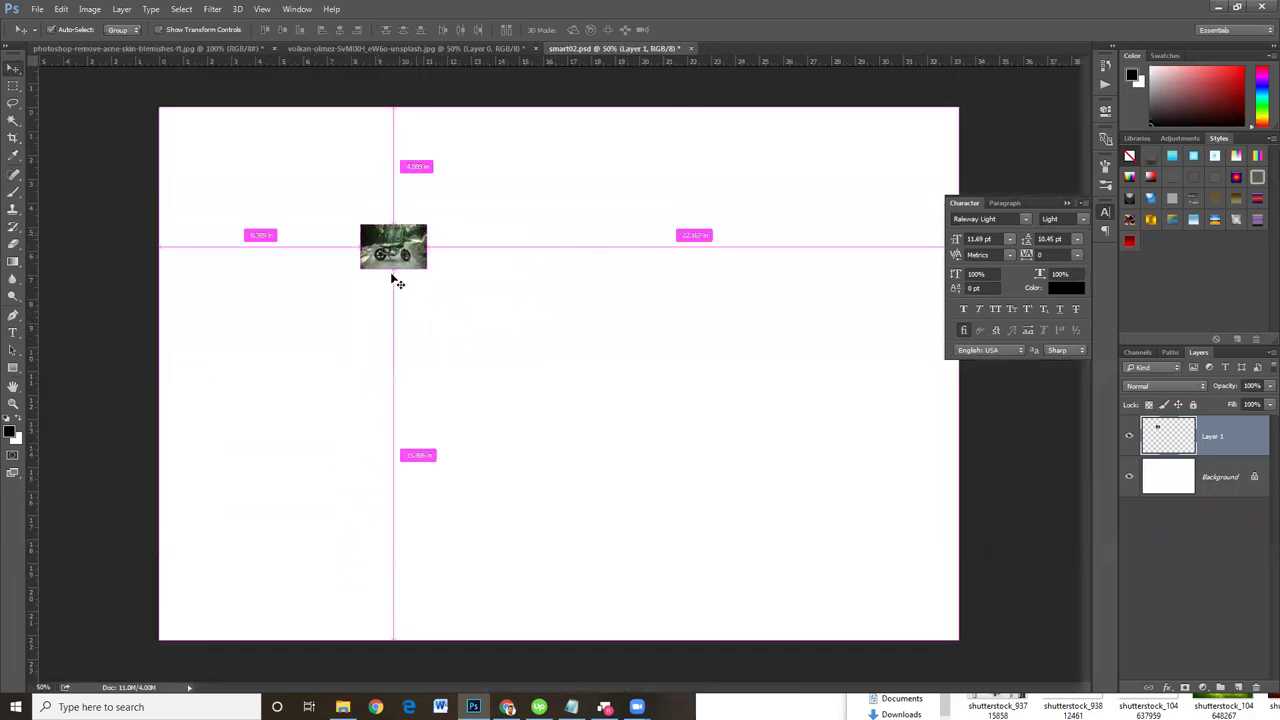
key("ctrl+t")
left_click_drag(428, 268, 866, 583)
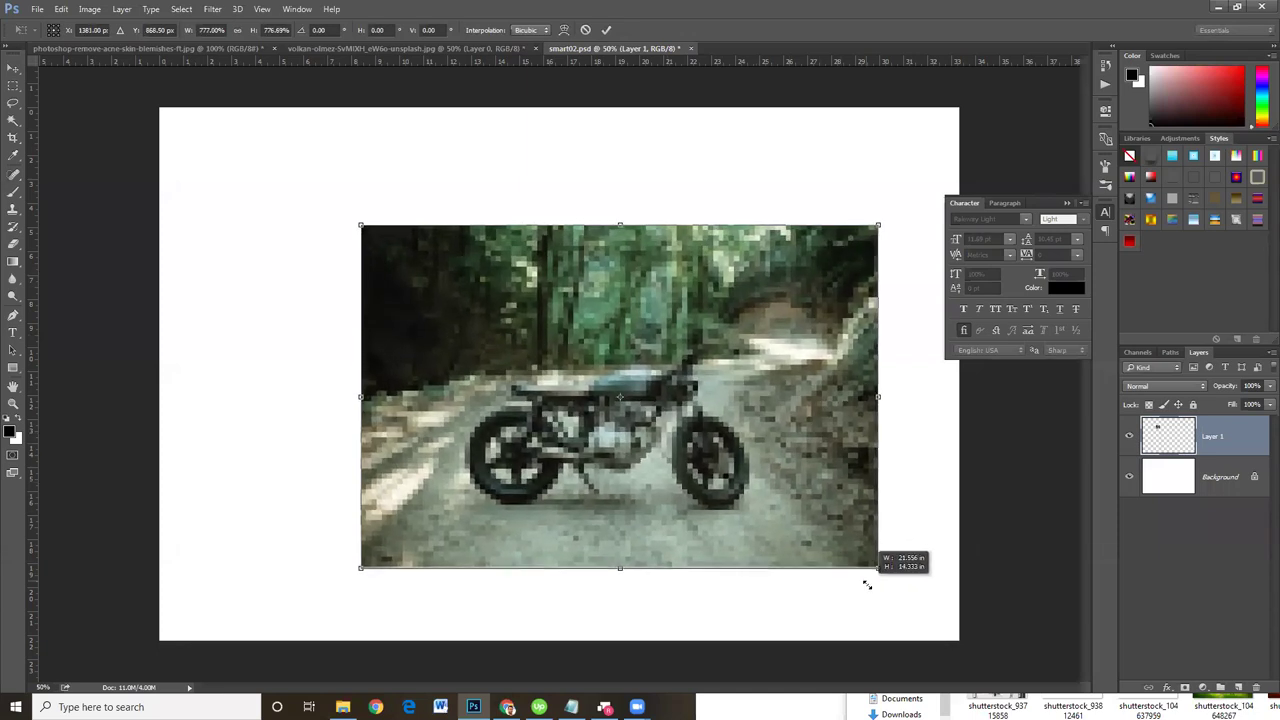
key("Return")
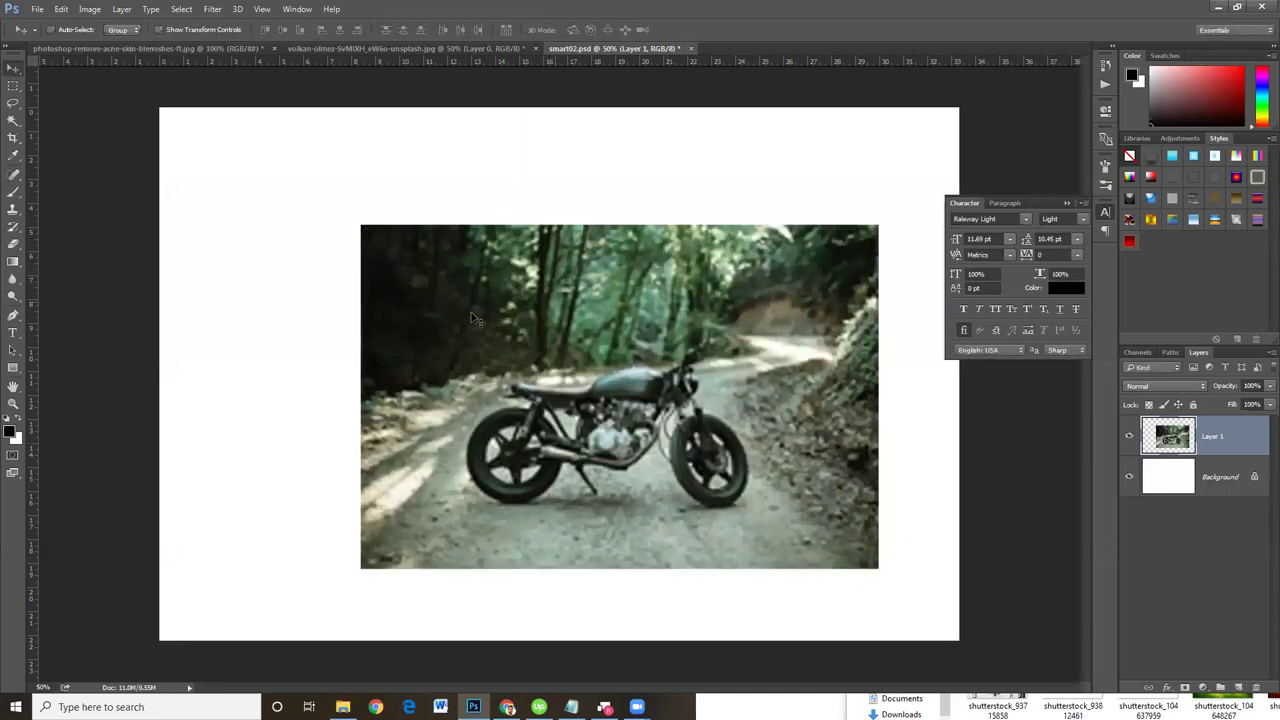
- Zoom in to inspect the blurred enlargement and nudge the photo up and left
key("ctrl+plus")
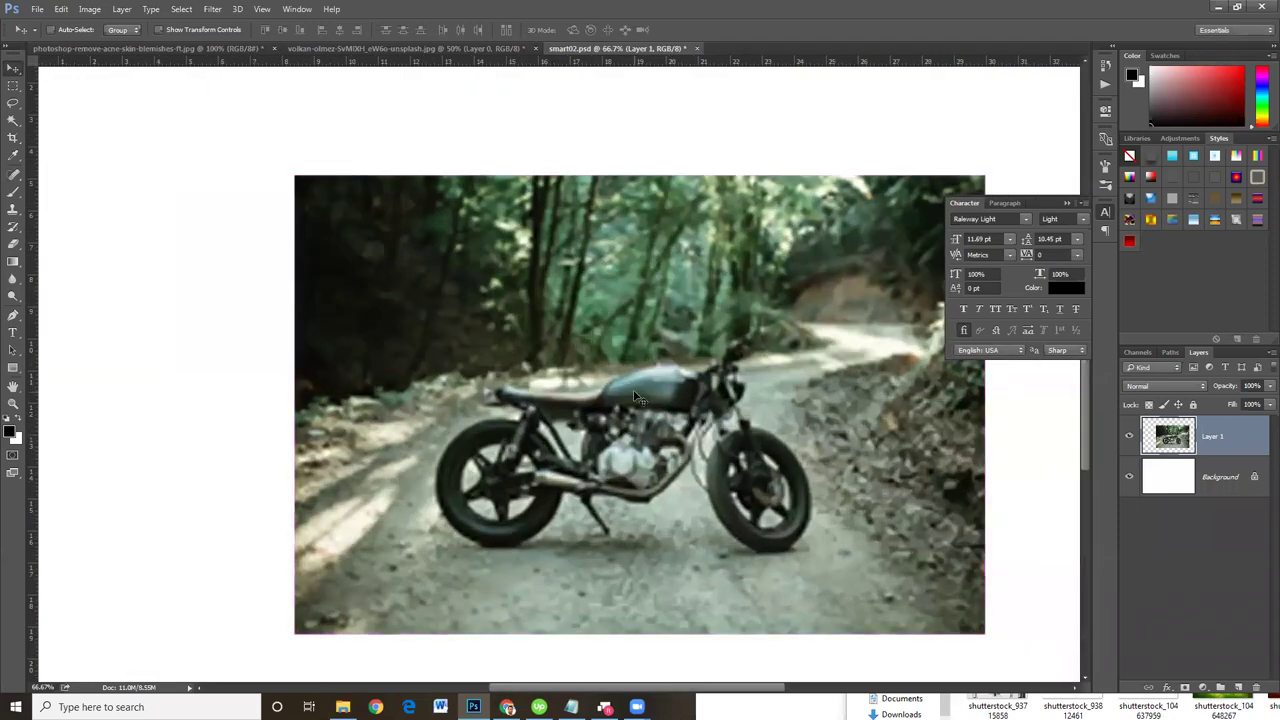
key("ctrl+minus")
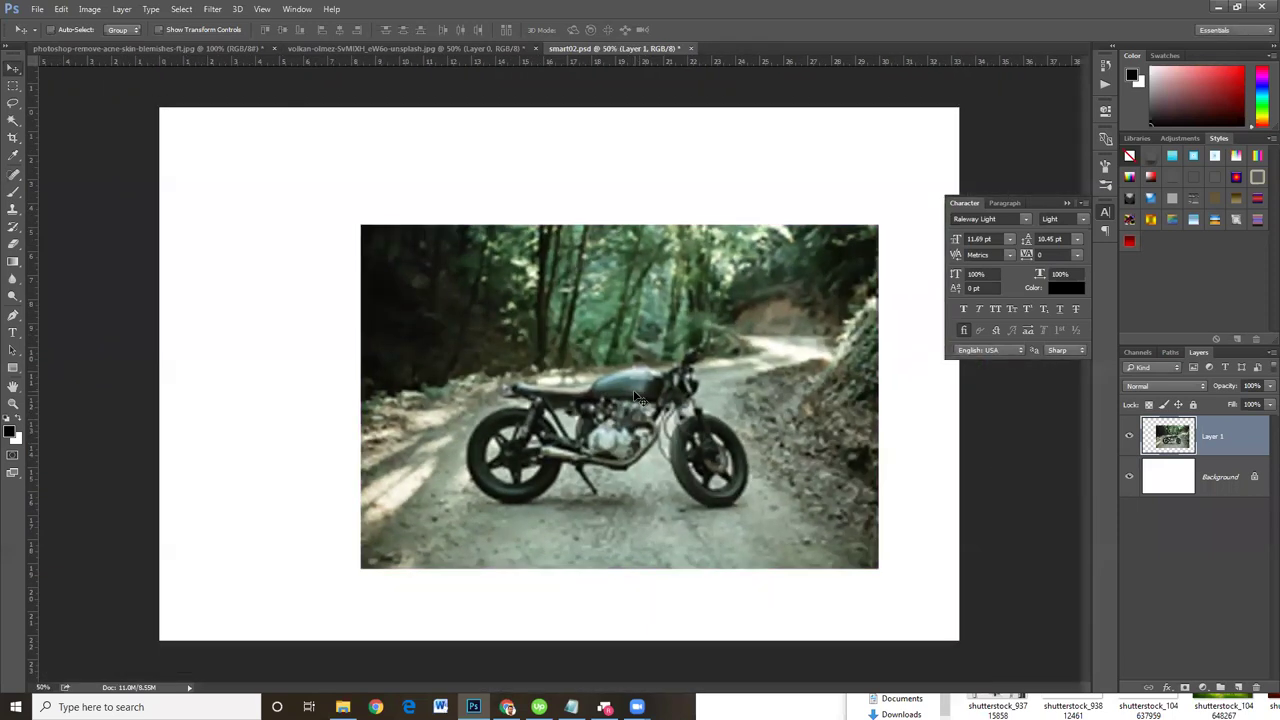
left_click_drag(641, 397, 627, 388)
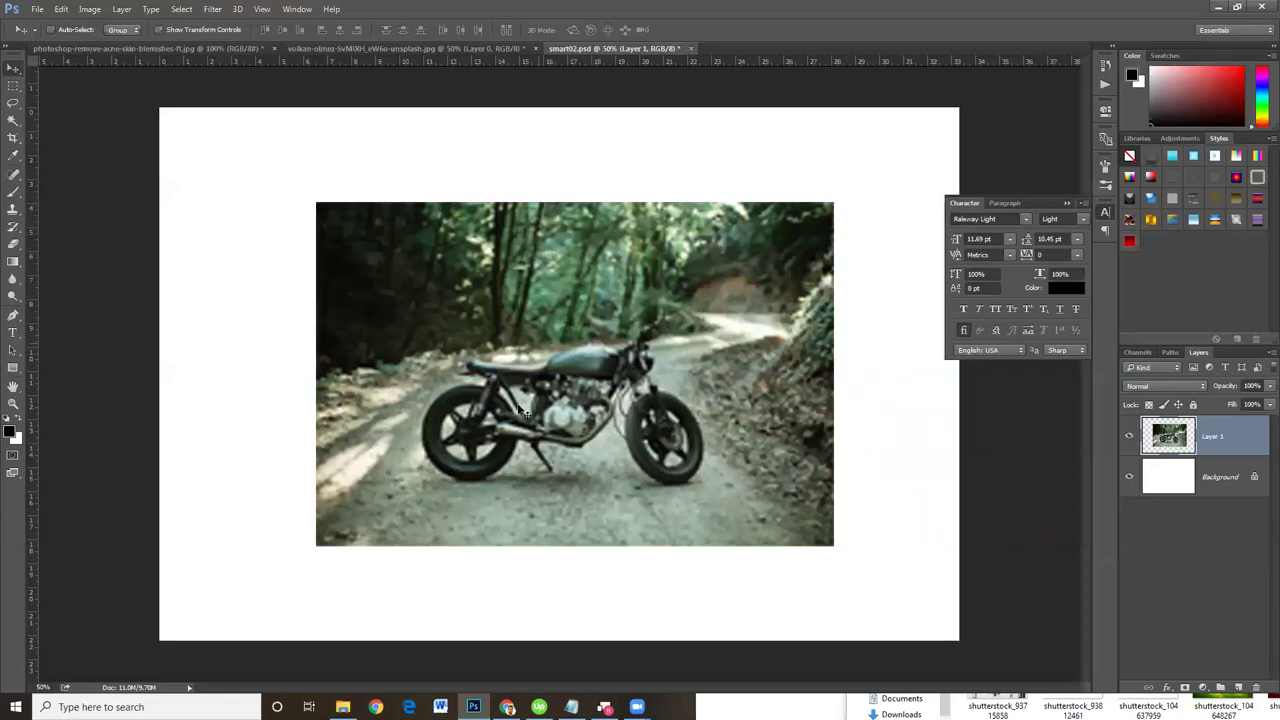
key("ctrl+plus")
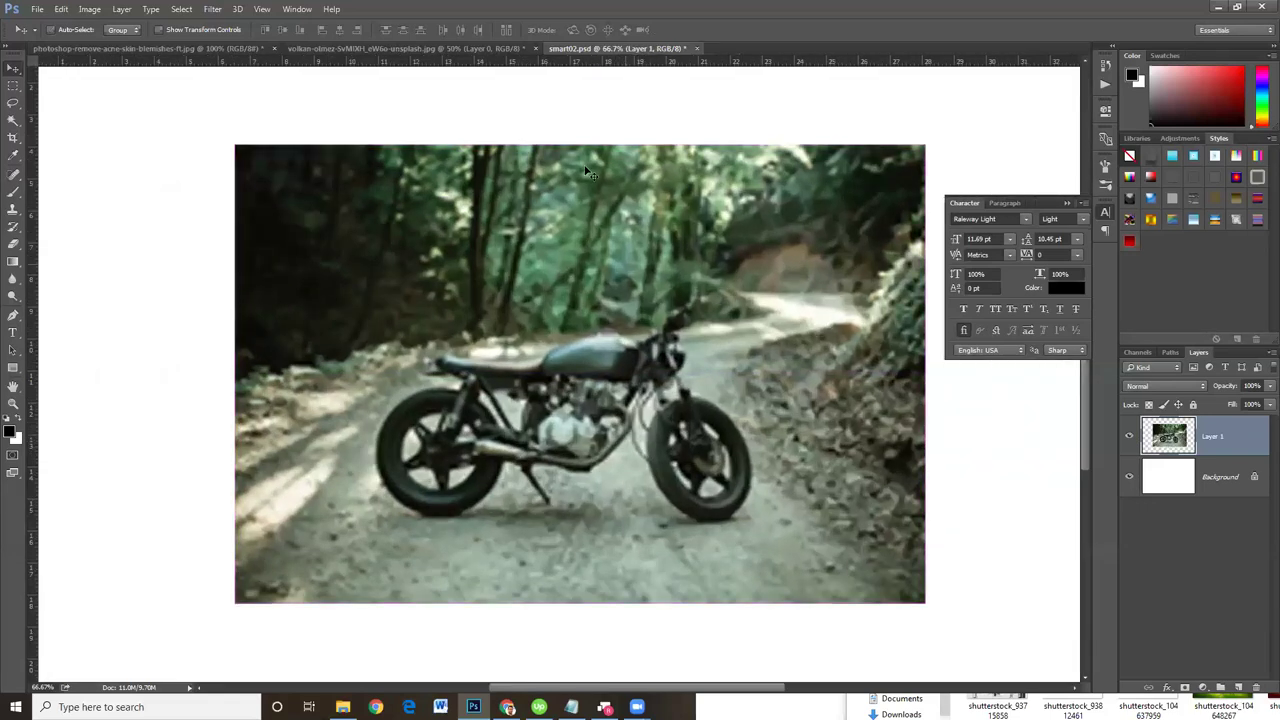
key("ctrl+minus")
key("ctrl+minus")
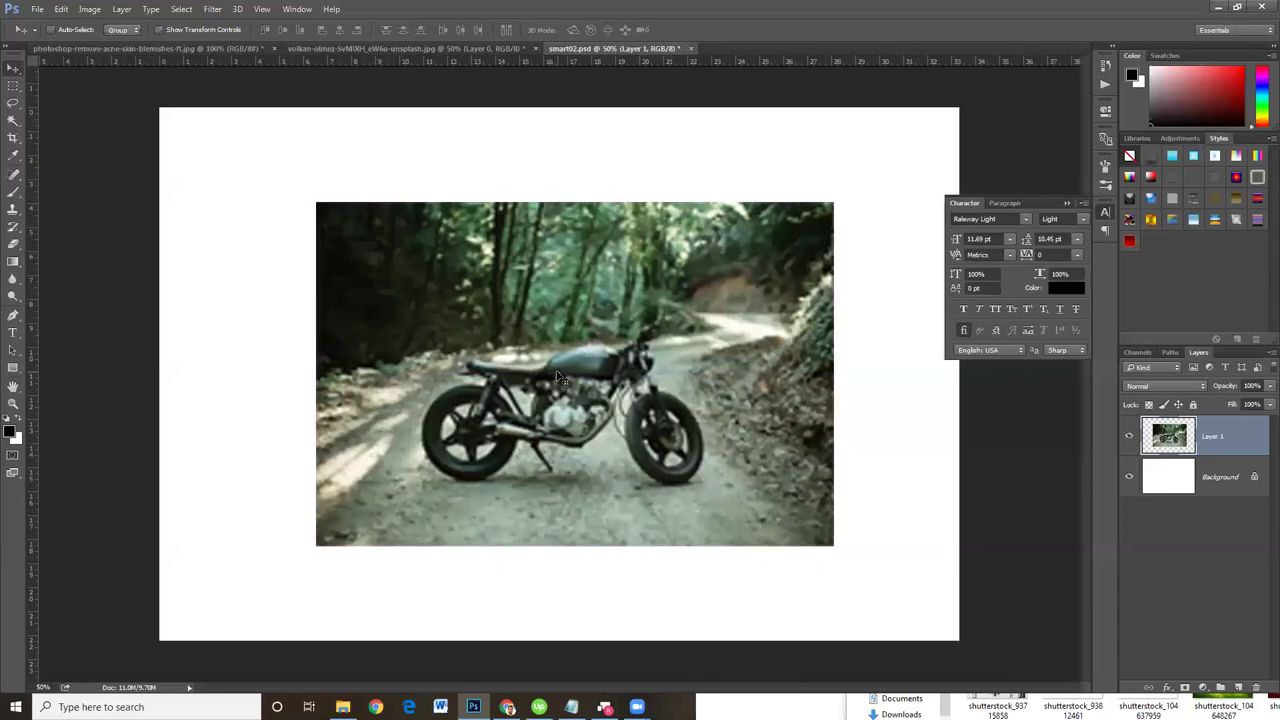
- Undo the move and step back through history to the original sharp photo
key("ctrl+z")
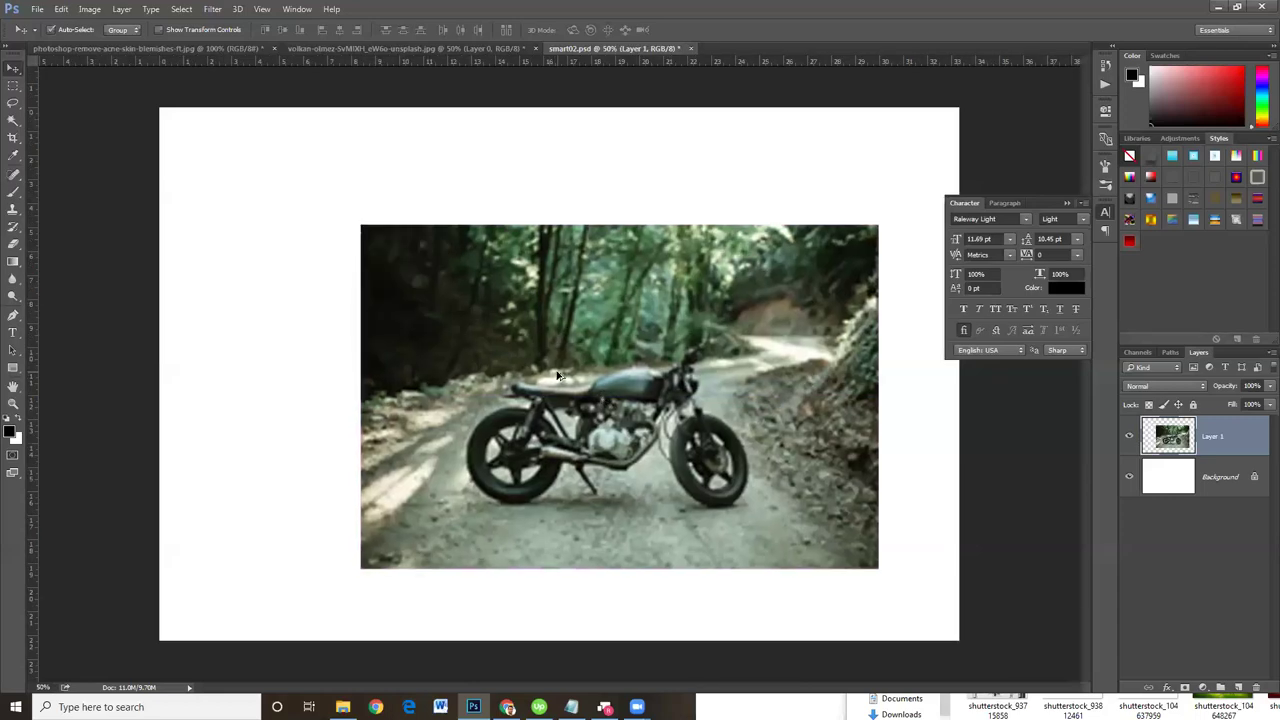
key("ctrl+alt+z")
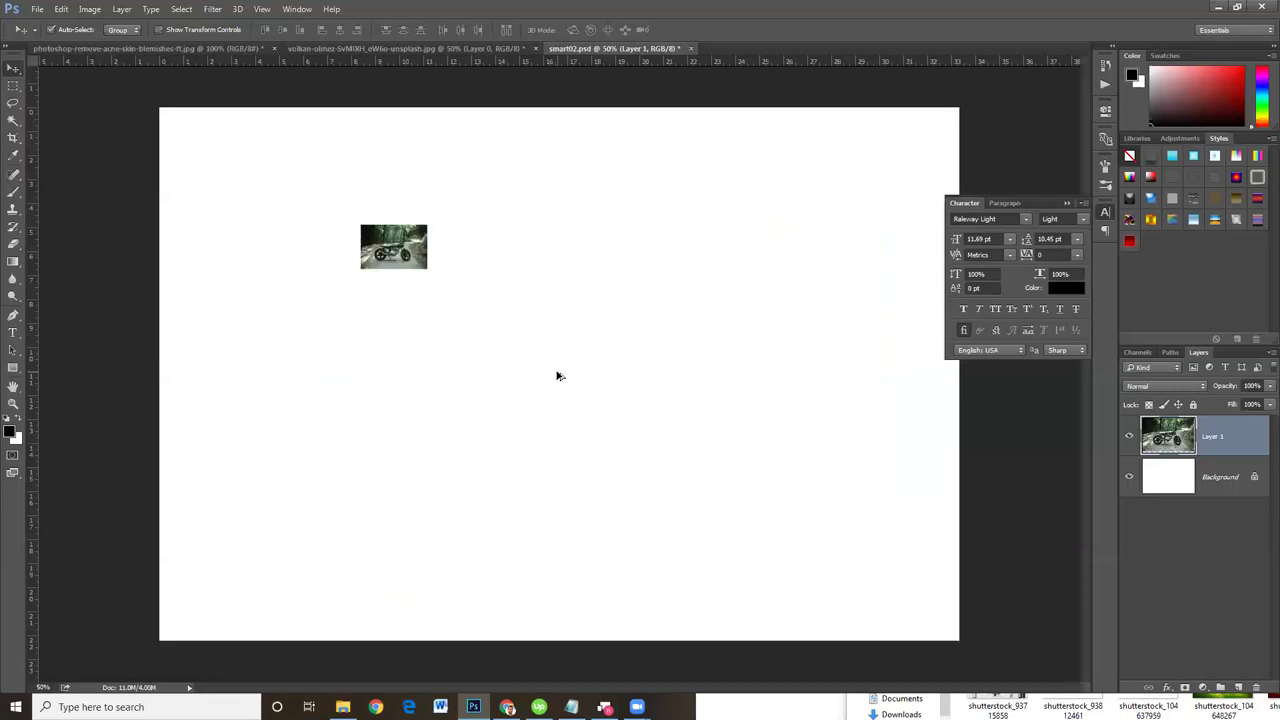
key("ctrl+alt+z")
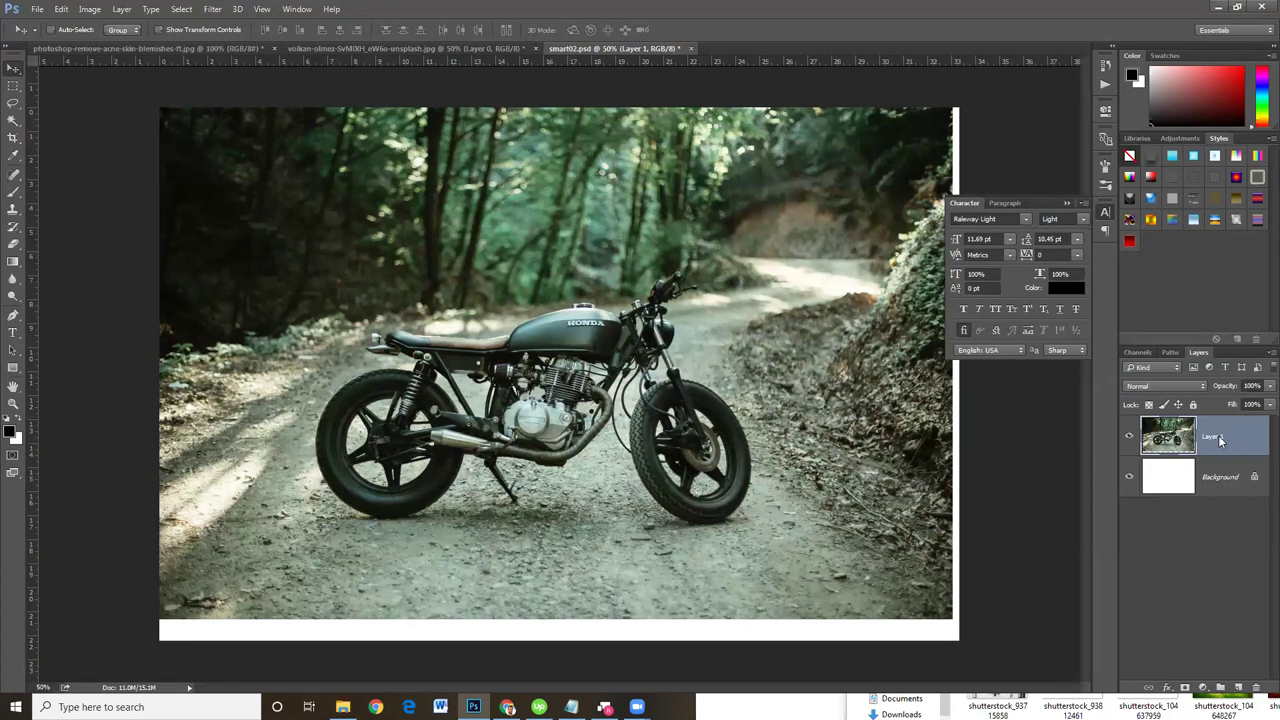
- Convert Layer 1 to a smart object from its Layers panel context menu
right_click(1218, 435)
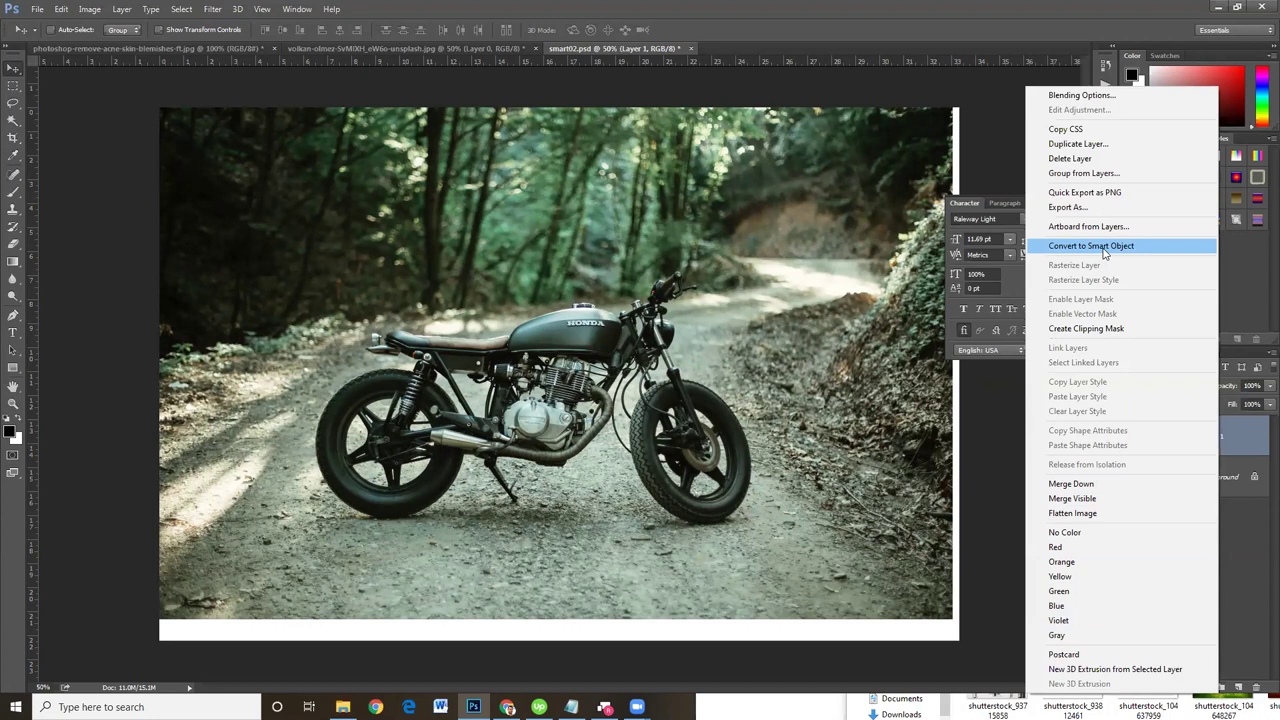
left_click(1104, 253)
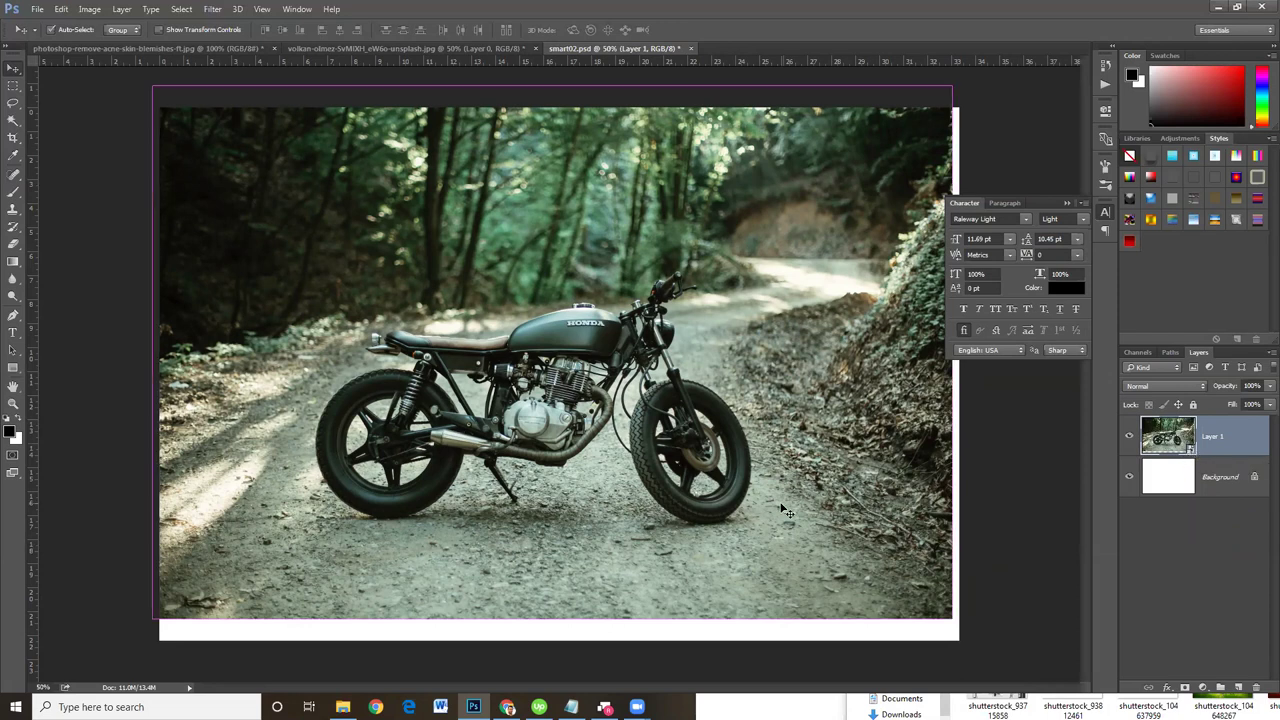
- Shrink the smart-object photo to a small thumbnail and commit
key("ctrl+t")
left_click_drag(152, 88, 280, 219)
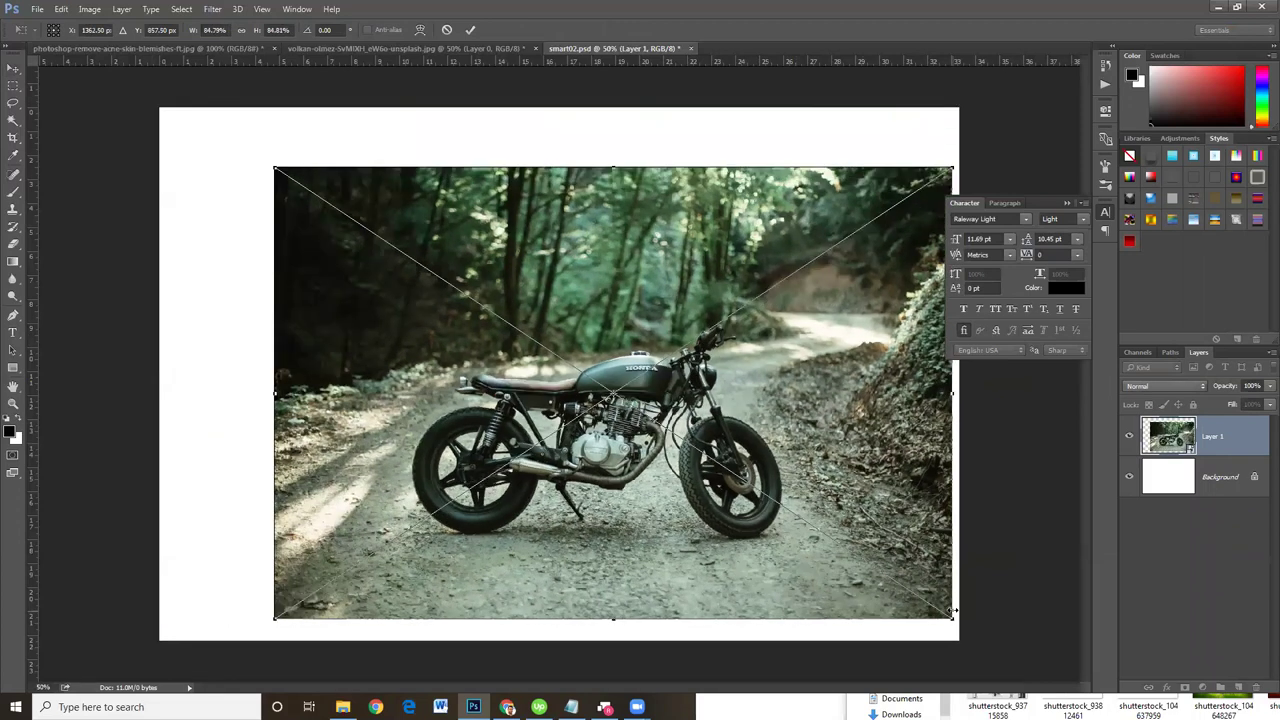
left_click_drag(932, 606, 321, 198)
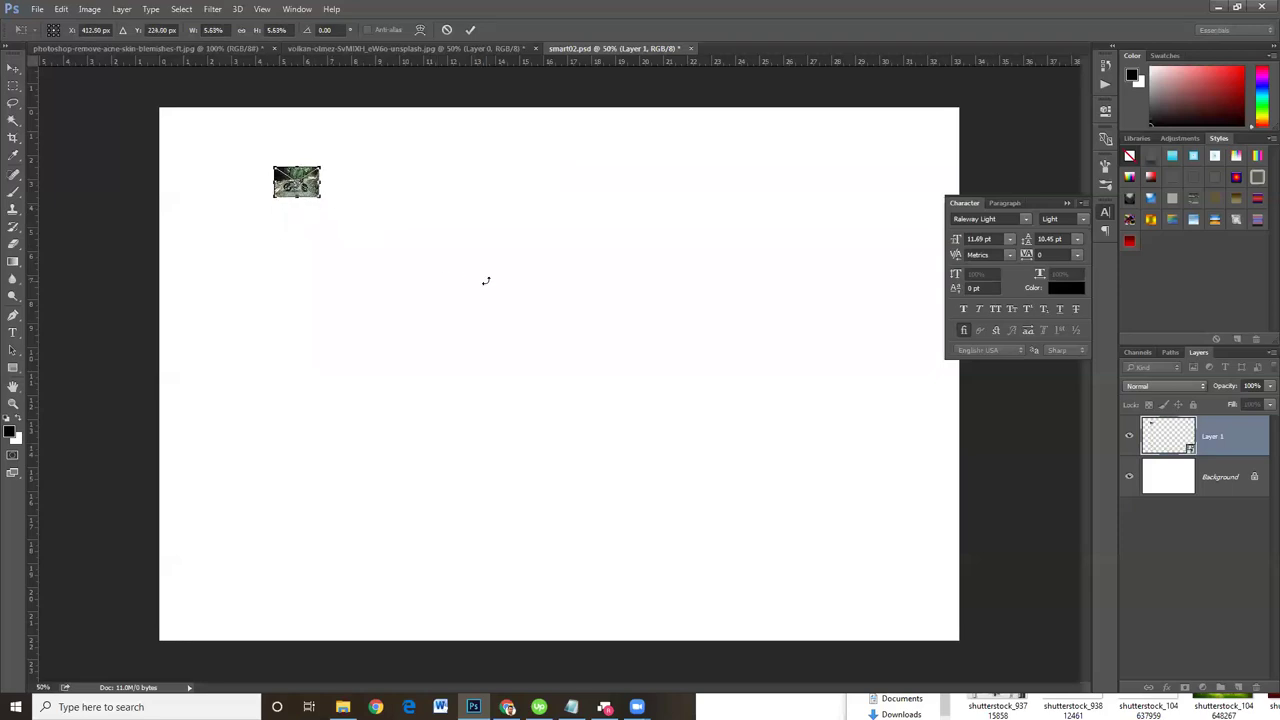
key("Return")
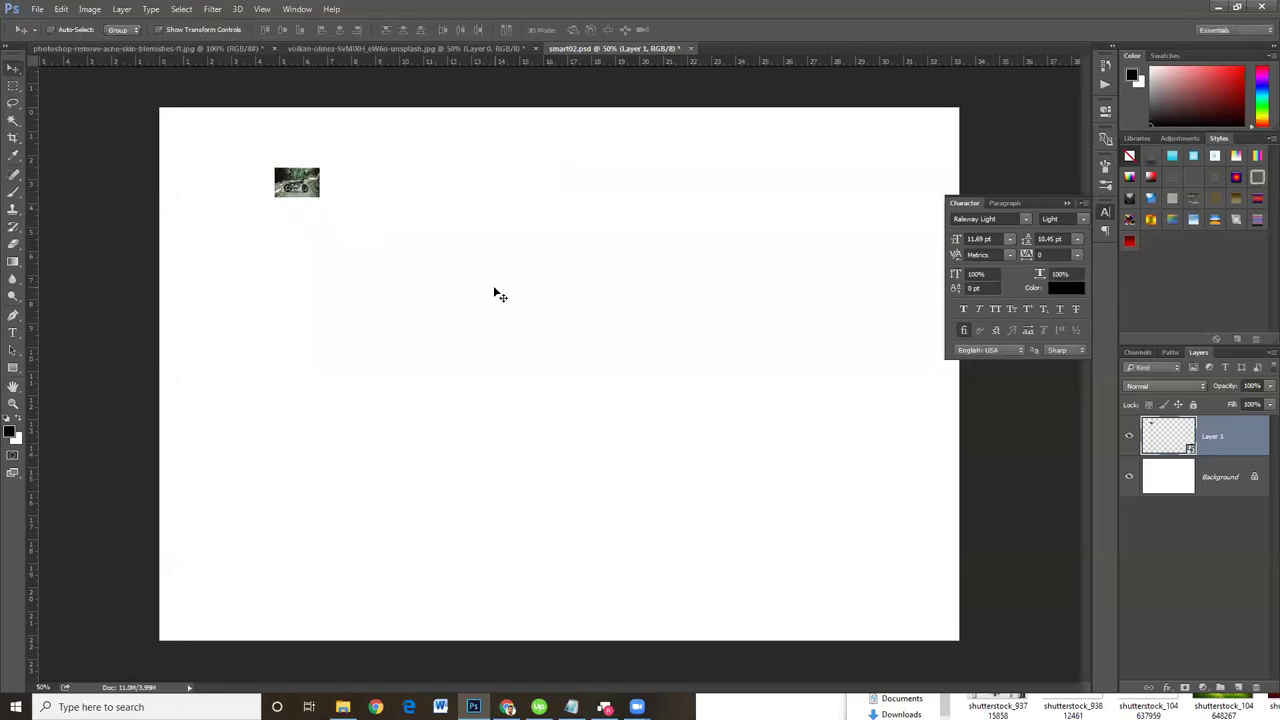
- Enlarge the thumbnail to about 99% and align it to fill the canvas
key("ctrl+t")
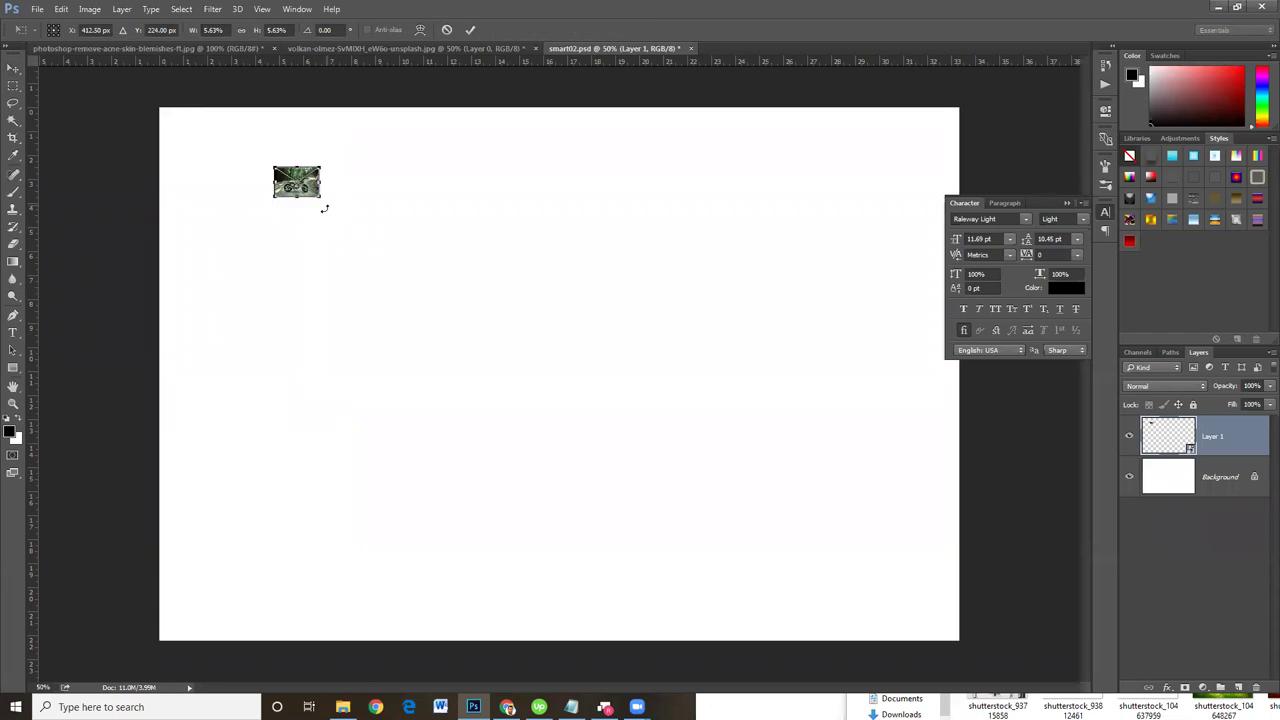
left_click_drag(323, 200, 863, 567)
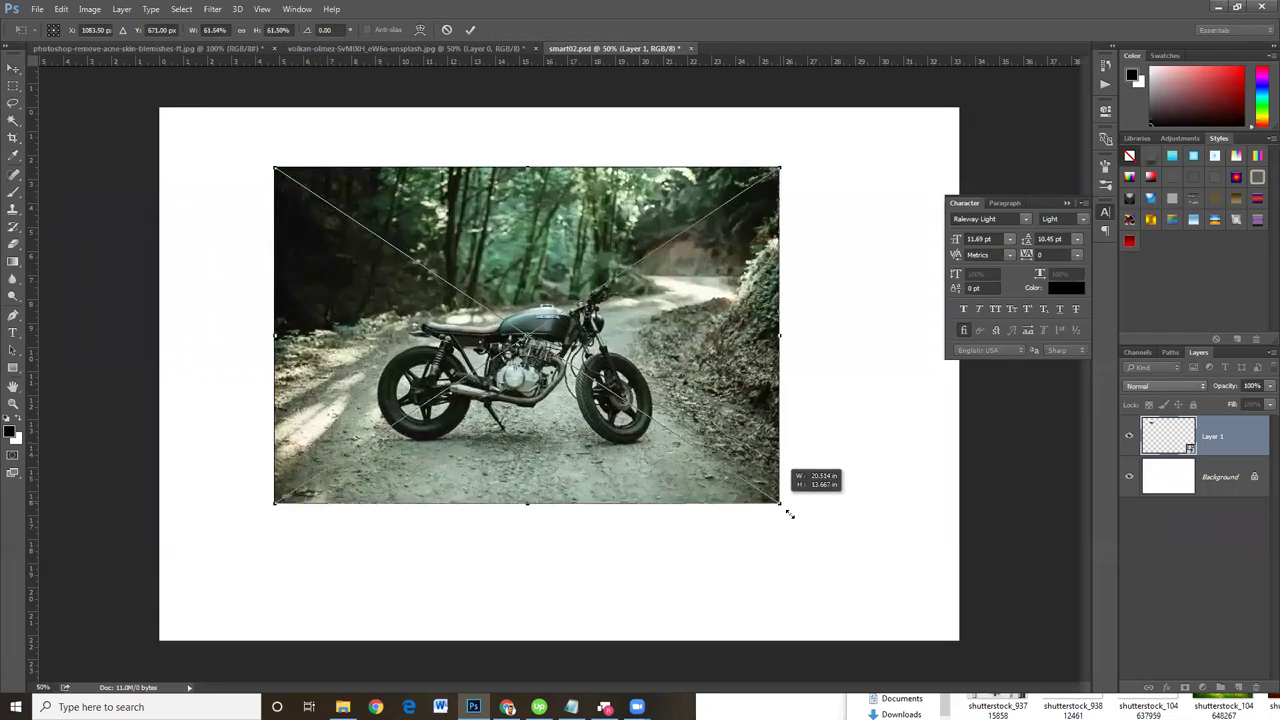
mouse_move(863, 567)
left_mouse_down()
mouse_move(962, 662)
mouse_move(1022, 666)
mouse_move(945, 652)
mouse_move(1003, 648)
mouse_move(977, 656)
left_mouse_up()
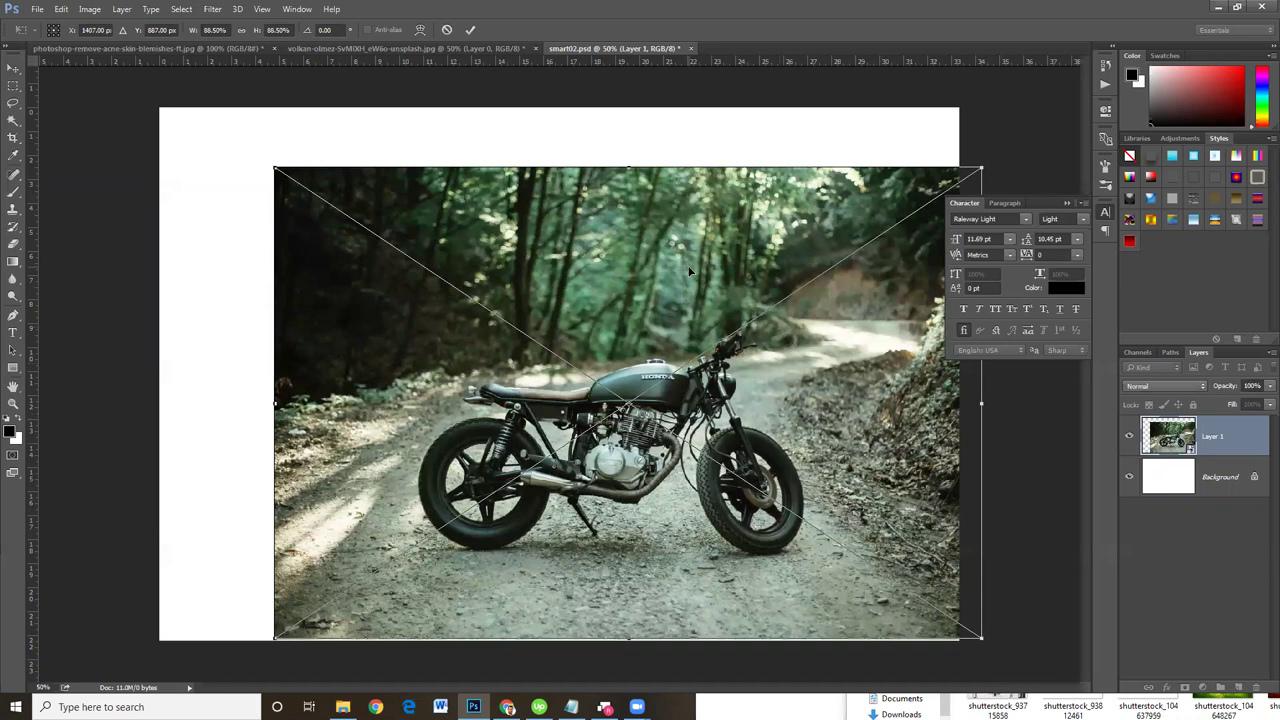
left_click_drag(676, 263, 621, 234)
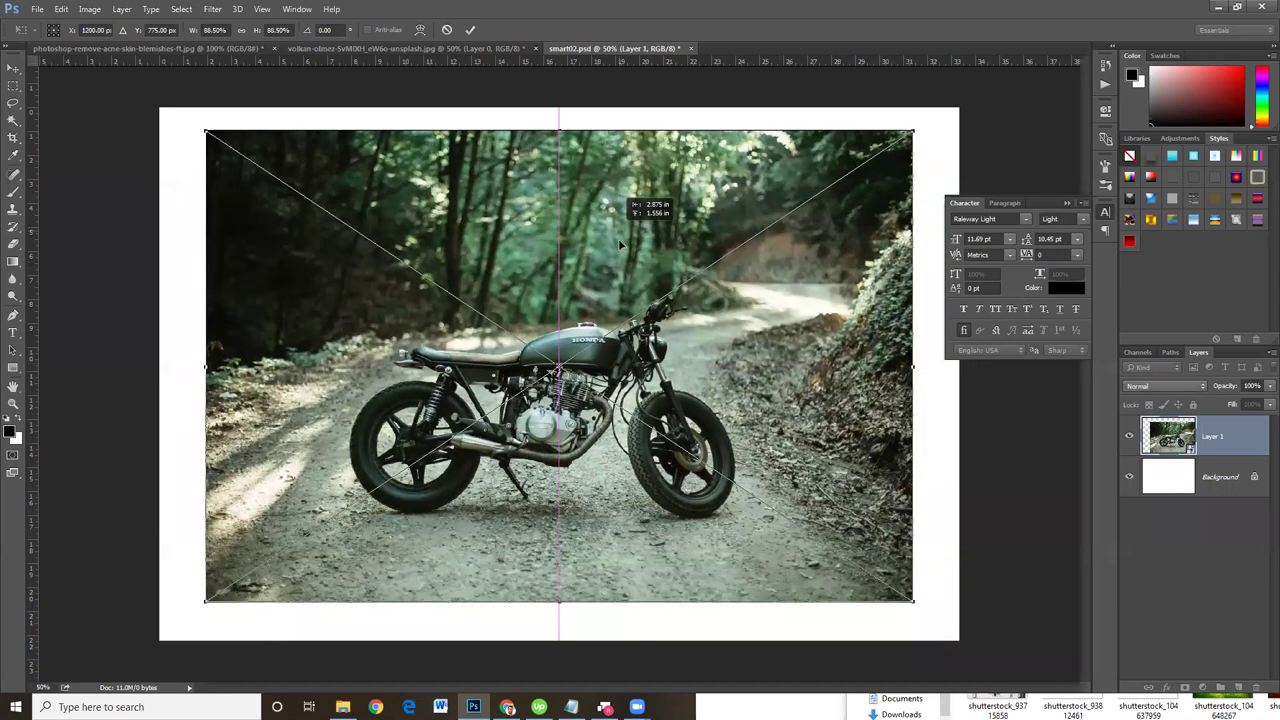
left_click_drag(621, 234, 611, 210)
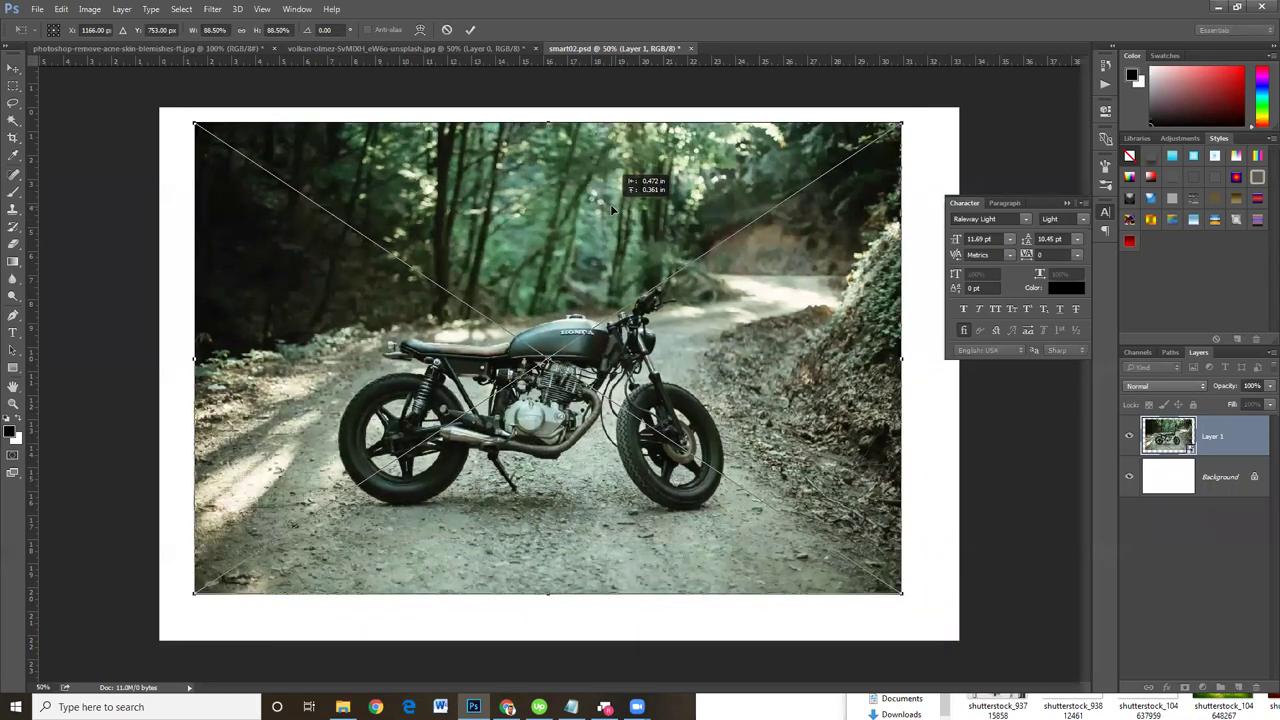
left_click_drag(624, 212, 579, 193)
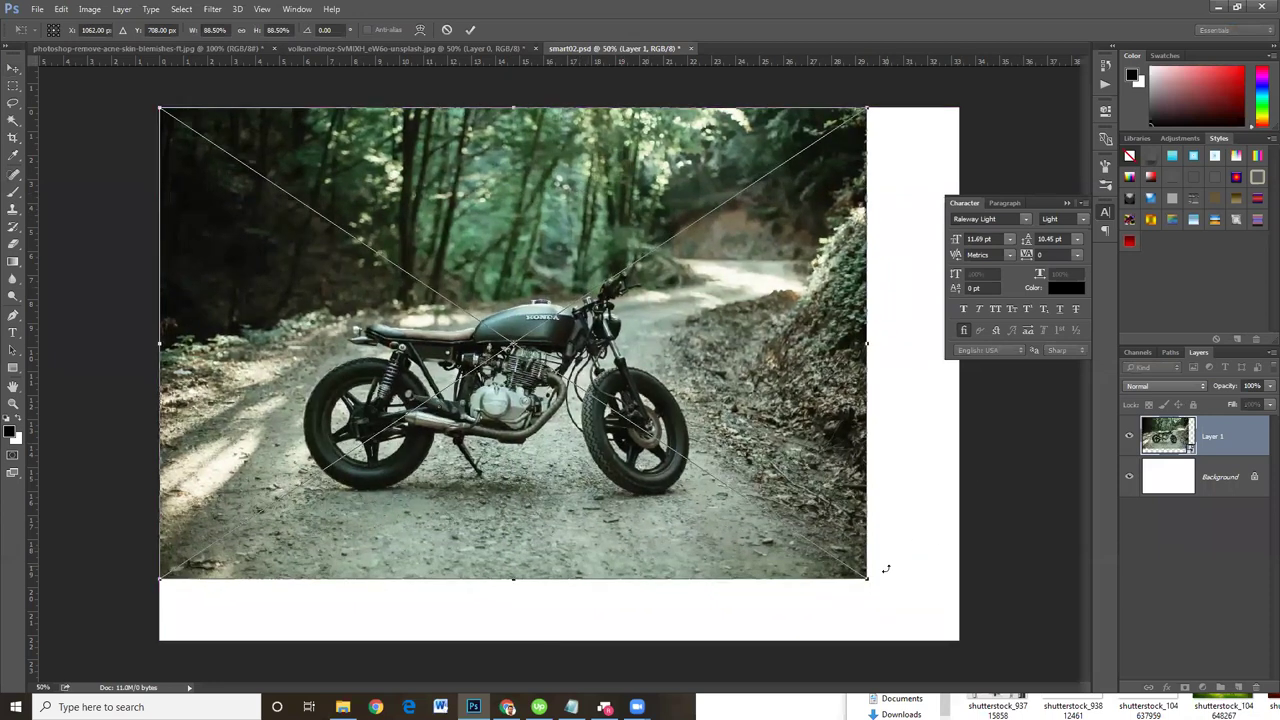
left_click_drag(867, 578, 961, 640)
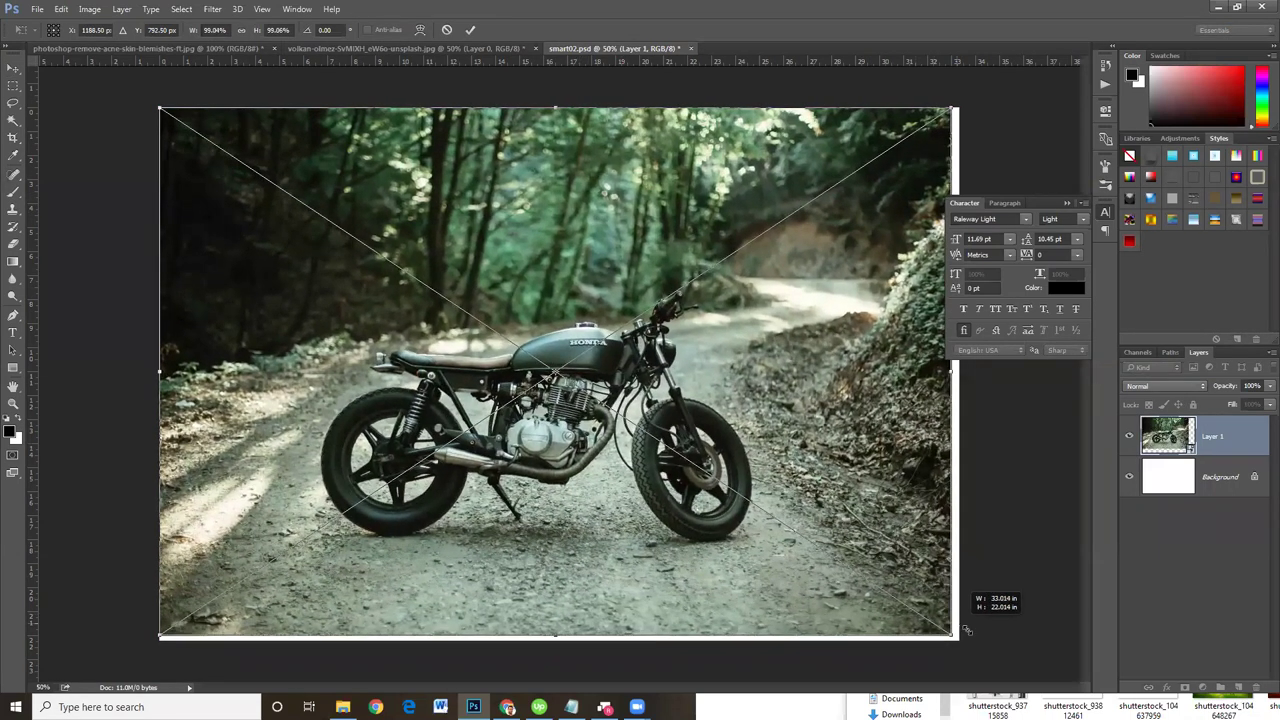
- Commit the resize, save smart02.psd, and open Layer 1's smart object contents
key("Return")
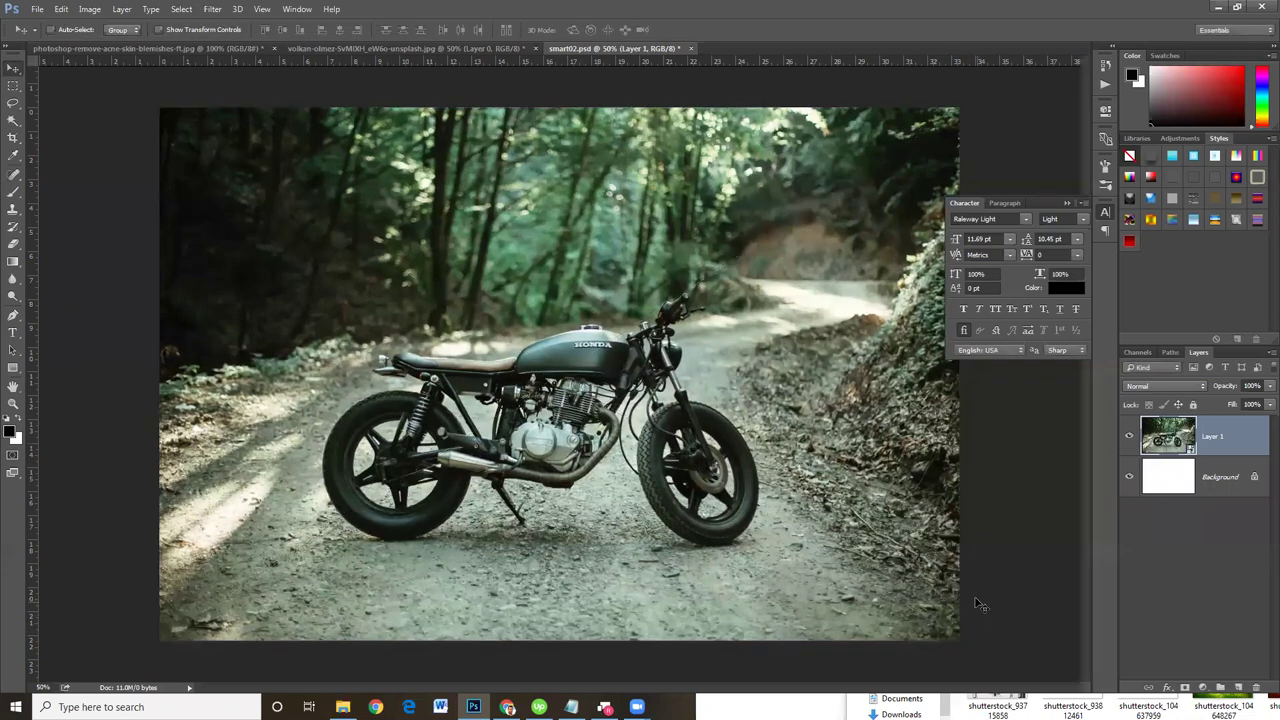
key("ctrl+s")
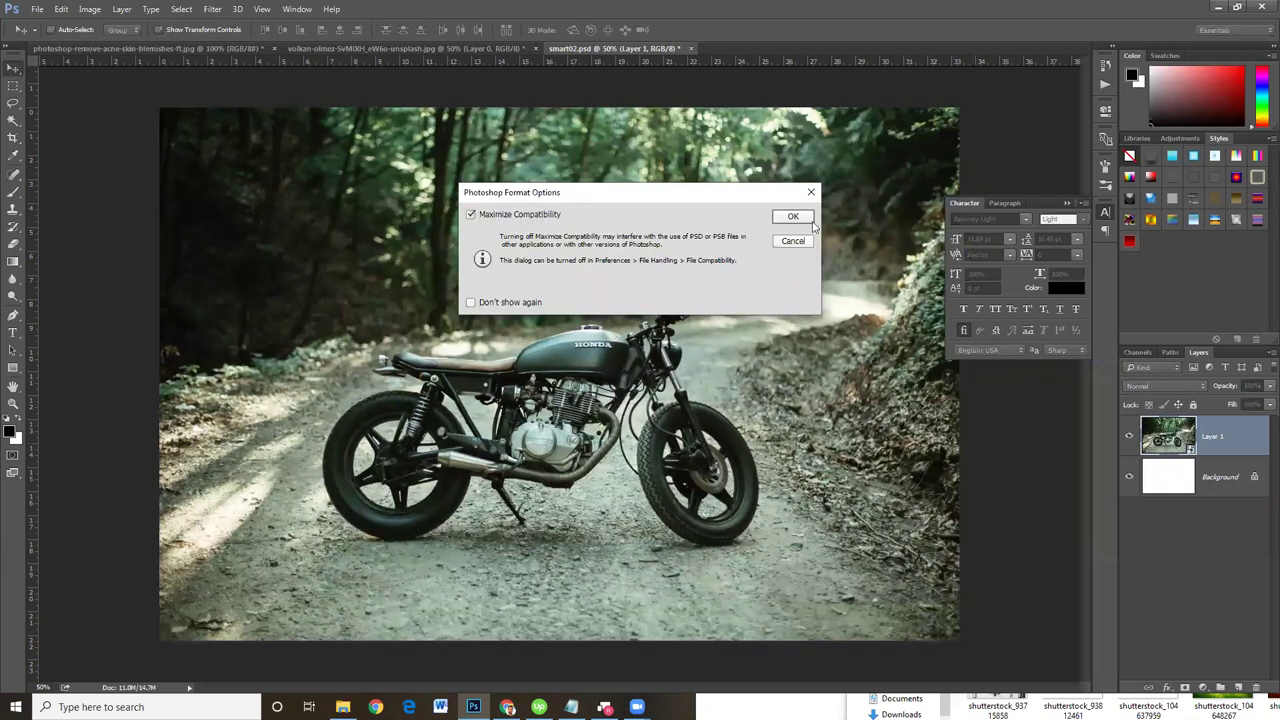
left_click(796, 214)
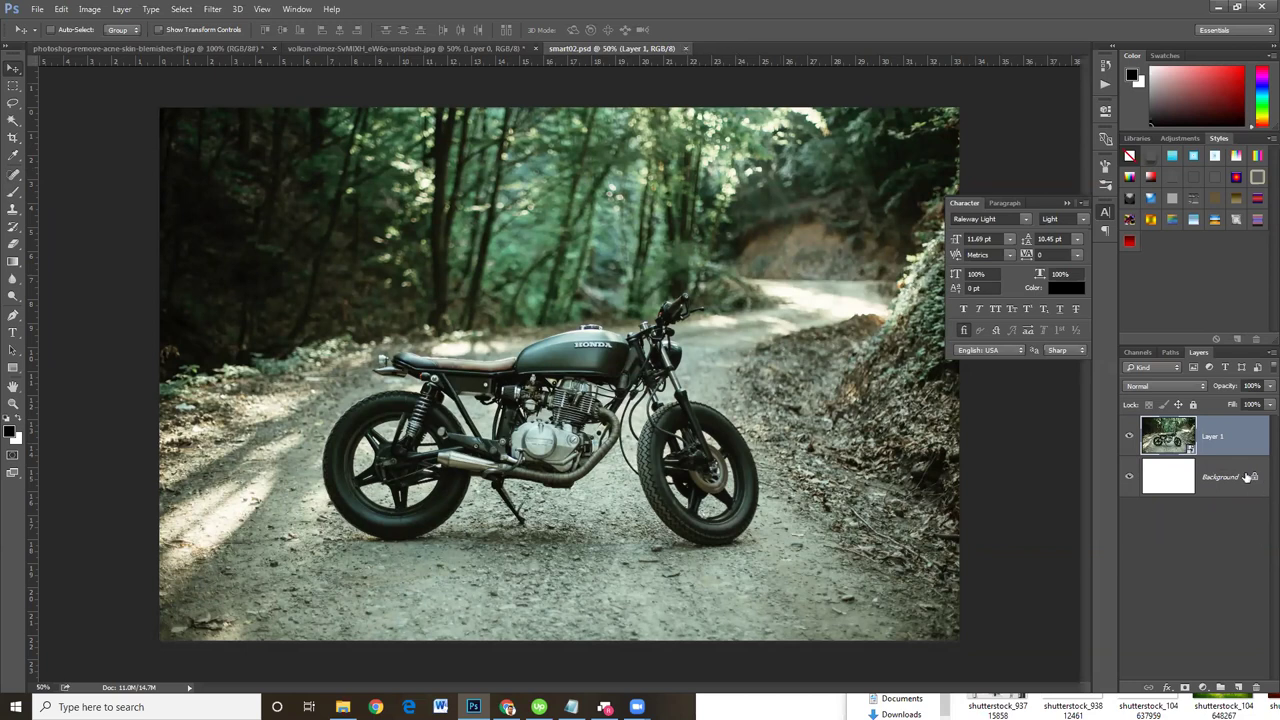
double_click(1189, 451)
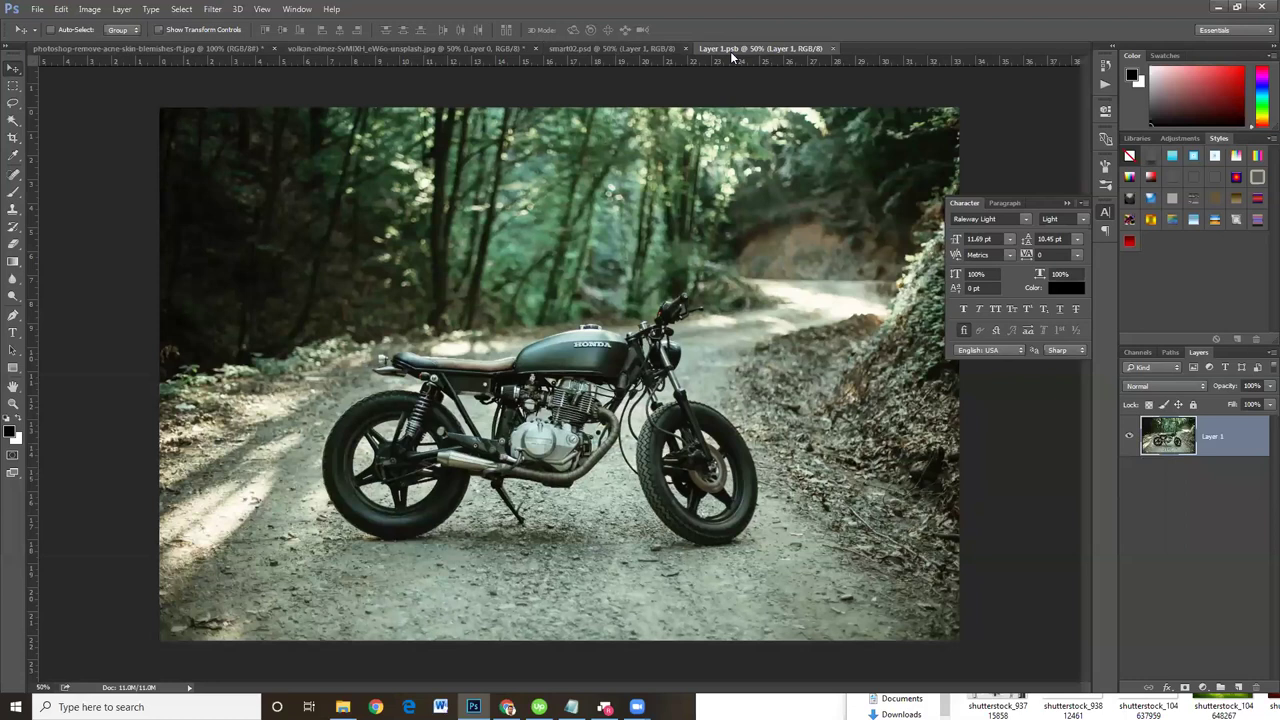
- Zoom Layer 1.psb to 200% on the fuel tank's HONDA logo, briefly checking smart02.psd
key("ctrl+plus")
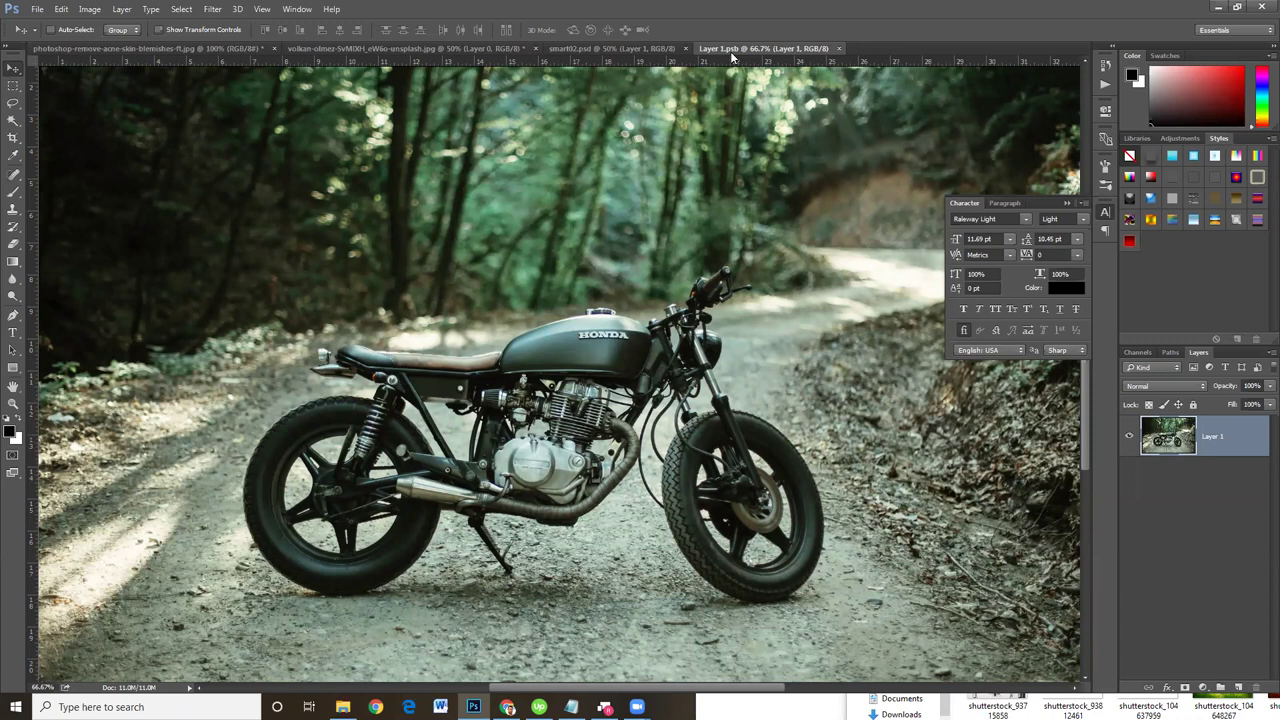
left_click(612, 46)
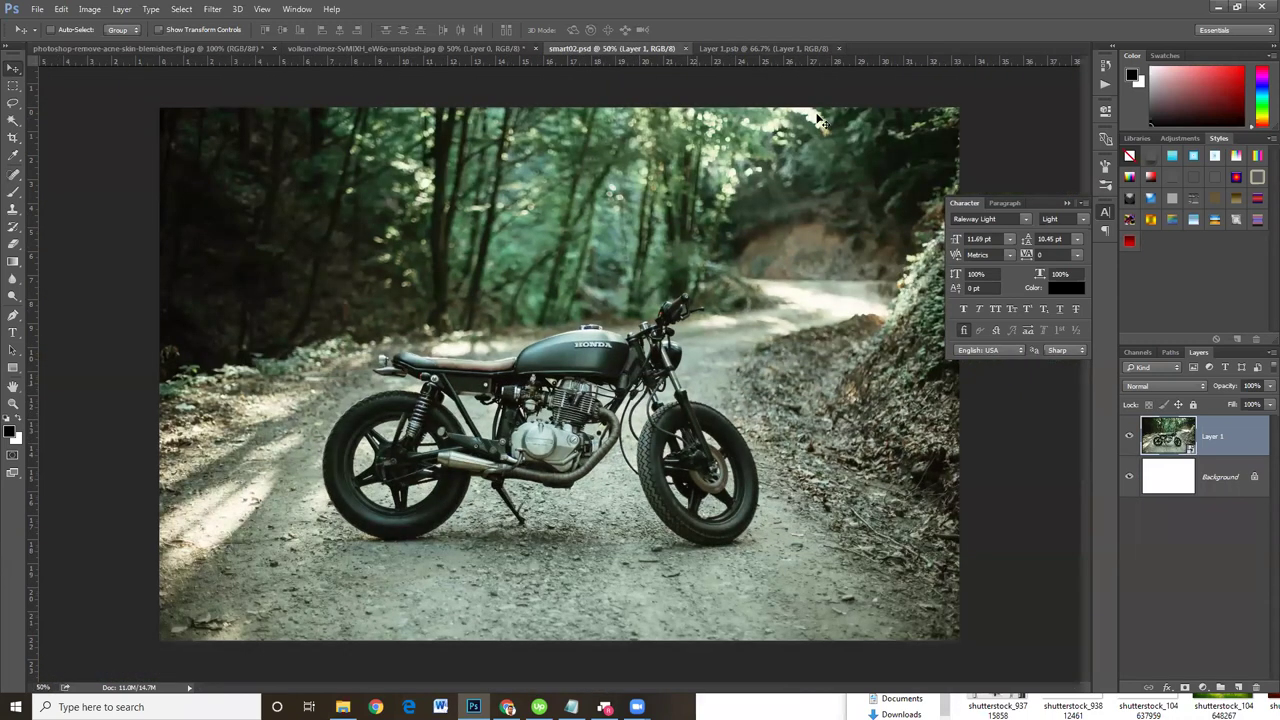
left_click(757, 49)
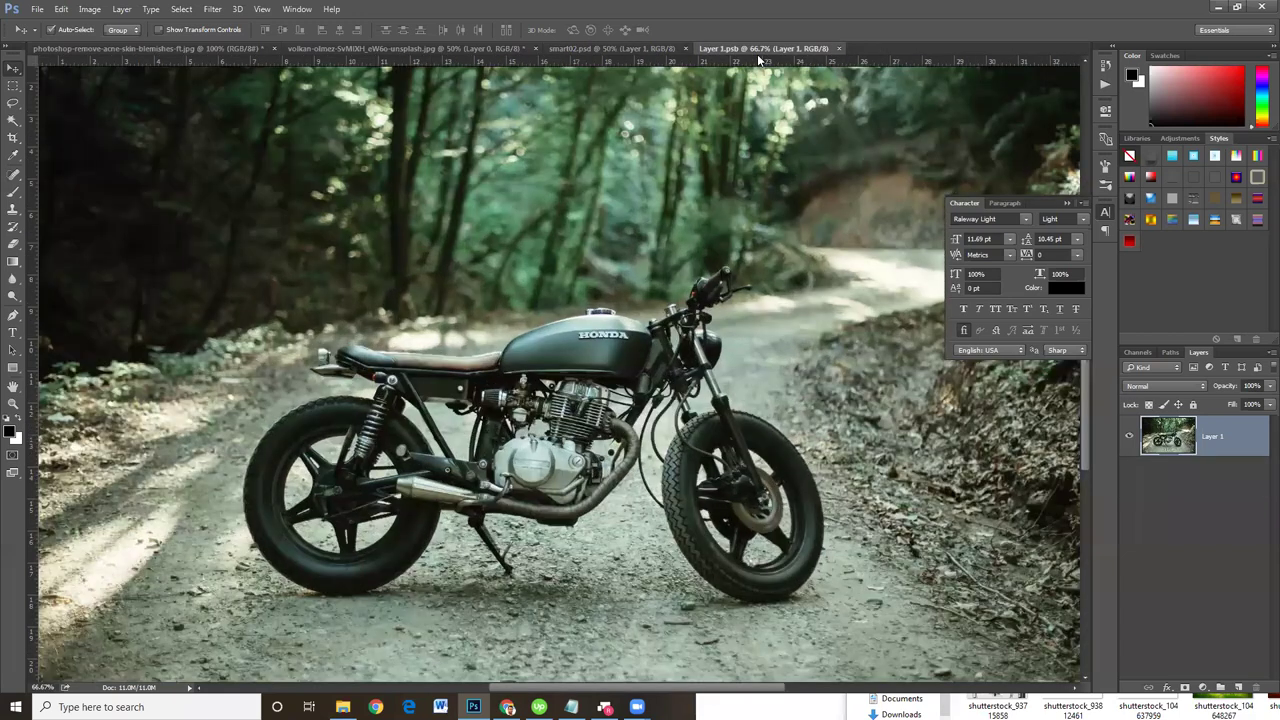
key("ctrl+plus")
key("ctrl+plus")
key("ctrl+plus")
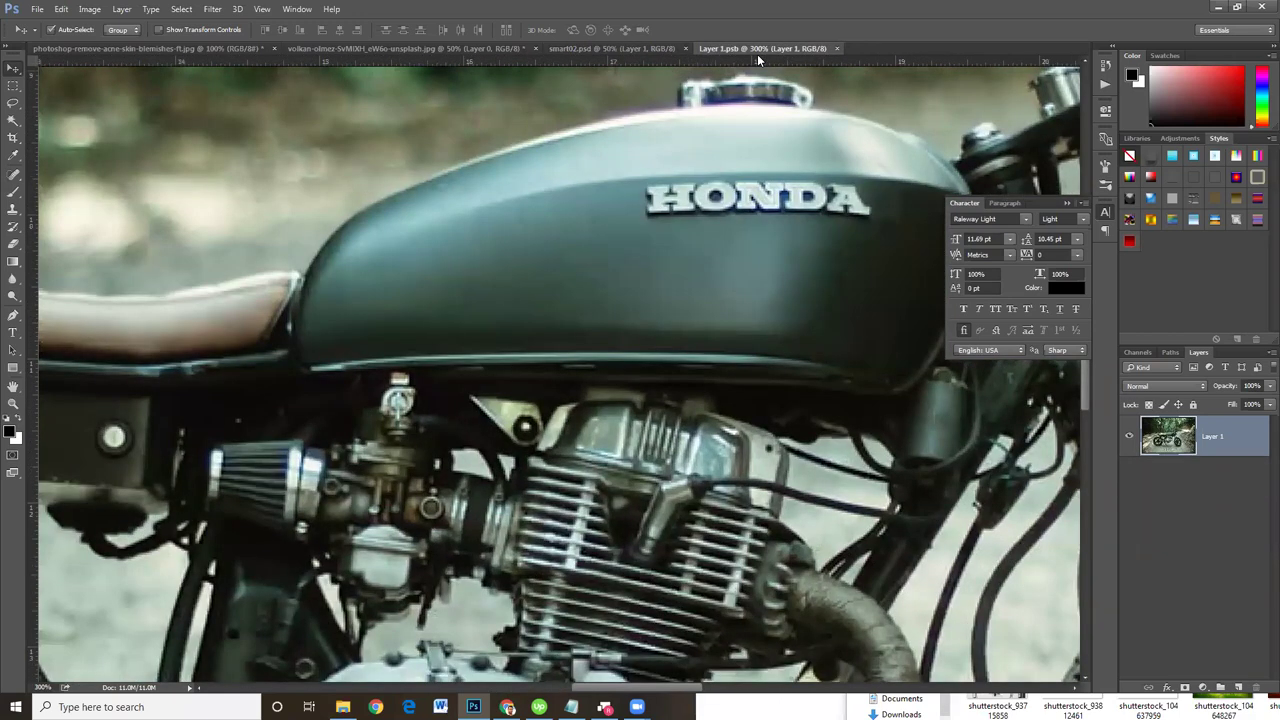
scroll(716, 340, "up", 1)
scroll(674, 491, "up", 3)
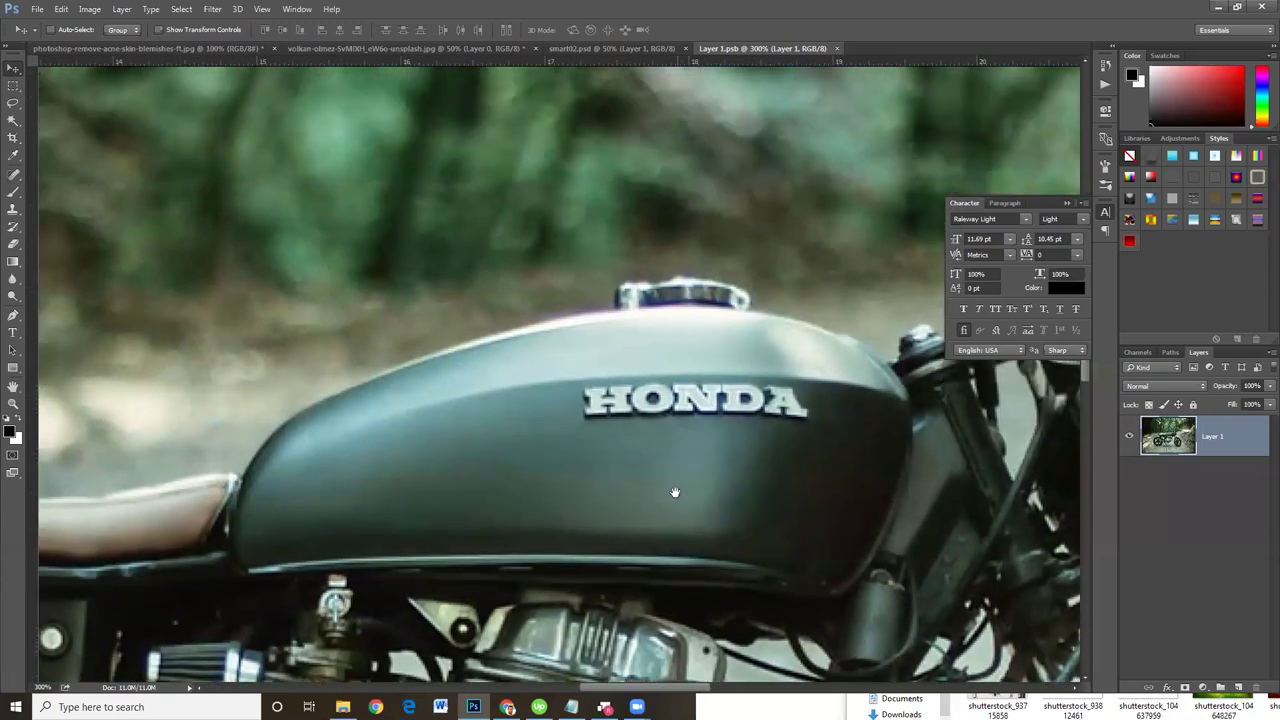
scroll(677, 498, "up", 1)
key("ctrl+minus")
key("ctrl+minus")
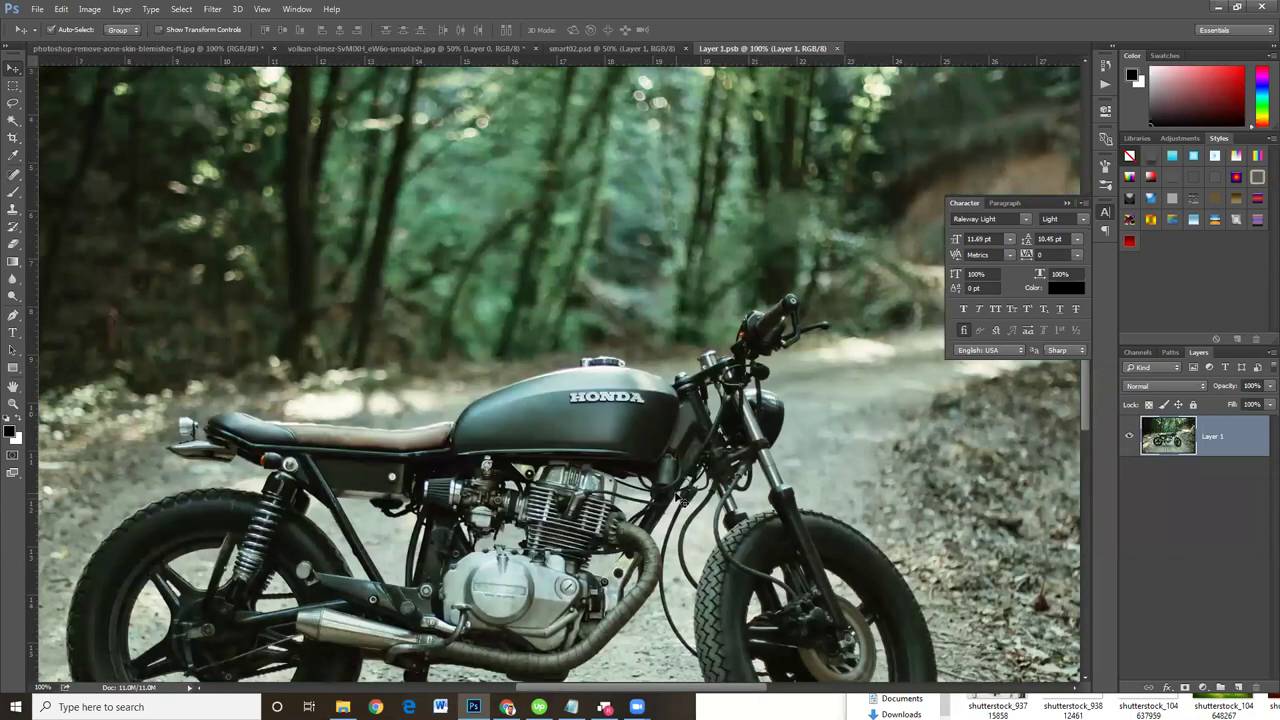
key("ctrl+plus")
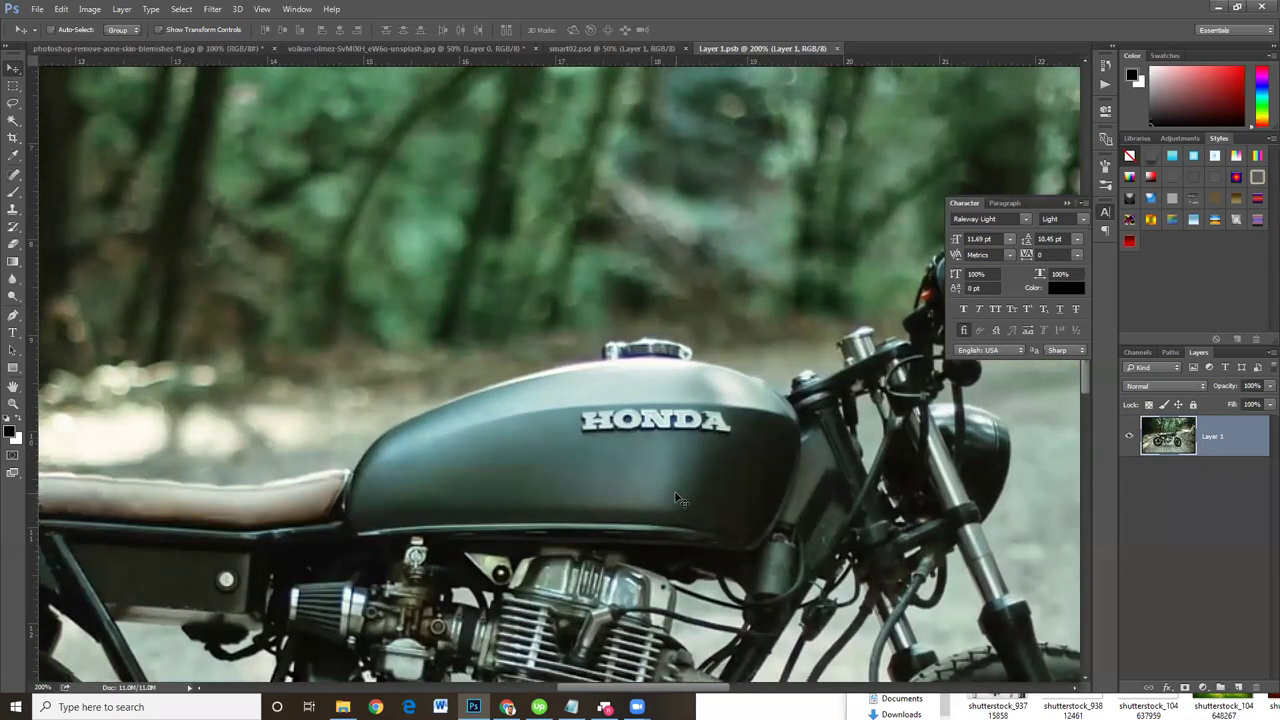
- Marquee-select a box around the tank's HONDA logo and copy it to a new Layer 2
left_click(16, 90)
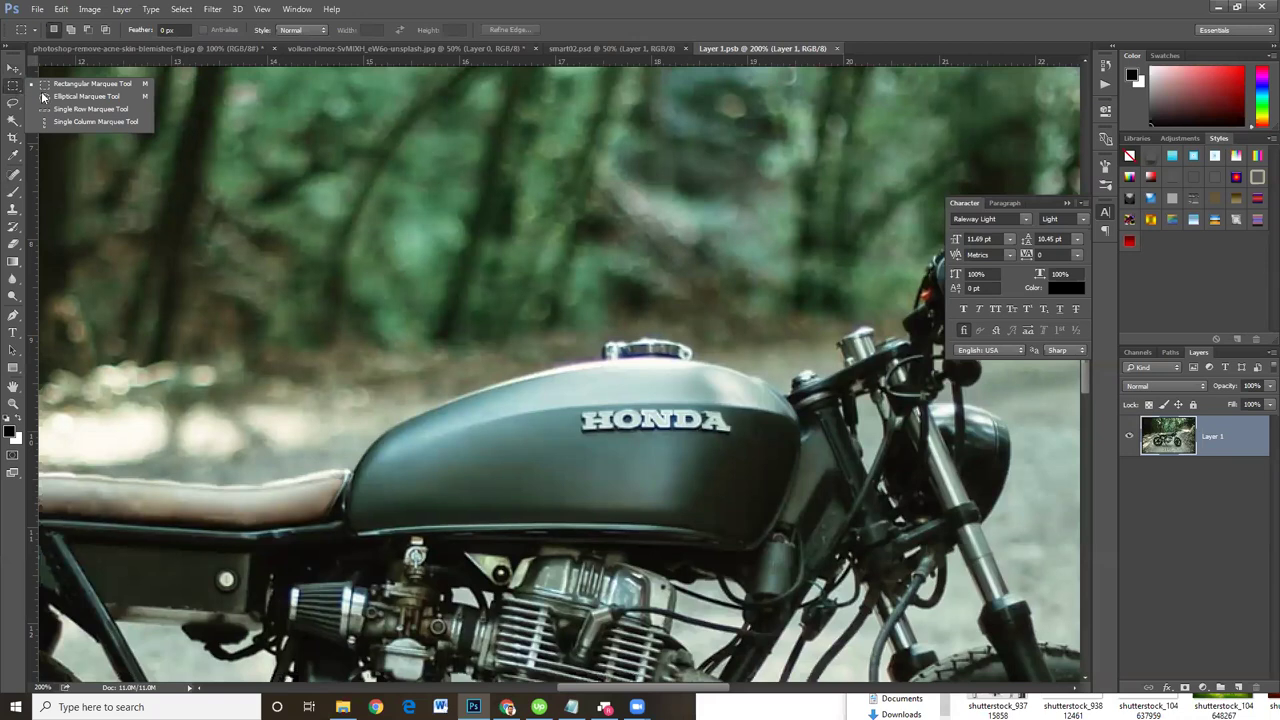
left_click(90, 84)
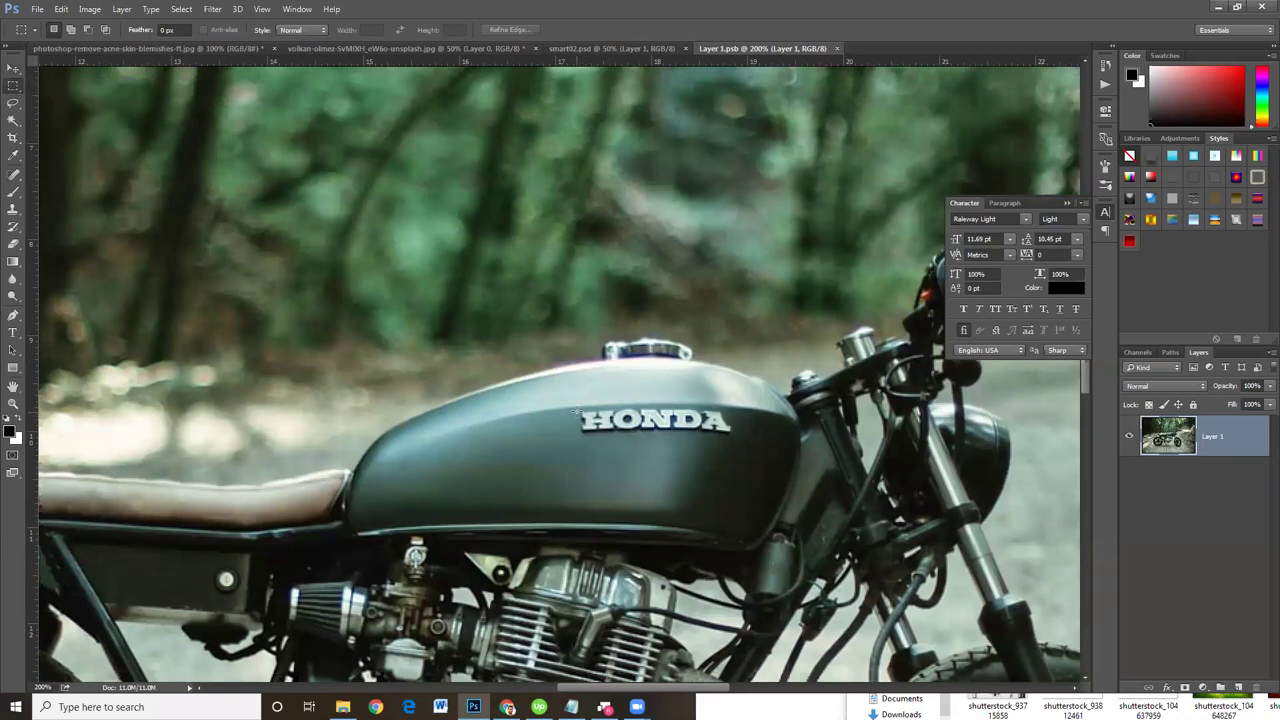
mouse_move(580, 409)
left_mouse_down()
mouse_move(748, 432)
mouse_move(749, 495)
mouse_move(677, 485)
left_mouse_up()
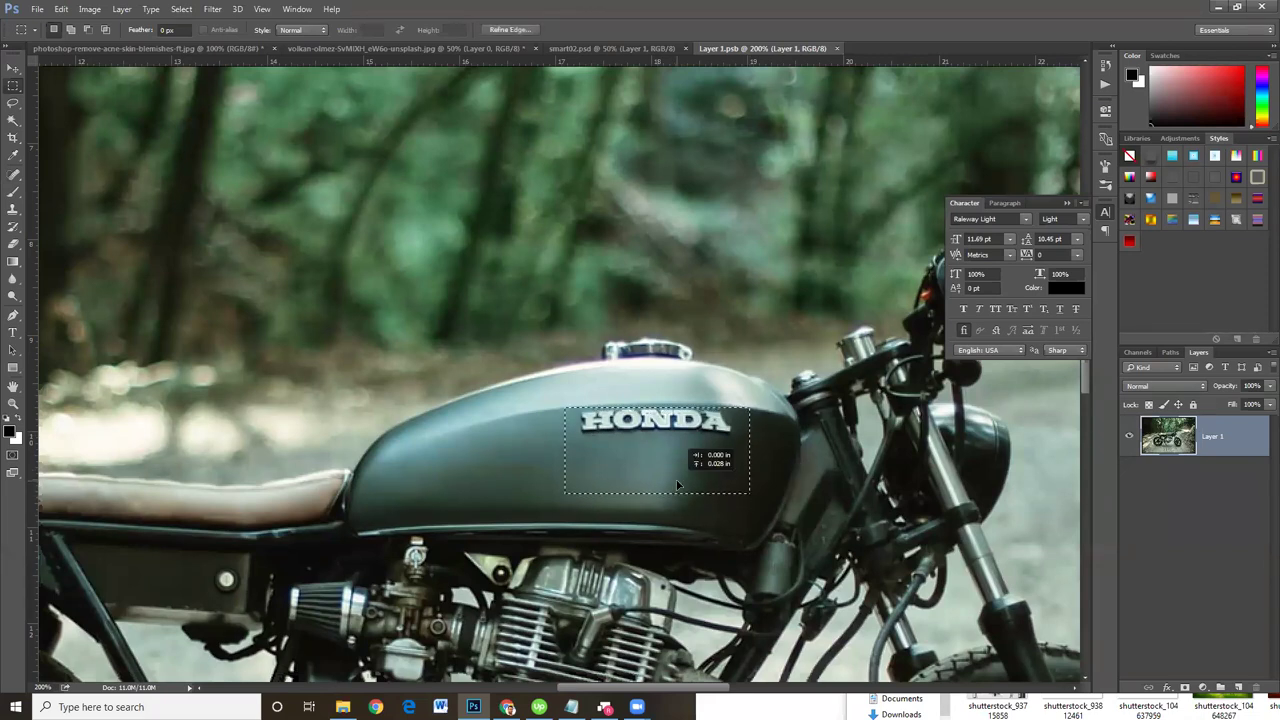
left_click_drag(677, 485, 679, 487)
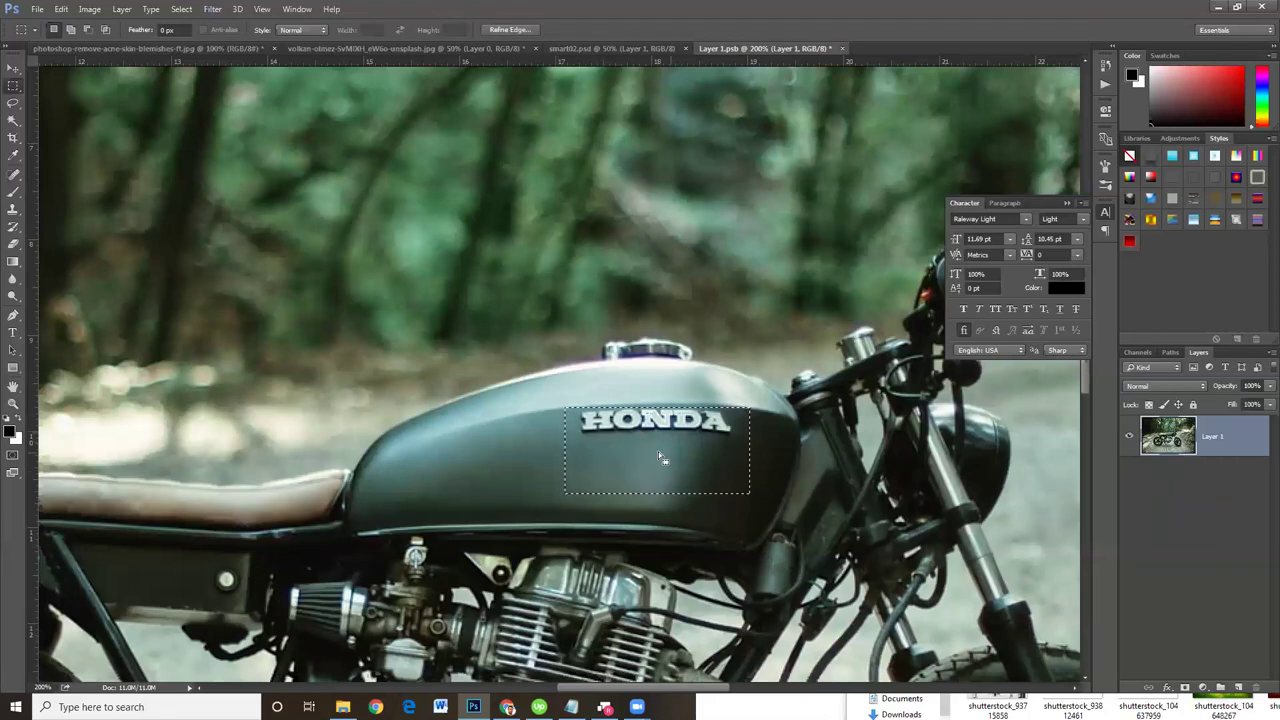
key("ctrl+j")
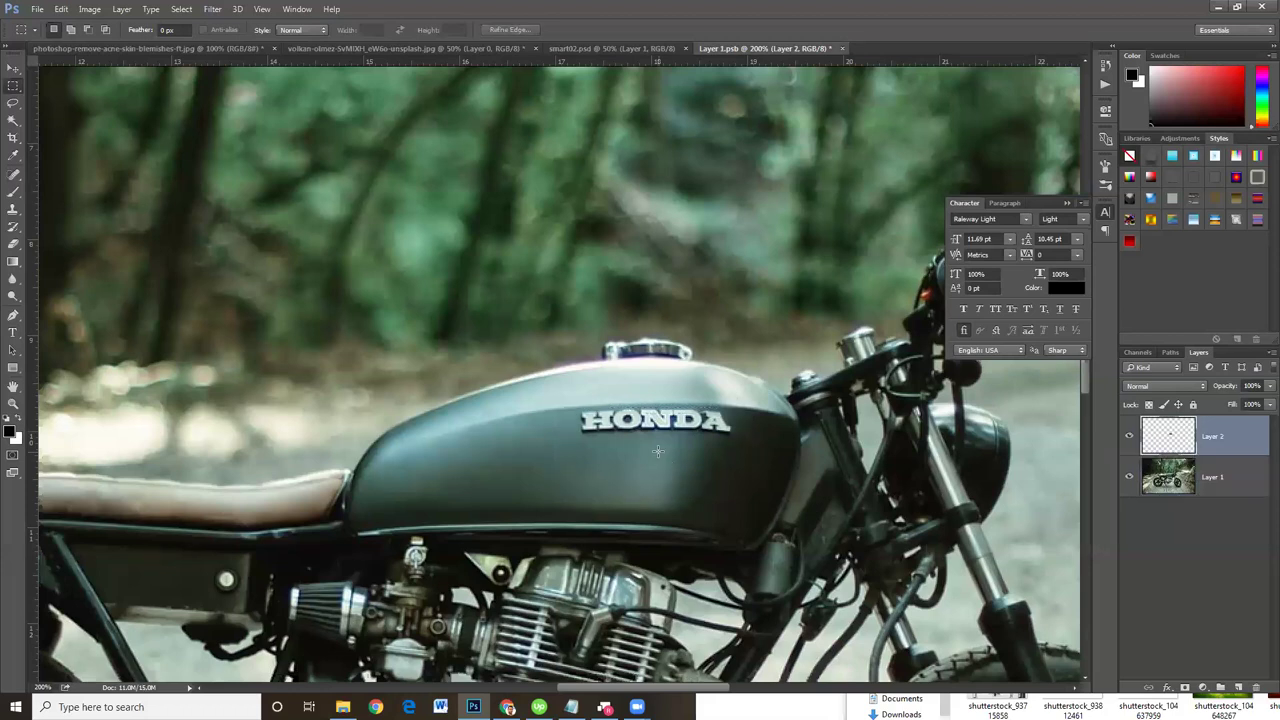
left_click(1129, 477)
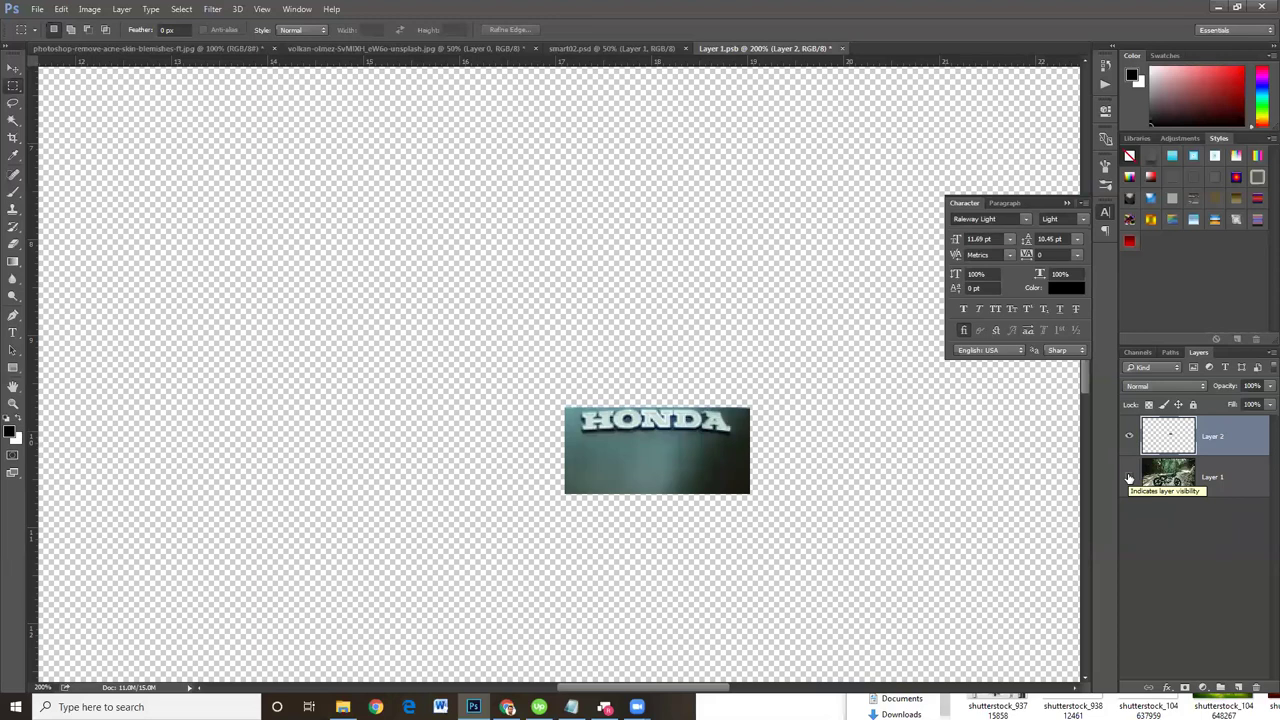
left_click(1129, 478)
key("ctrl+plus")
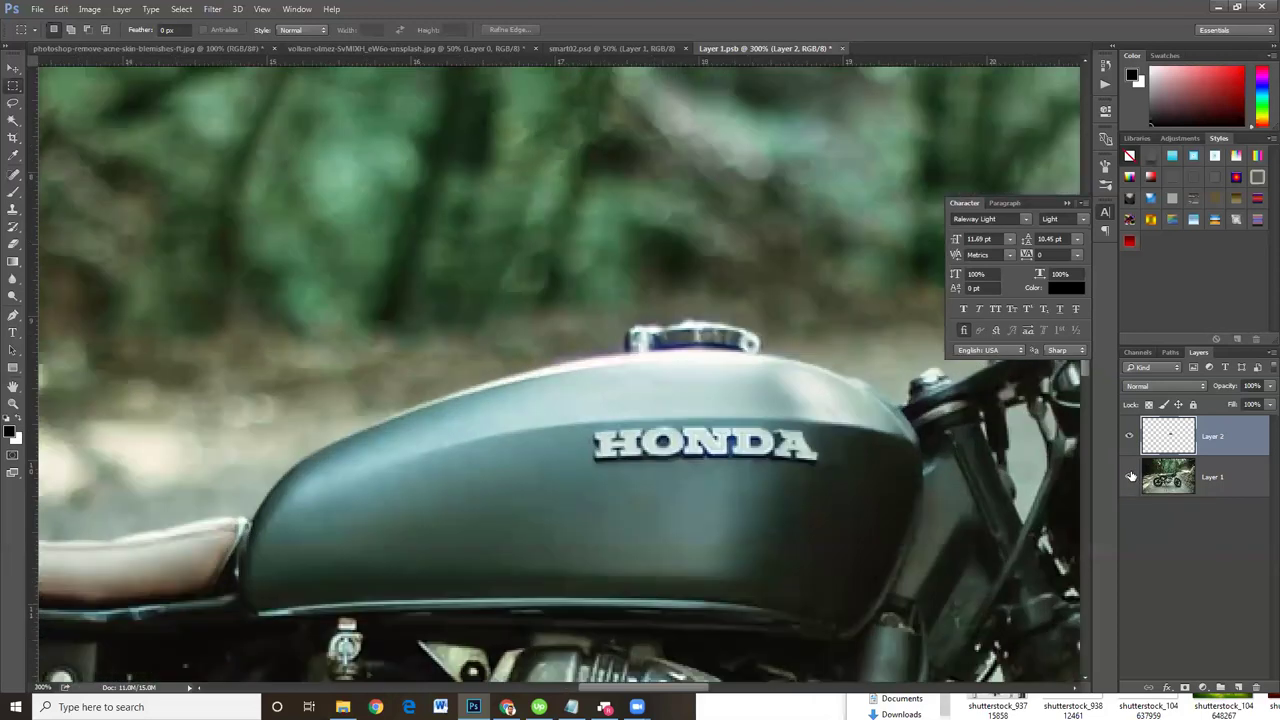
key("ctrl+minus")
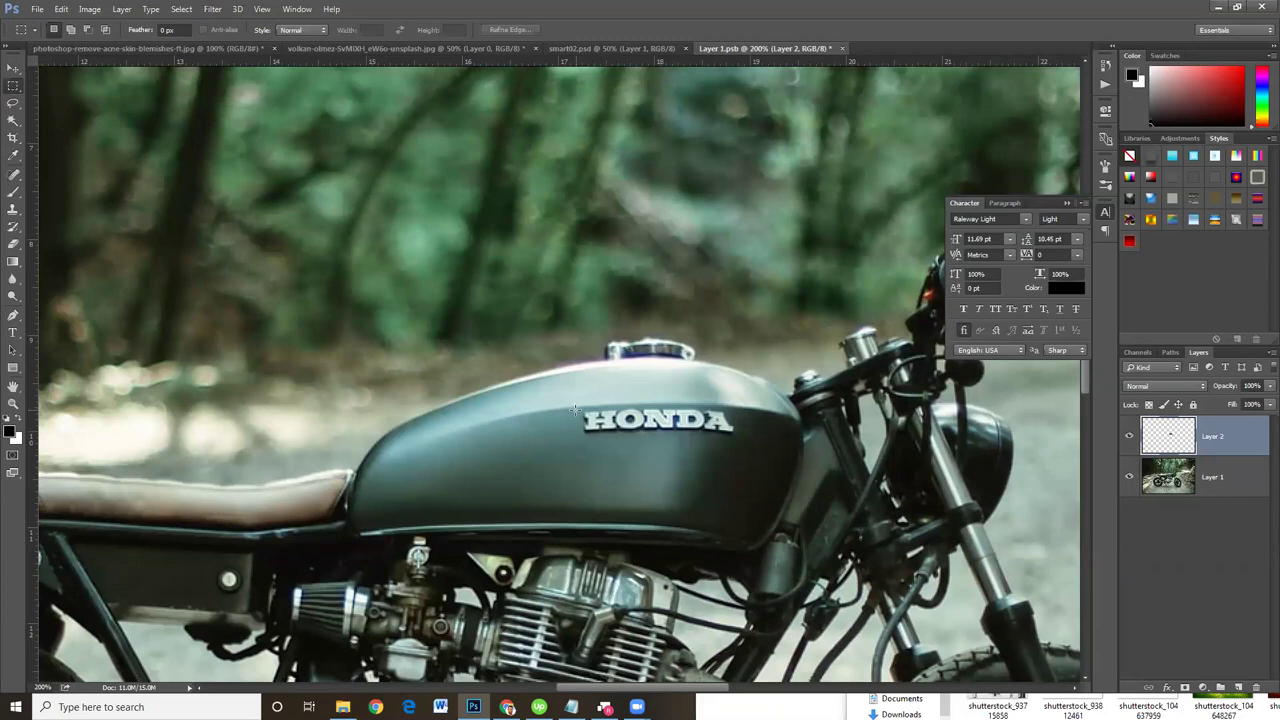
- Content-Aware Fill a tight selection over the HONDA lettering, then deselect
mouse_move(575, 410)
left_mouse_down()
mouse_move(744, 438)
mouse_move(717, 433)
left_mouse_up()
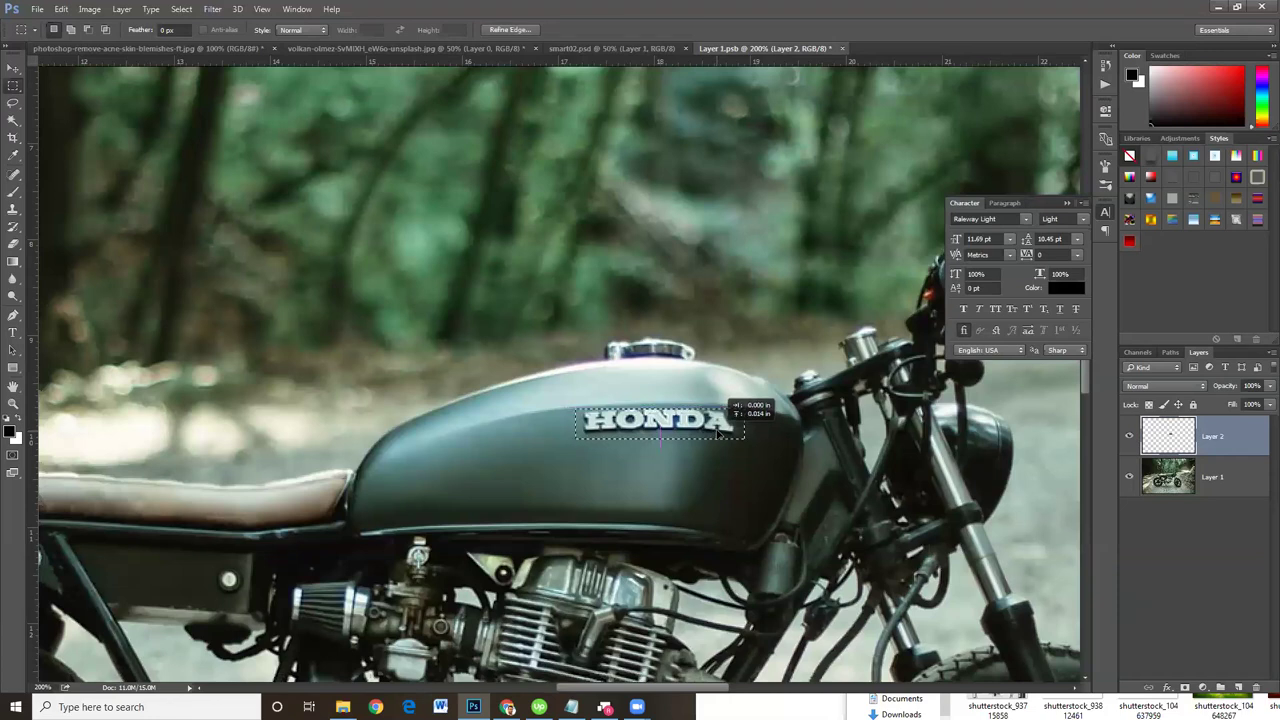
left_click_drag(717, 433, 720, 433)
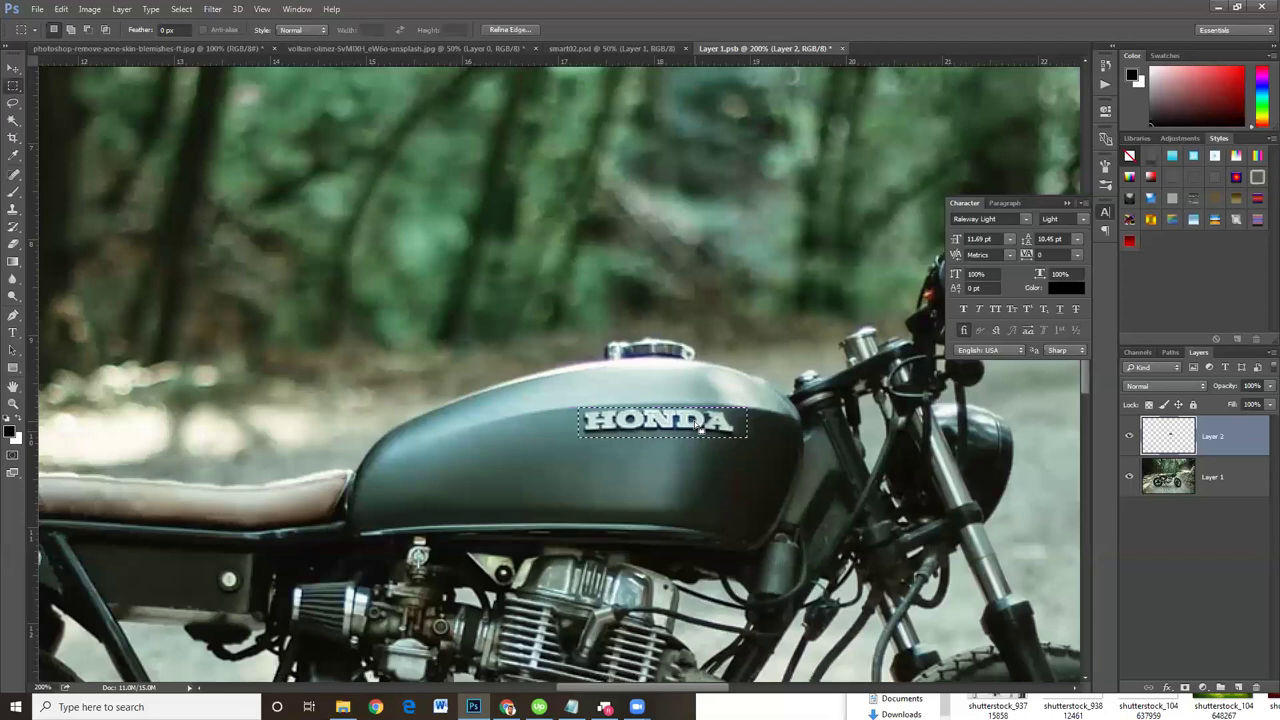
right_click(700, 425)
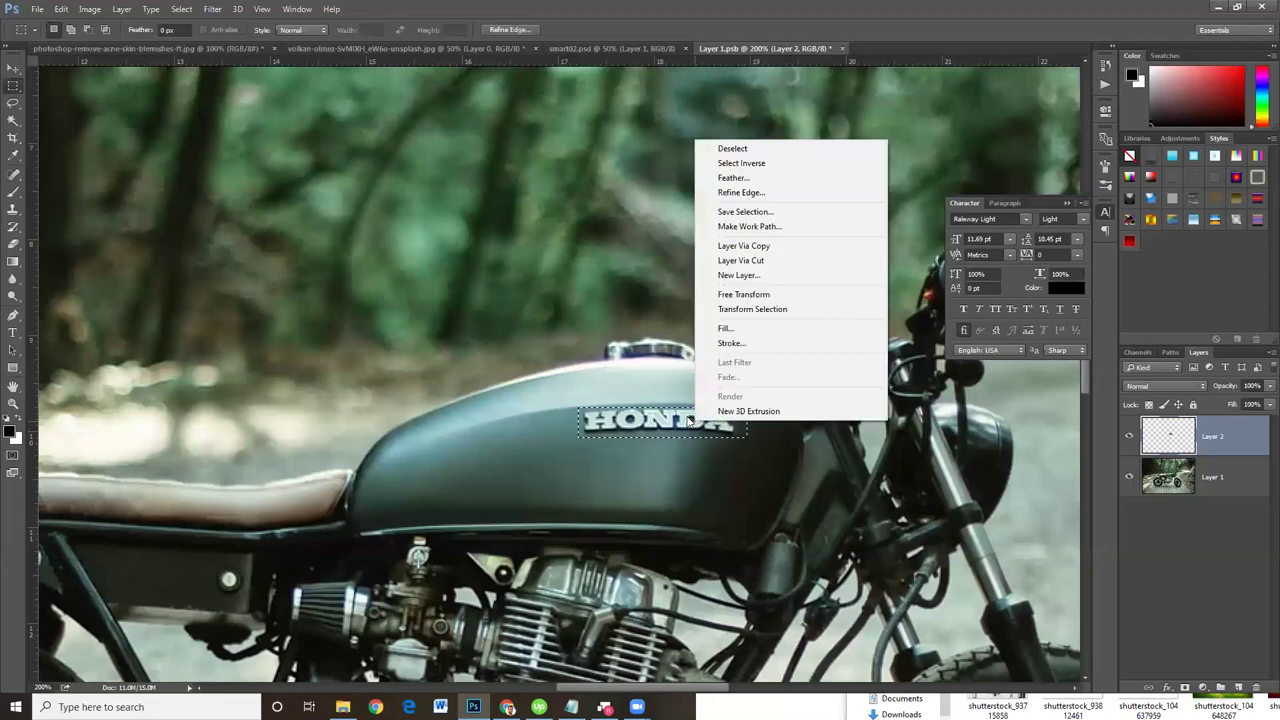
left_click(622, 425)
right_click(622, 425)
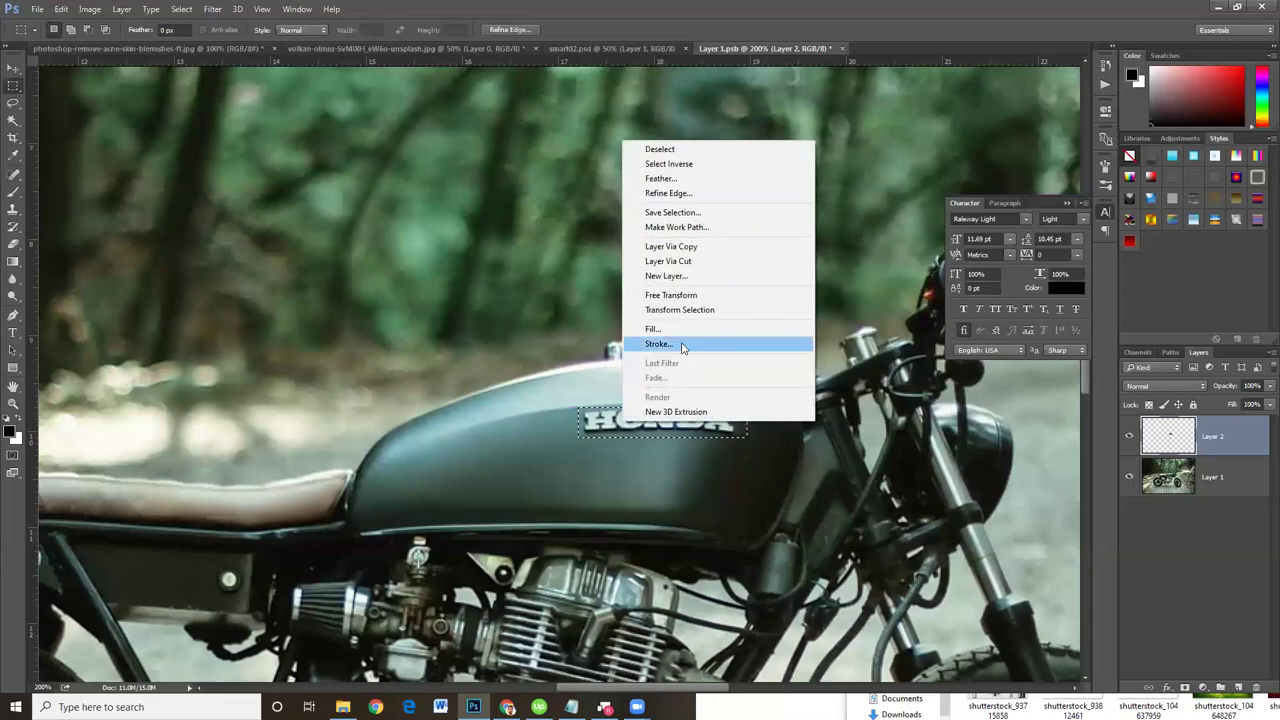
left_click(653, 330)
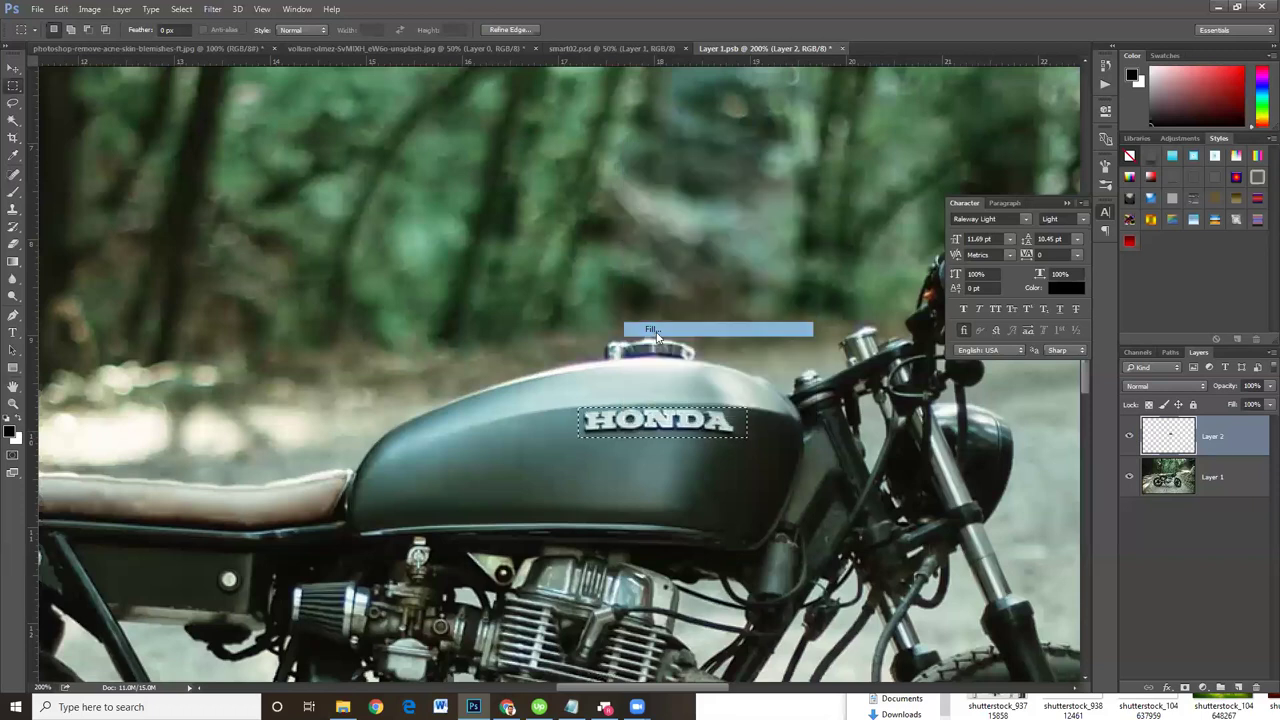
left_click_drag(690, 192, 900, 193)
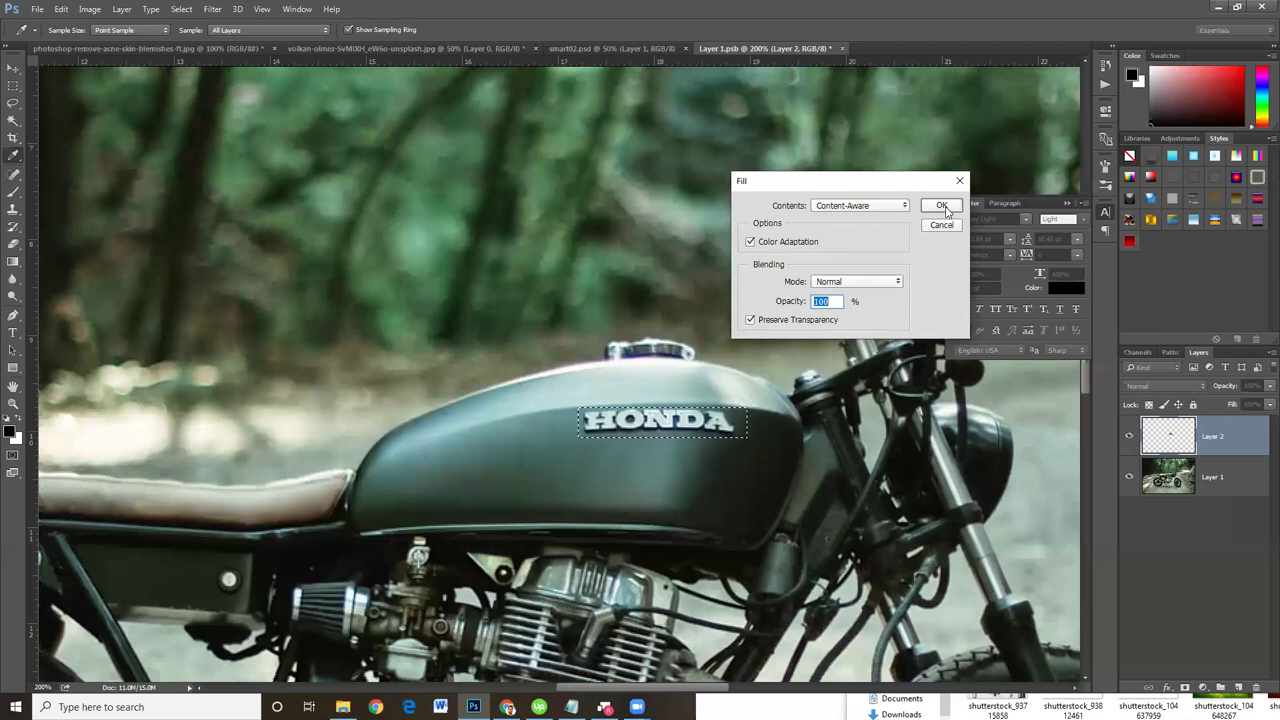
left_click(942, 206)
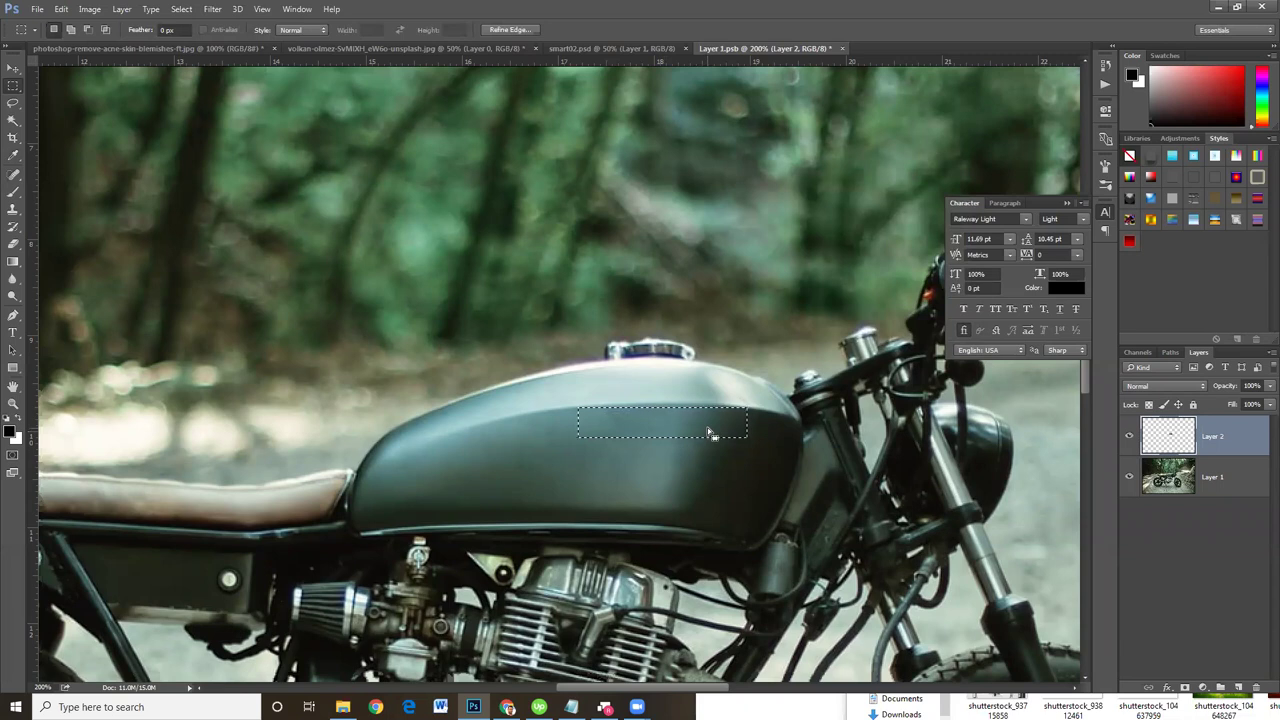
left_click(780, 427)
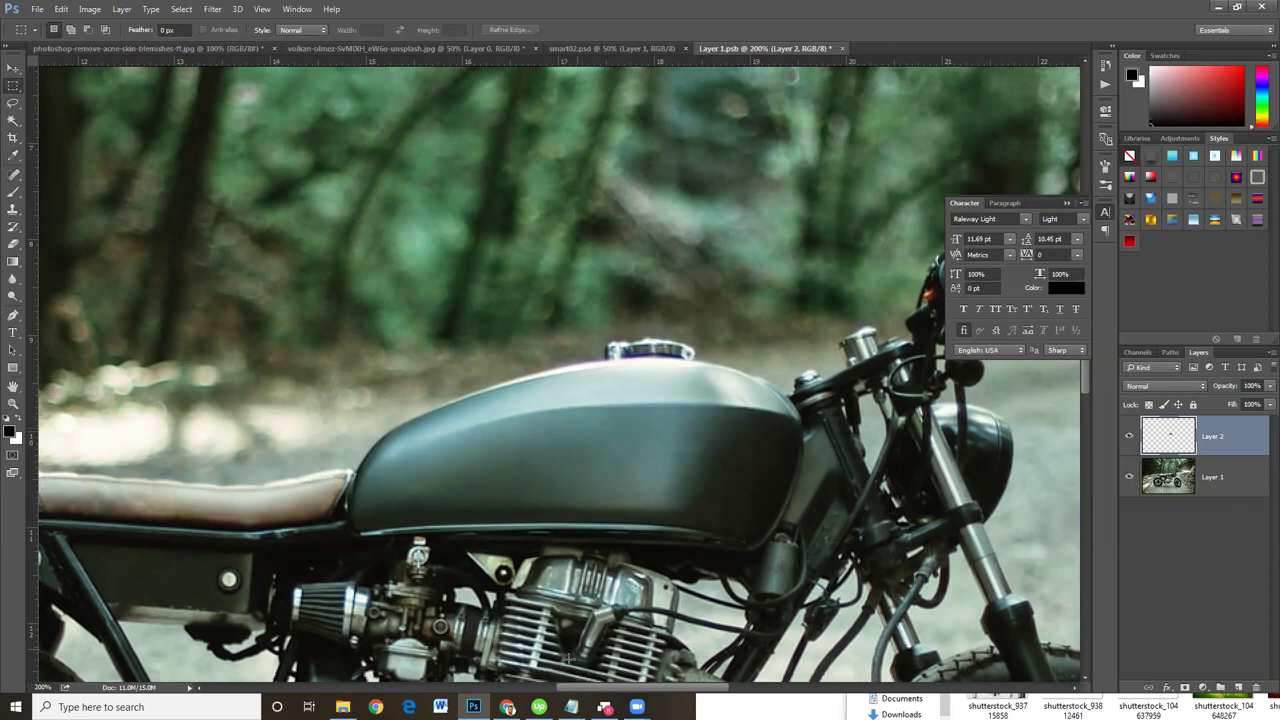
- Open google.com in a new Chrome tab and search for 'honda'
left_click(507, 707)
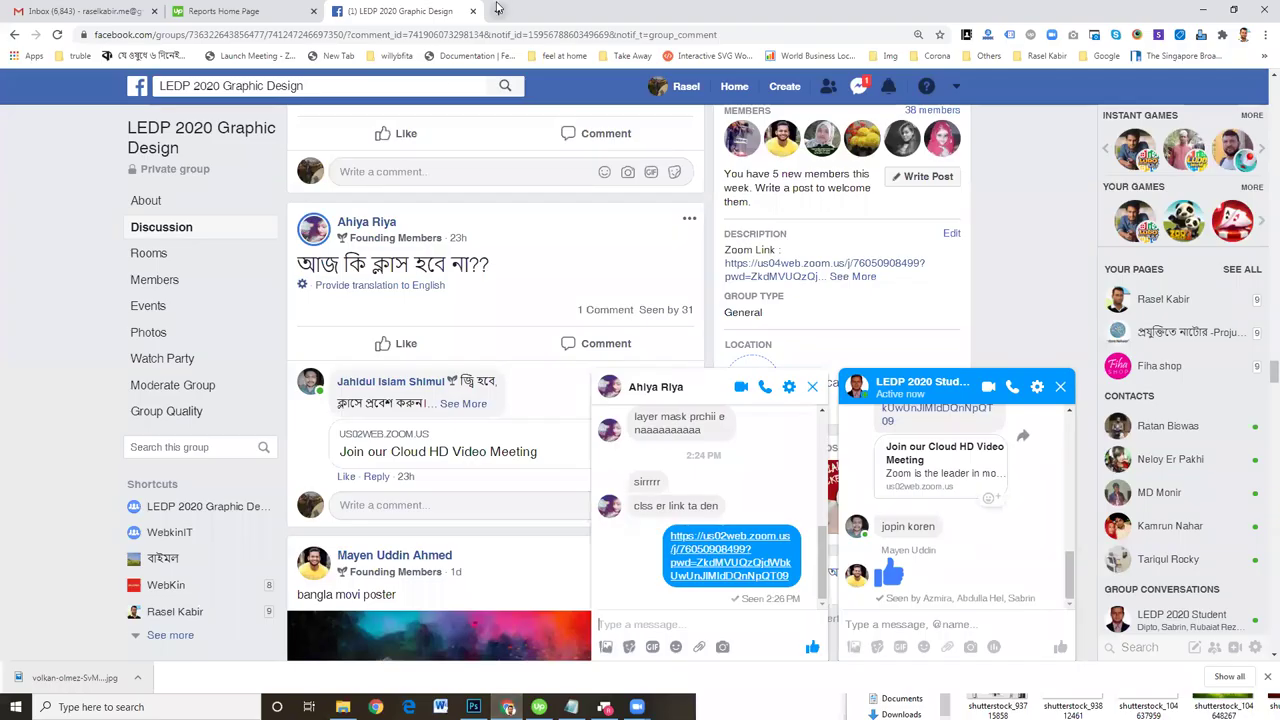
left_click(497, 10)
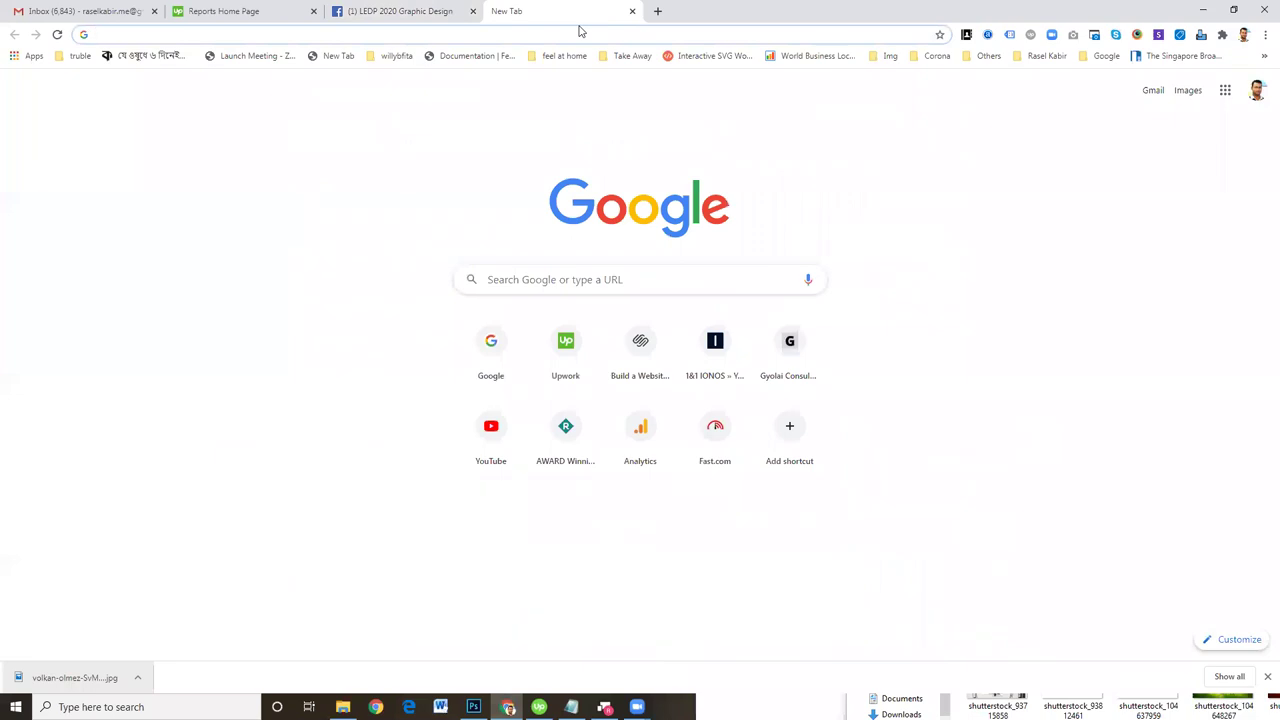
type("google.com")
key("Return")
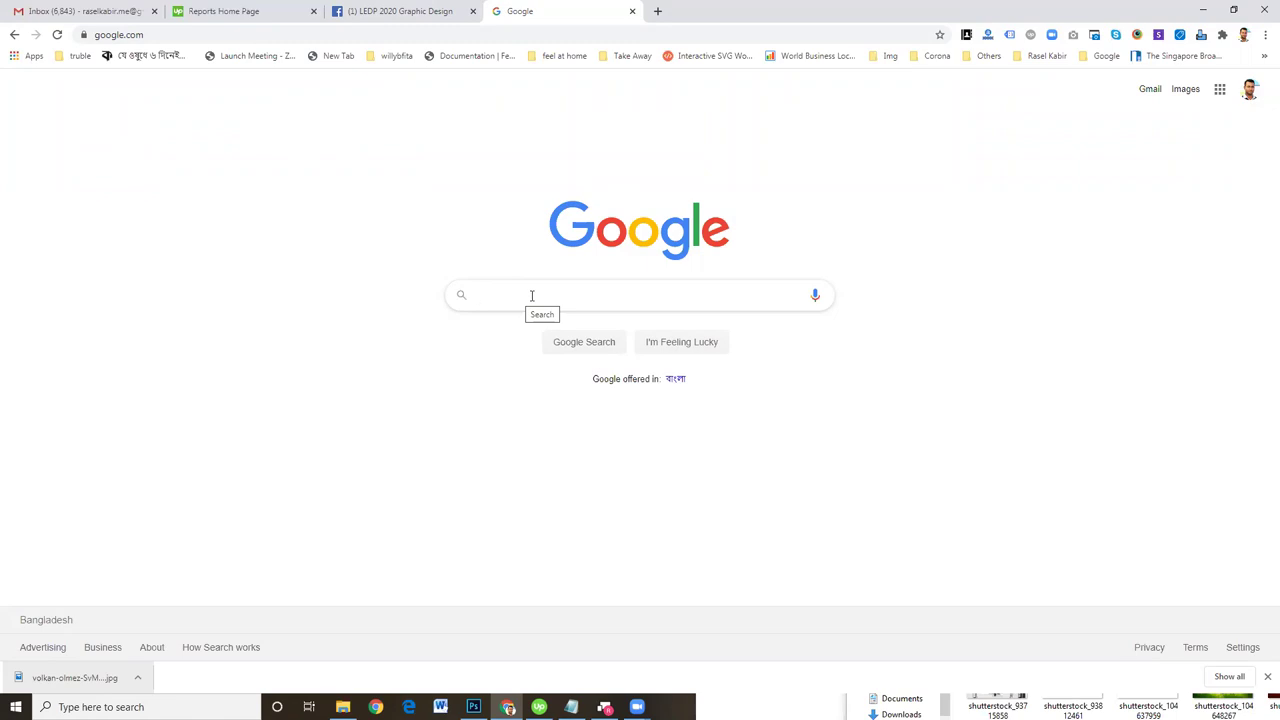
type("honda")
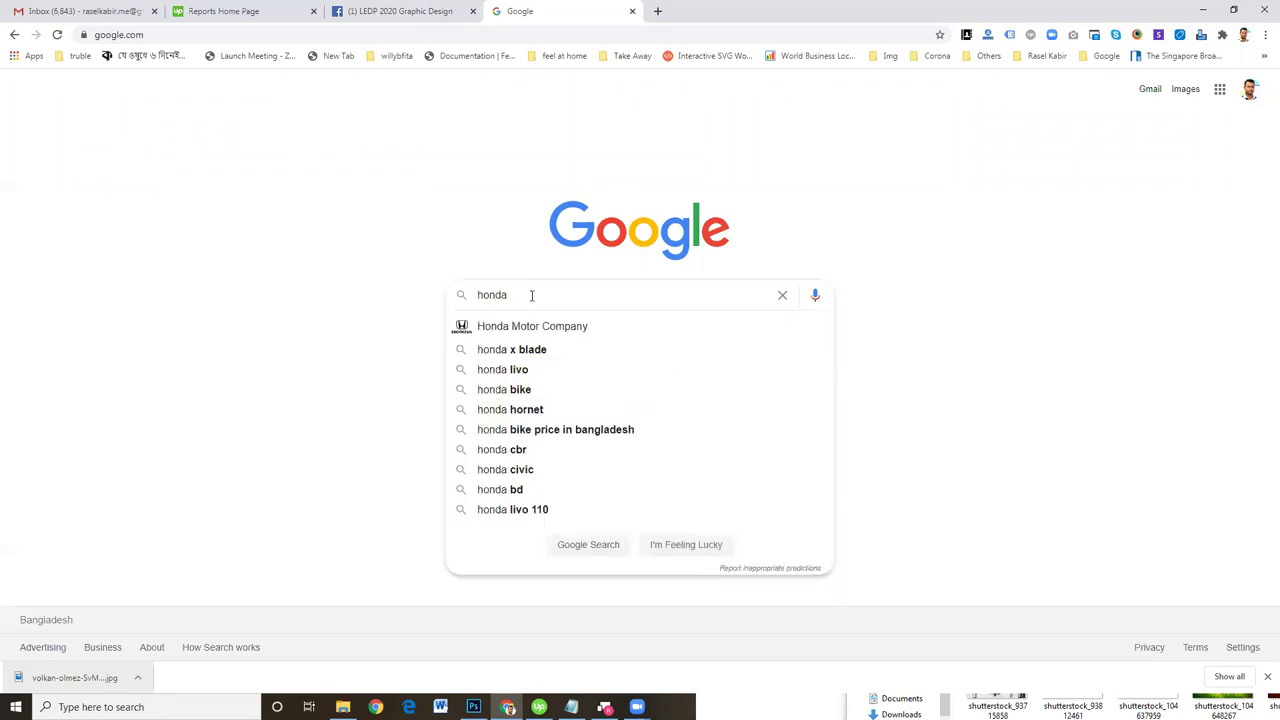
key("Return")
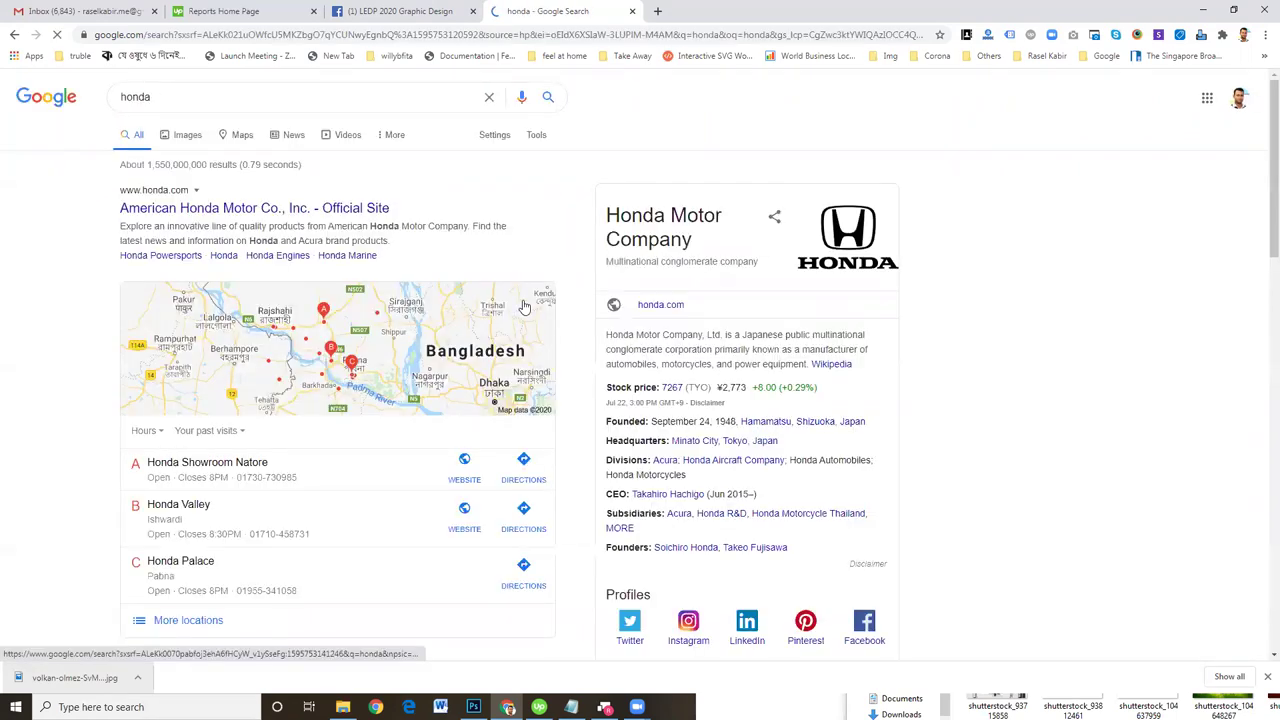
- Switch to image results, refine the search to 'honda logo' and scroll through them
left_click(186, 138)
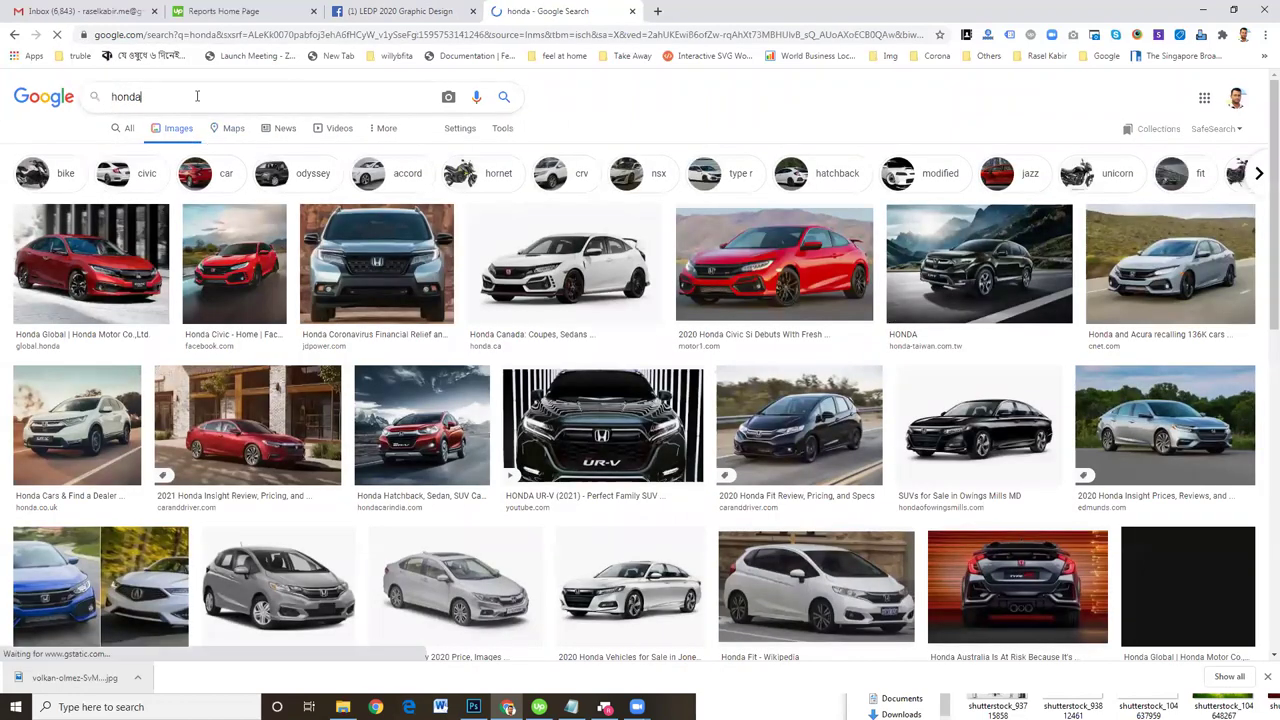
type("logo")
key("Return")
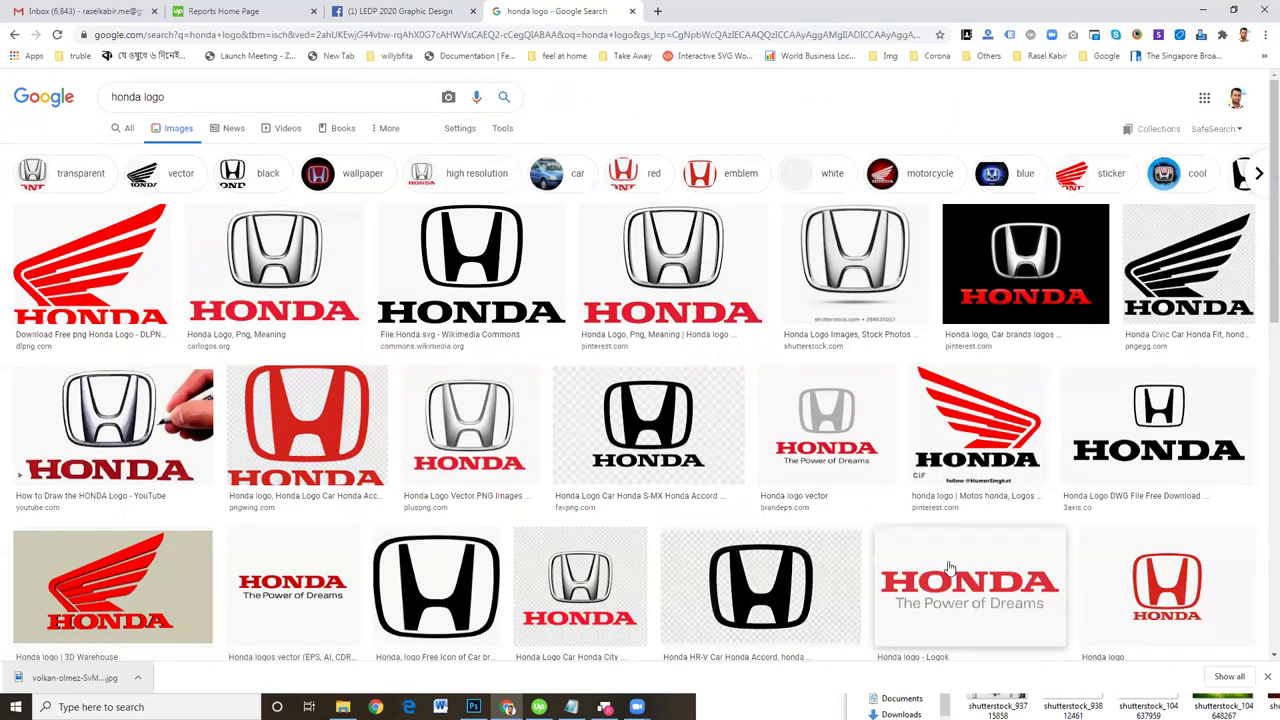
scroll(950, 567, "down", 1)
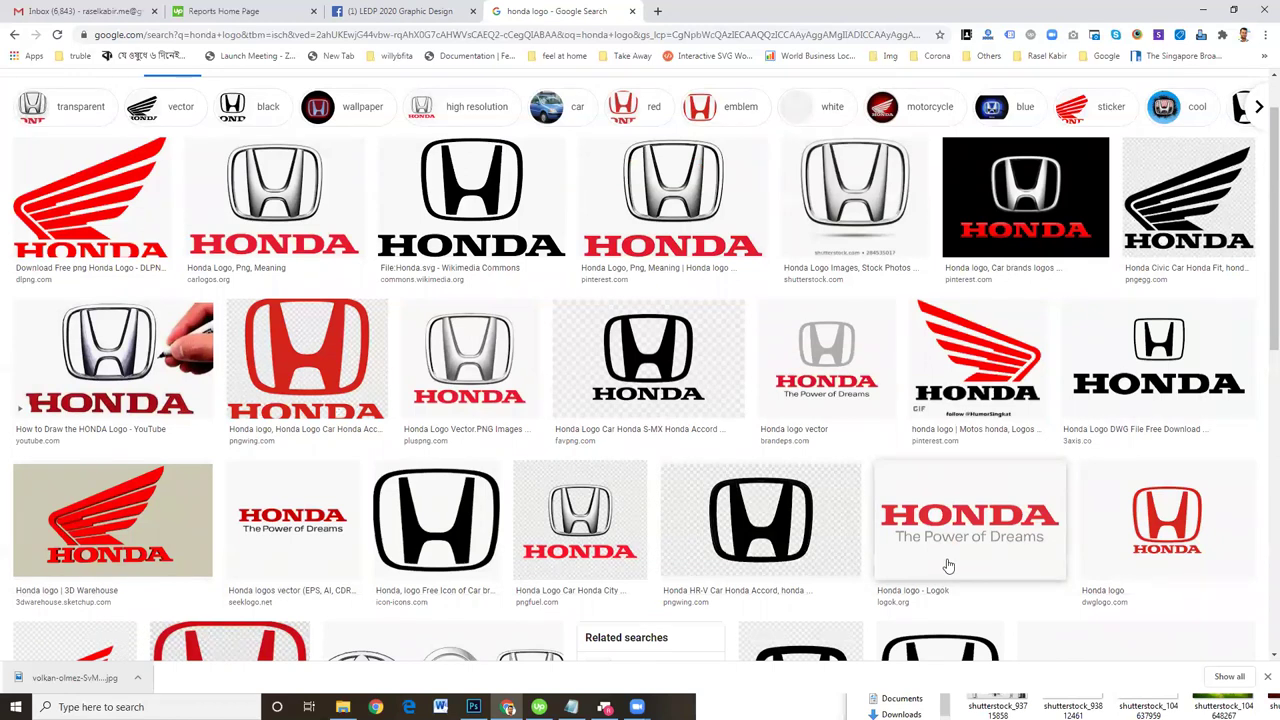
scroll(553, 463, "down", 2)
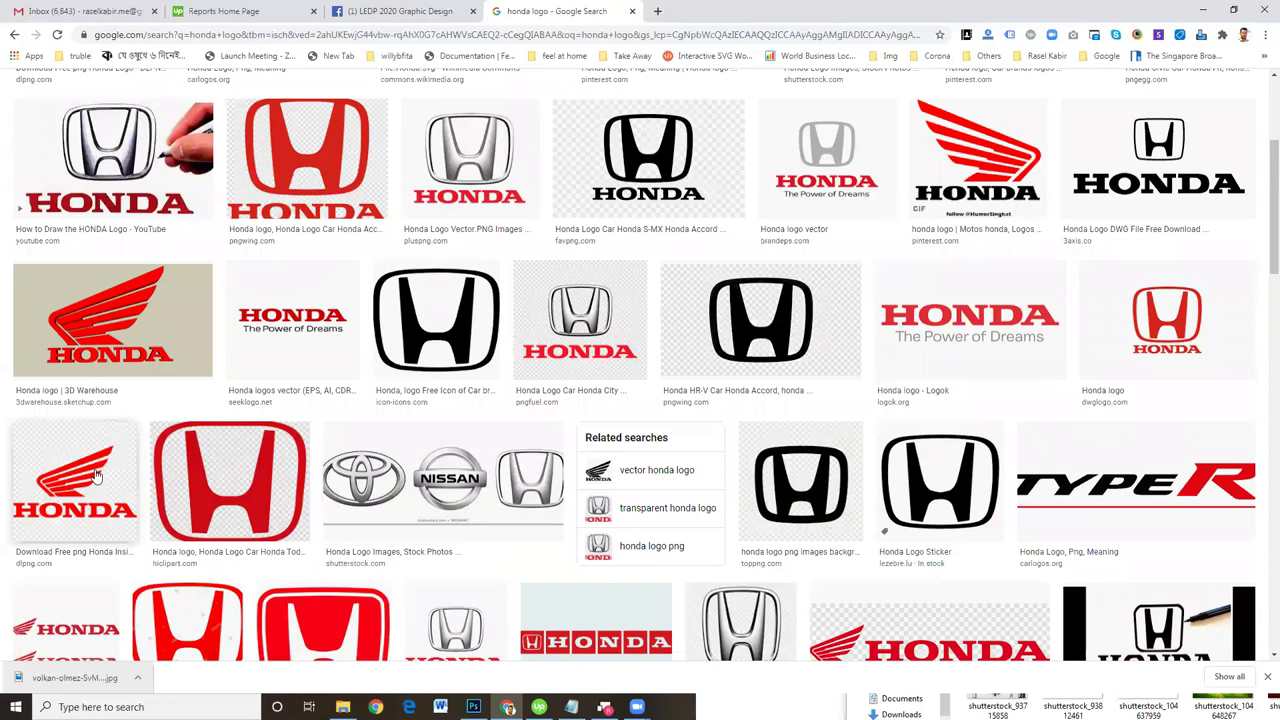
scroll(610, 452, "up", 1)
scroll(615, 449, "up", 2)
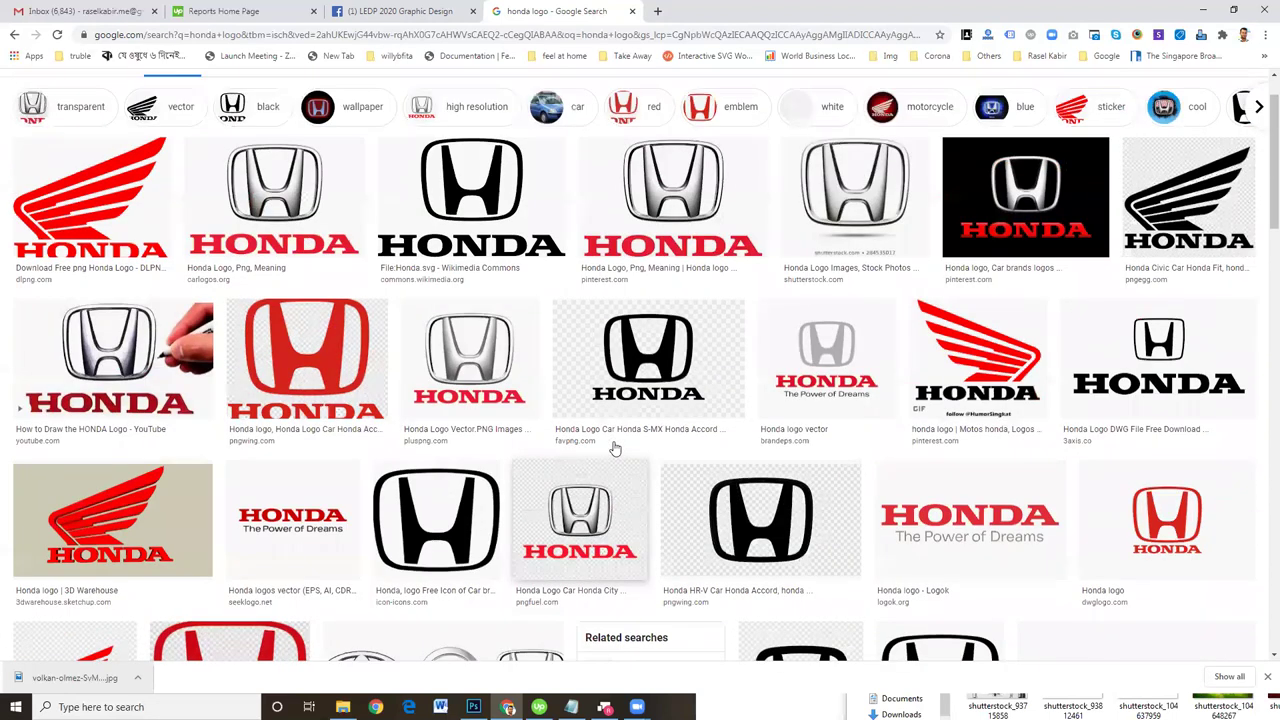
scroll(613, 449, "up", 1)
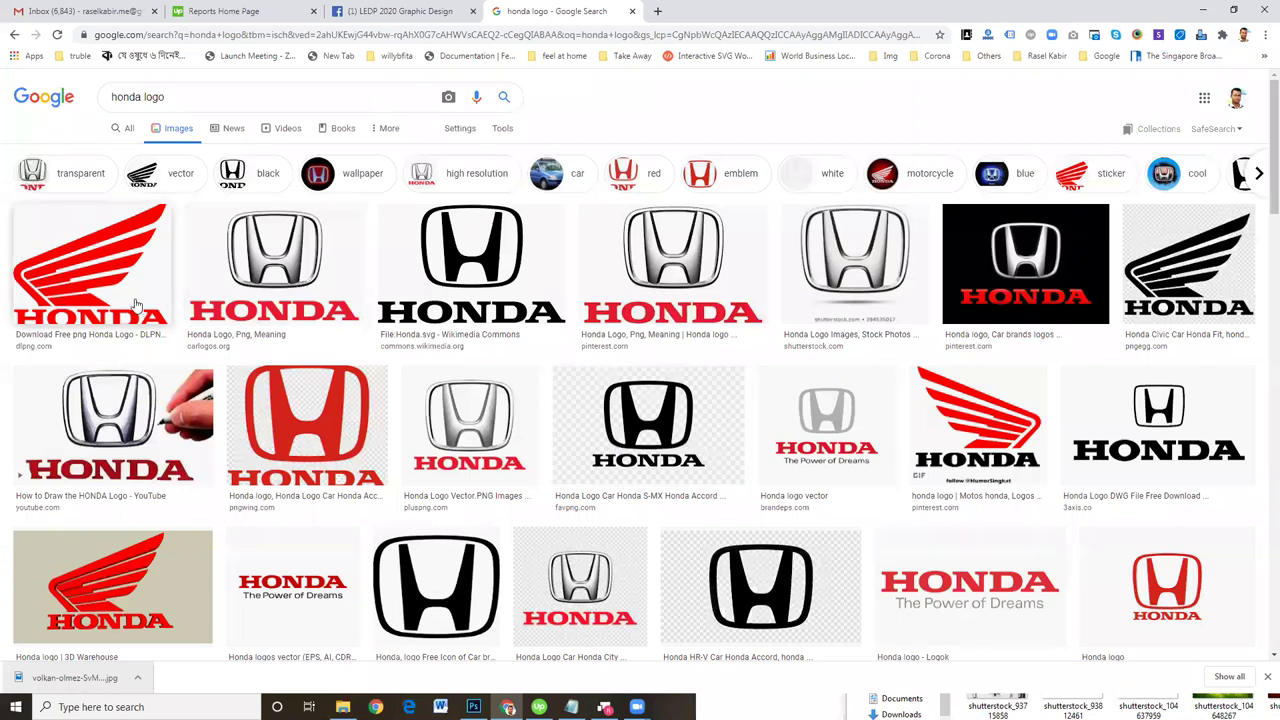
- Download the red Honda H logo PNG by loading its image address in a new tab
left_click(338, 463)
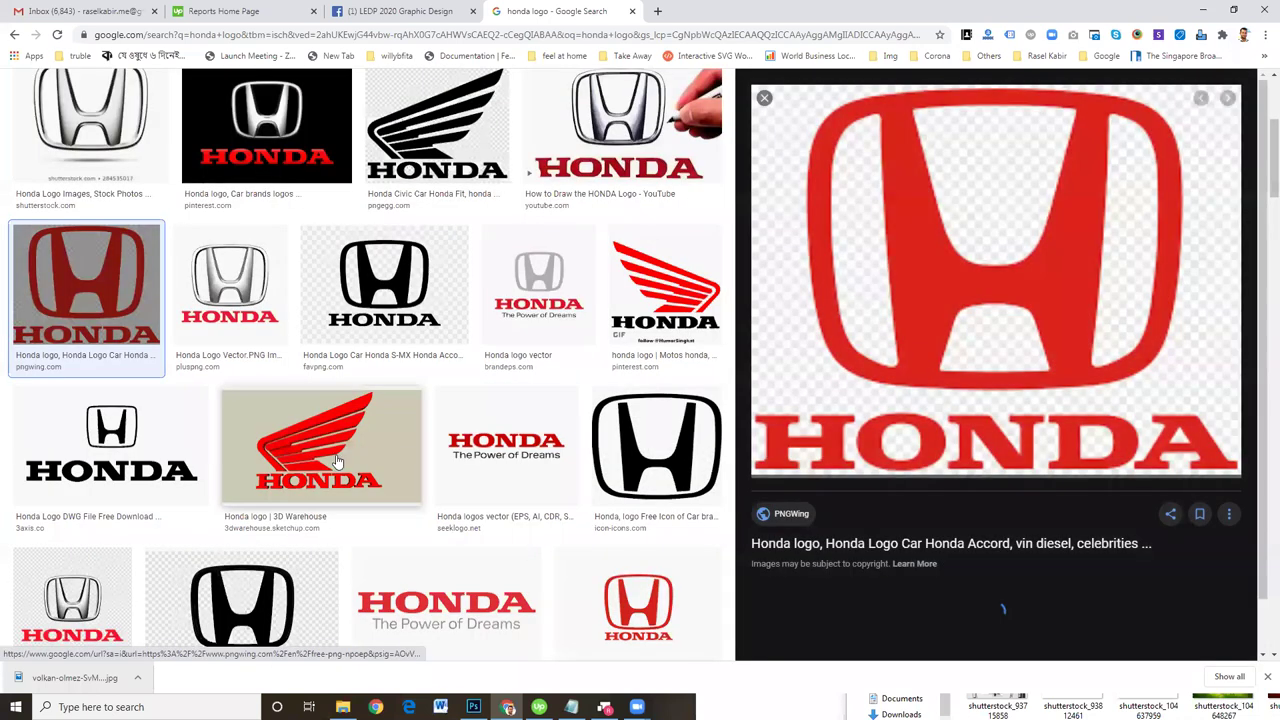
right_click(1029, 247)
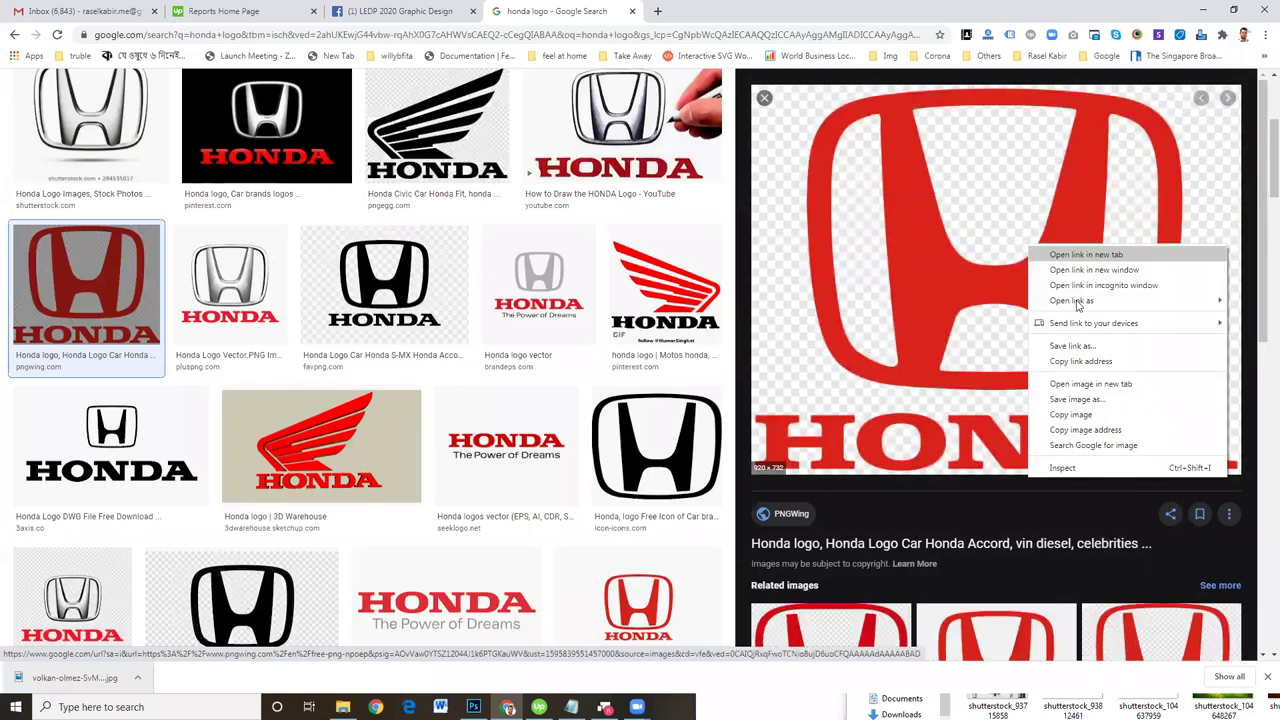
left_click(1107, 432)
left_click(657, 11)
right_click(663, 34)
left_click(765, 138)
right_click(683, 294)
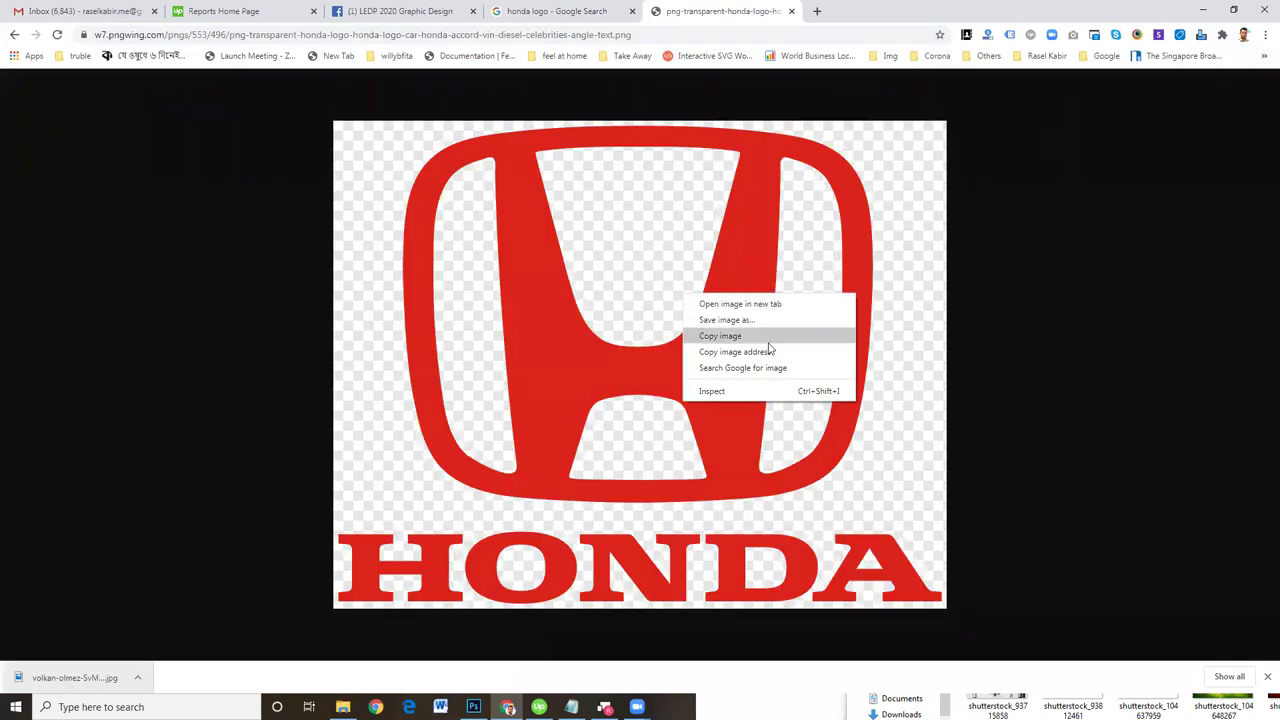
left_click(755, 319)
left_click(658, 442)
- Open the downloaded H logo PNG as a new Photoshop document
left_click_drag(135, 651, 1115, 30)
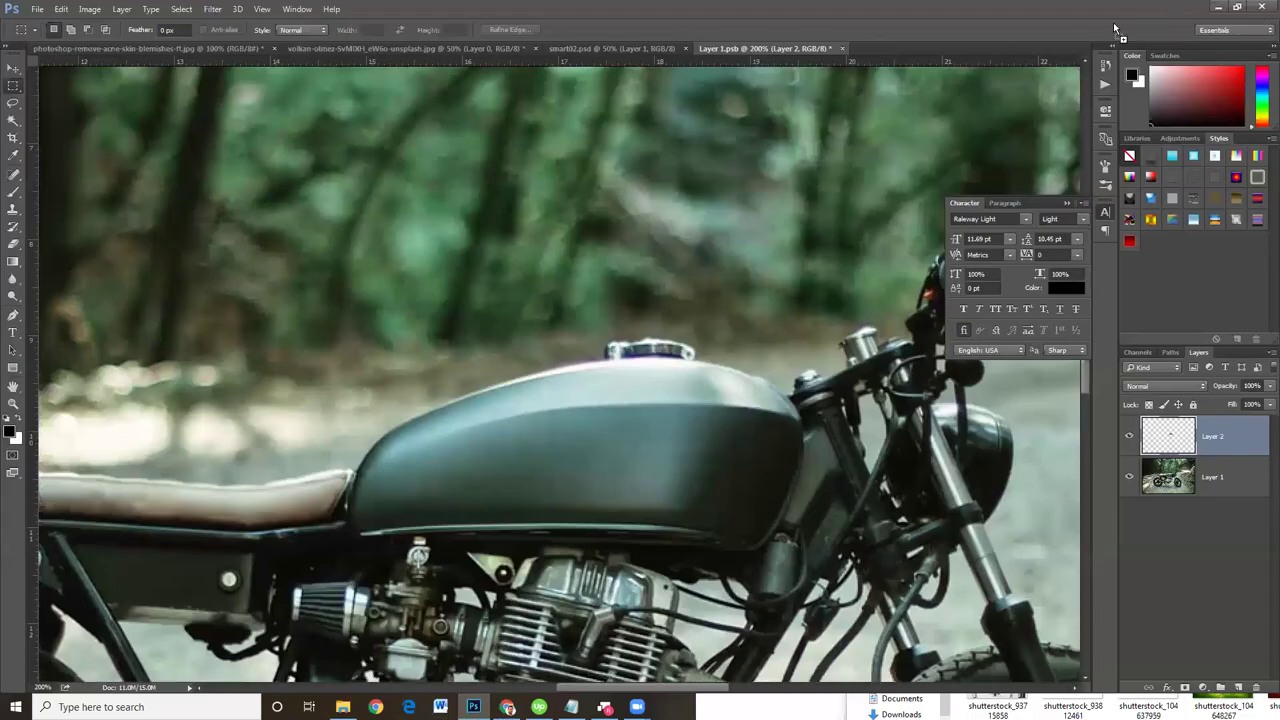
left_click_drag(1073, 29, 1073, 28)
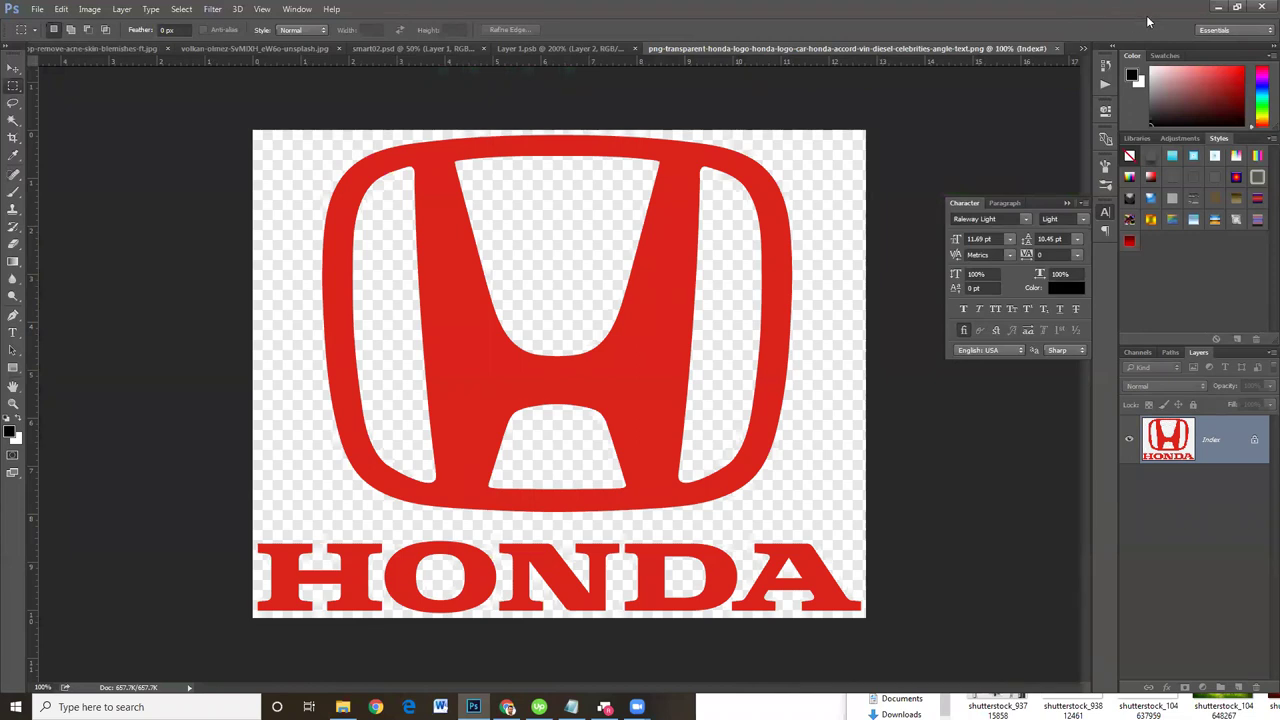
left_click(1218, 7)
- Load the winged Honda logo from its image address and save it as 6440203_preview
left_click(558, 10)
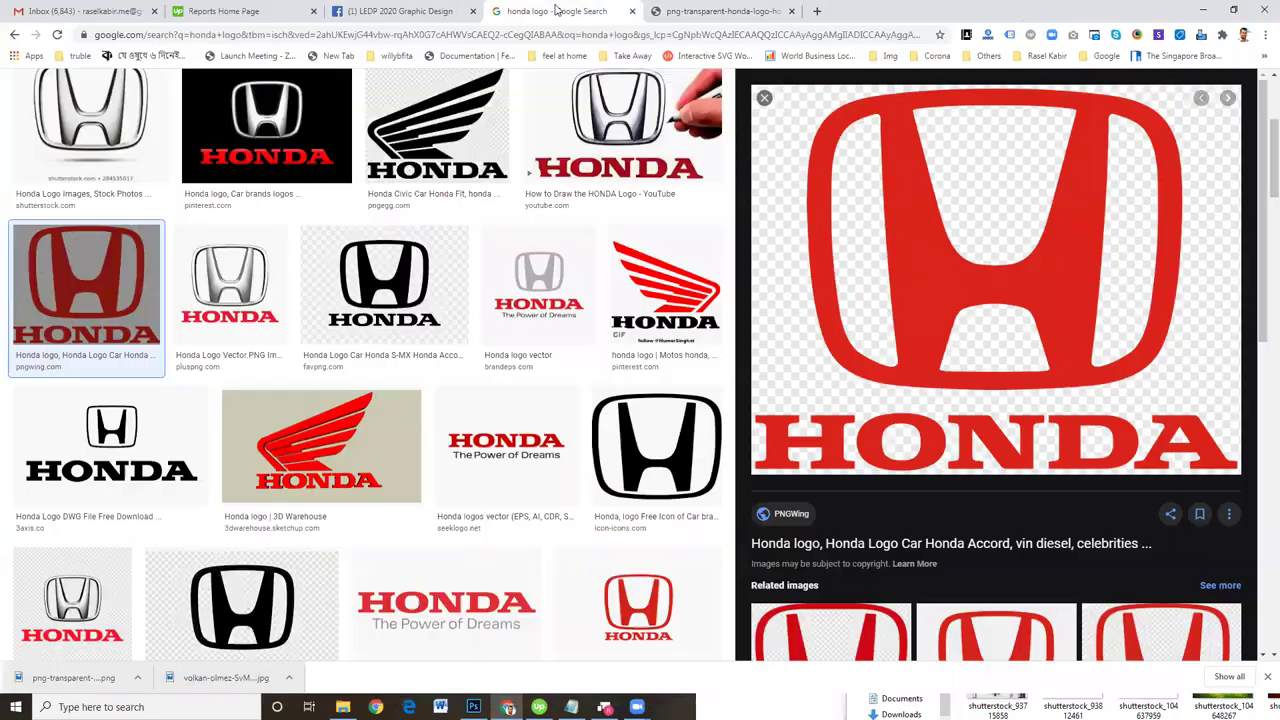
scroll(597, 265, "up", 2)
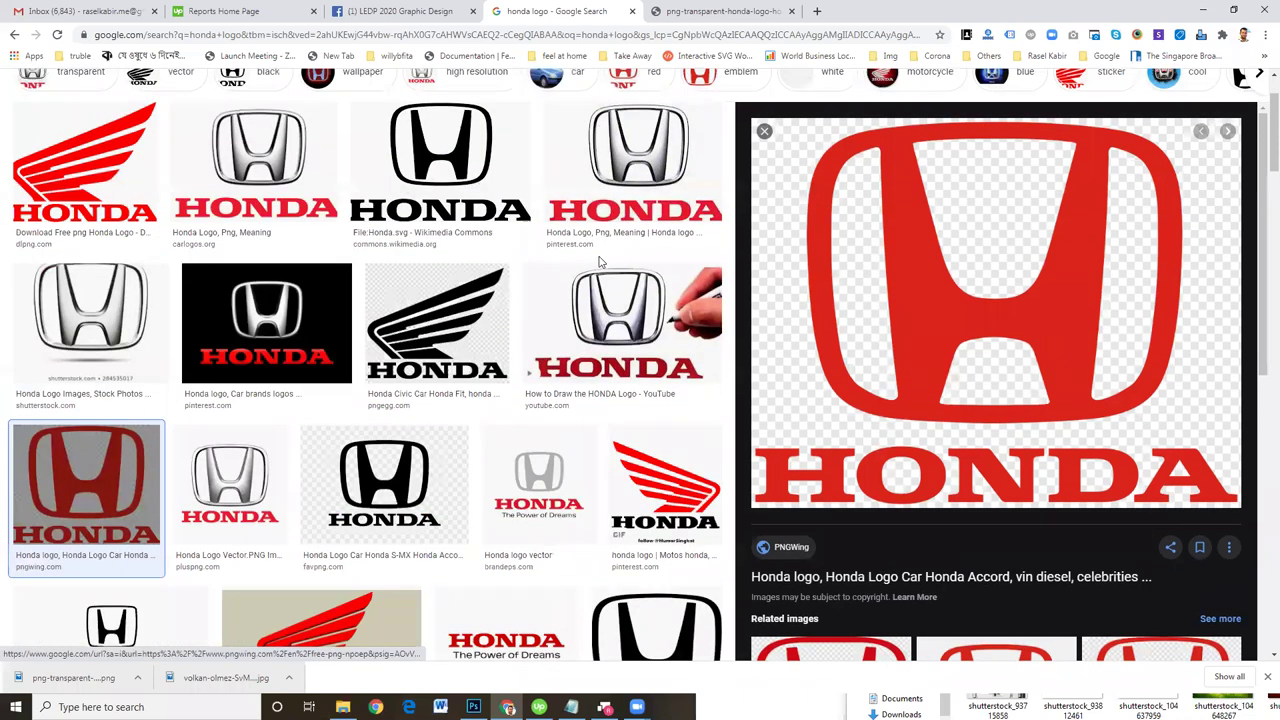
scroll(600, 262, "up", 1)
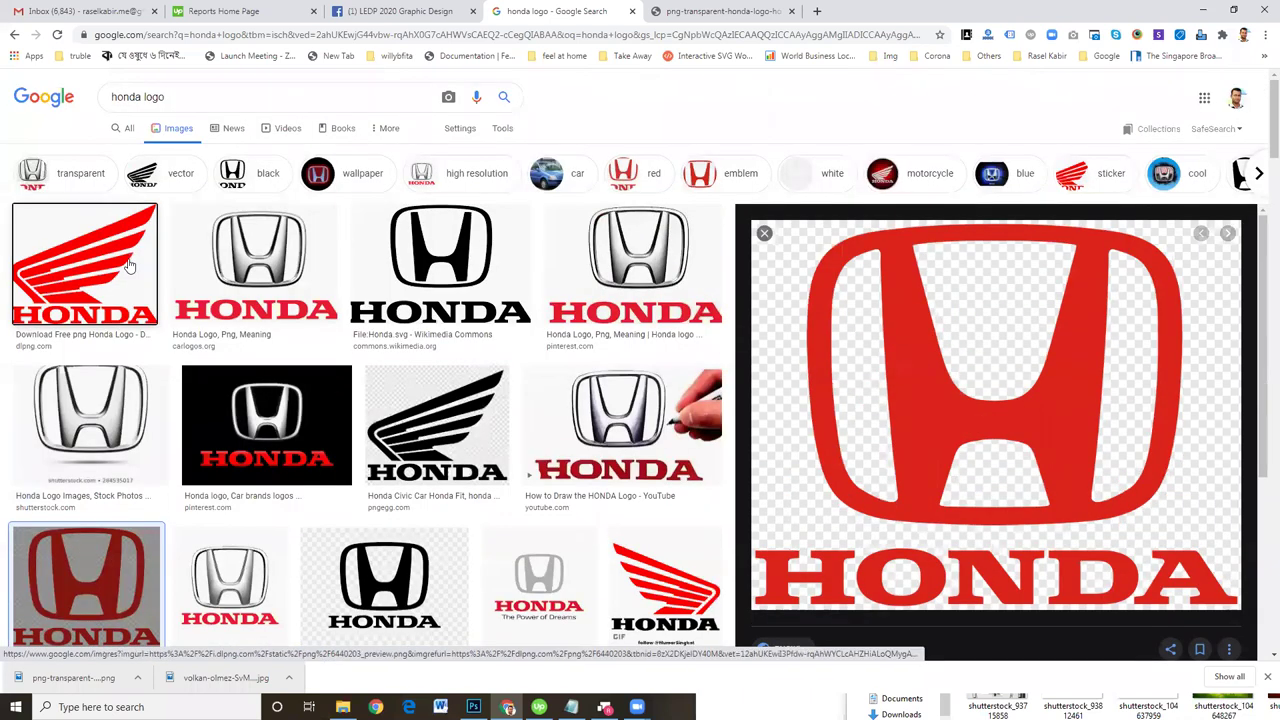
left_click(120, 260)
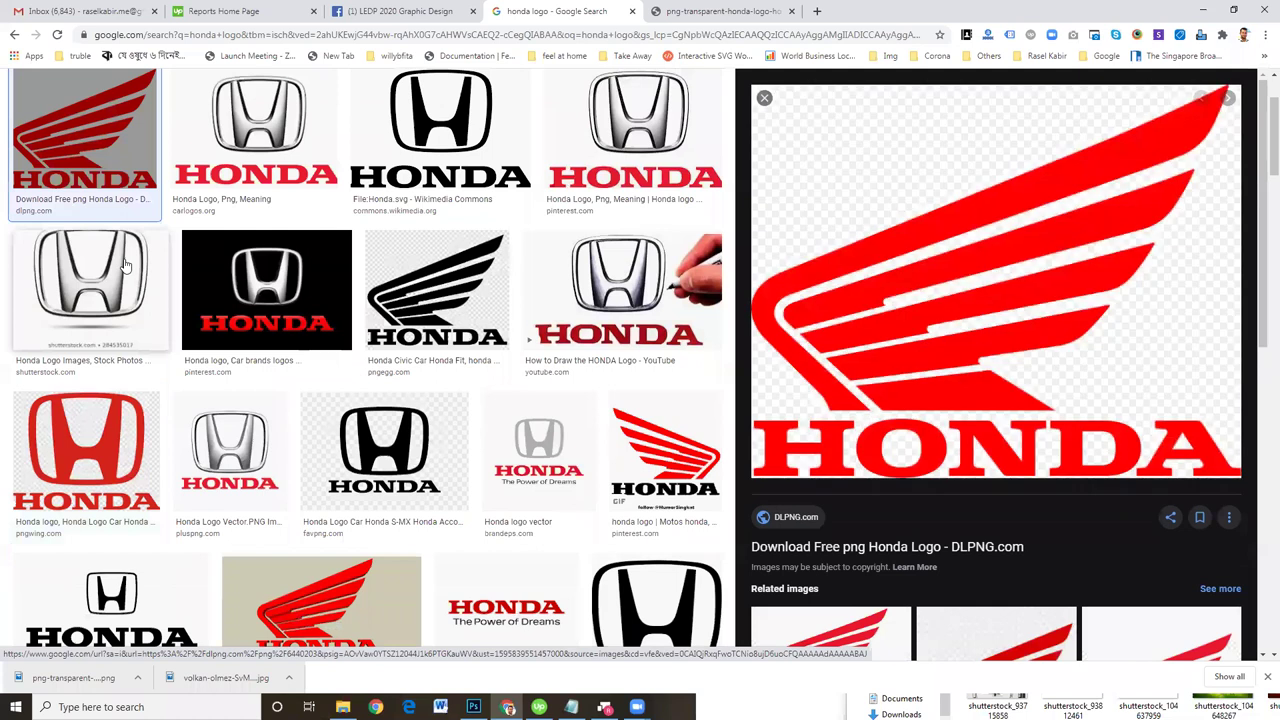
right_click(953, 386)
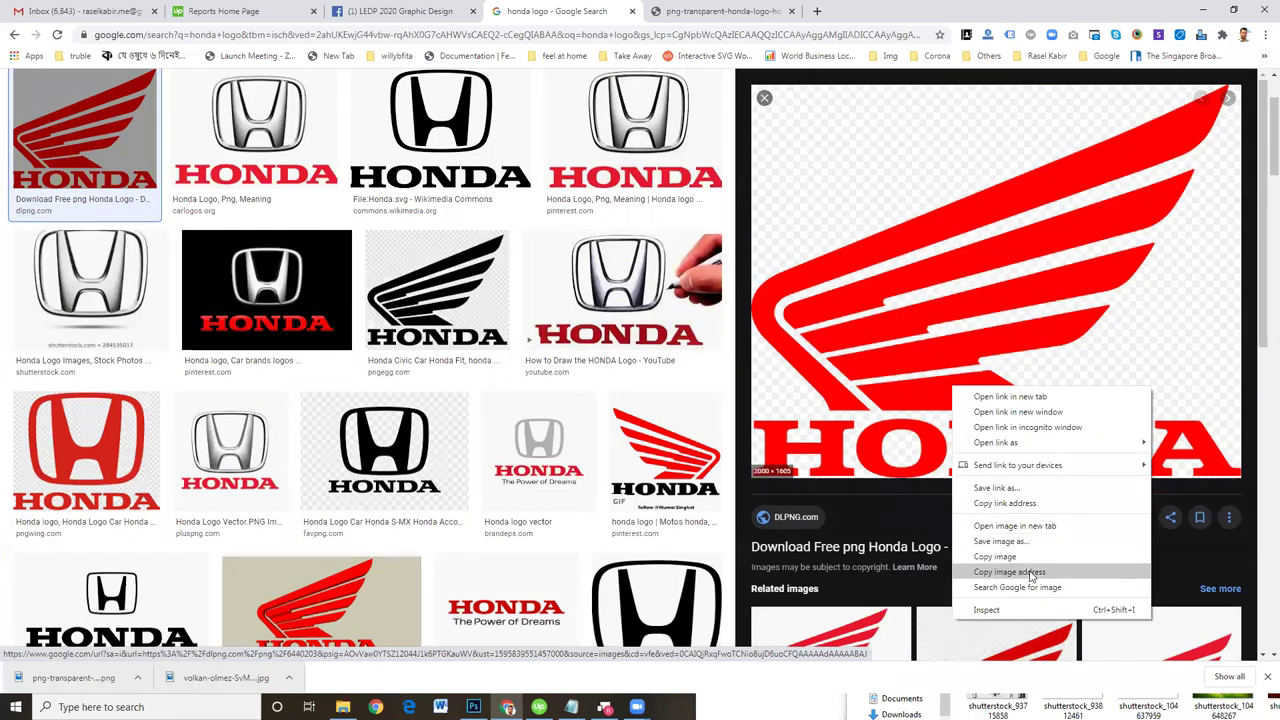
left_click(697, 11)
left_click(677, 37)
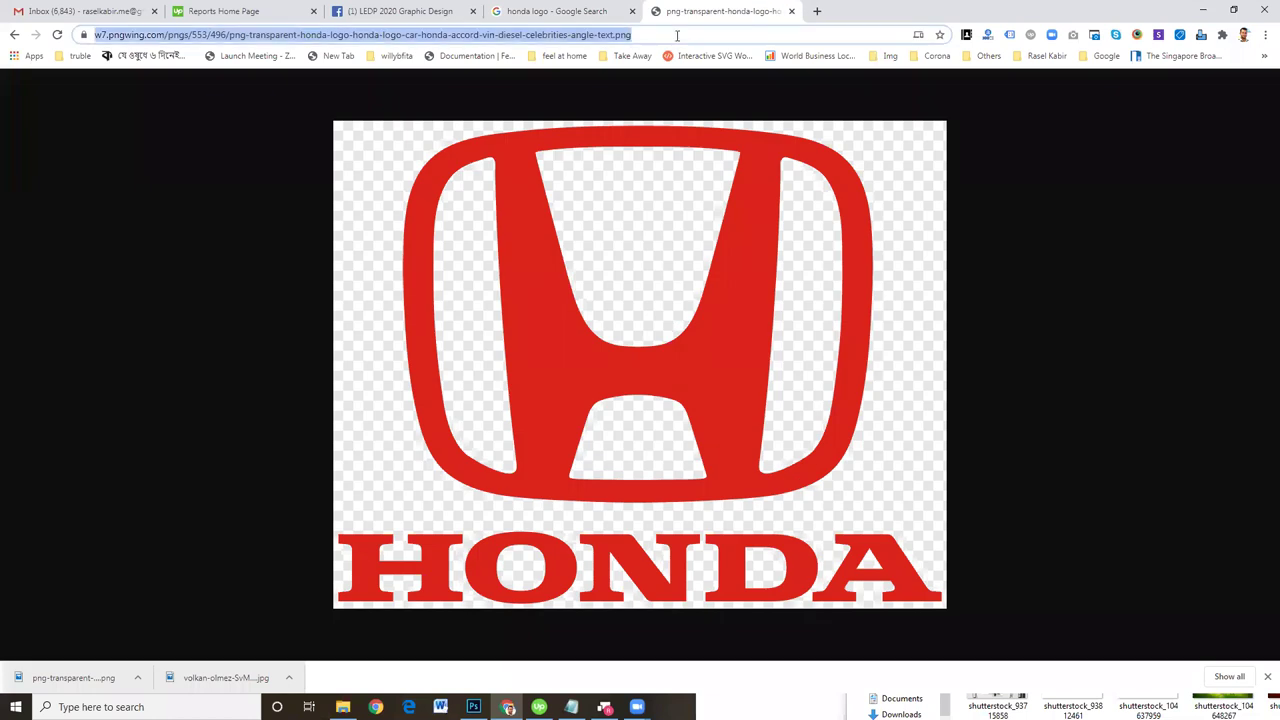
right_click(677, 37)
left_click(806, 161)
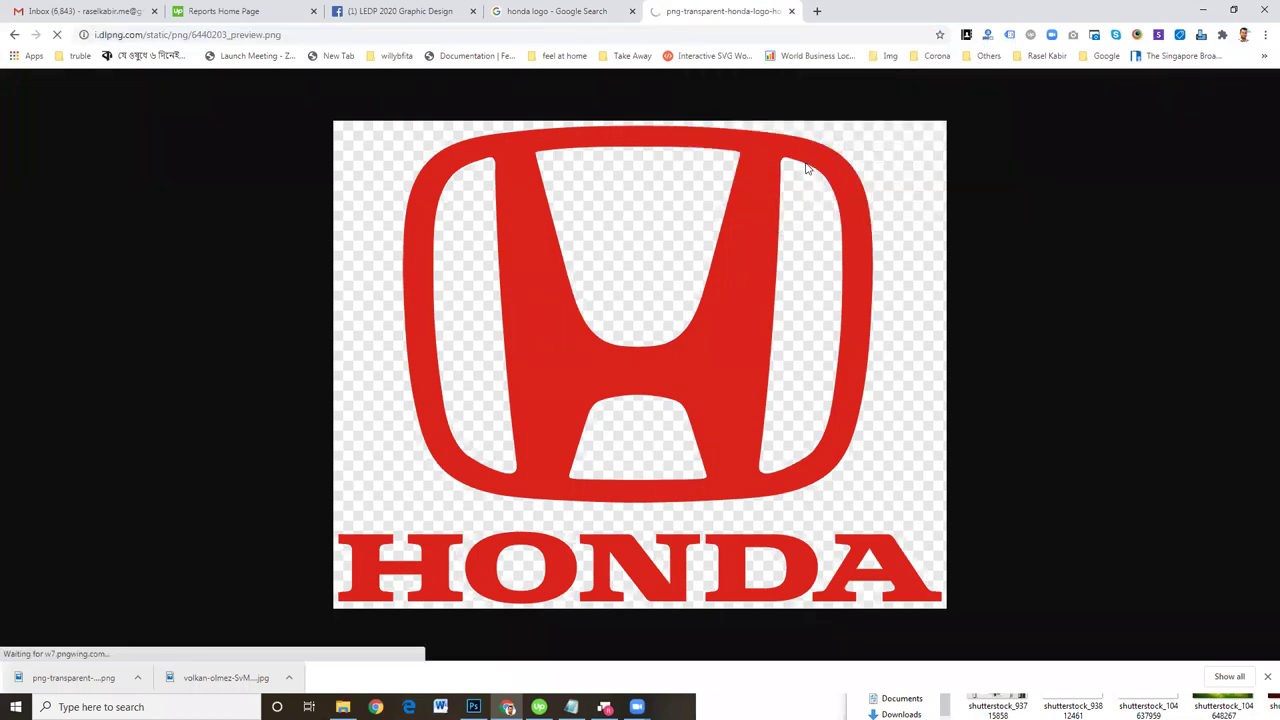
right_click(716, 284)
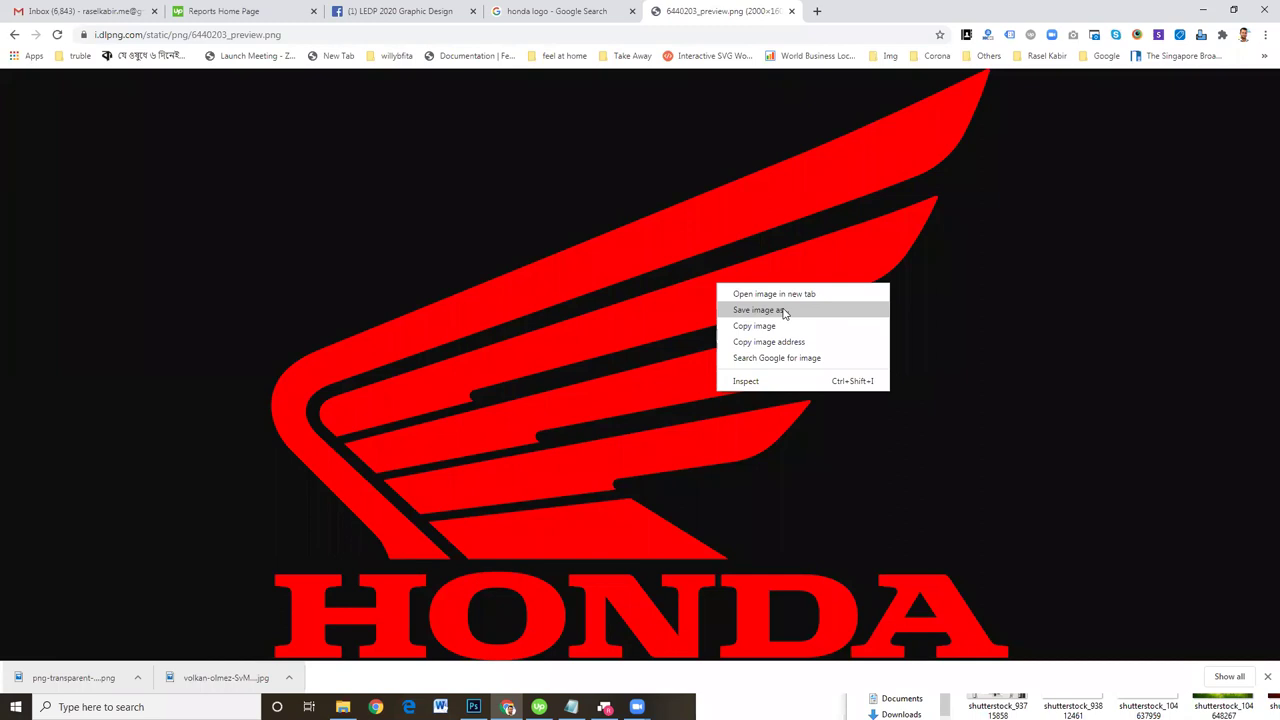
left_click(785, 313)
left_click(659, 443)
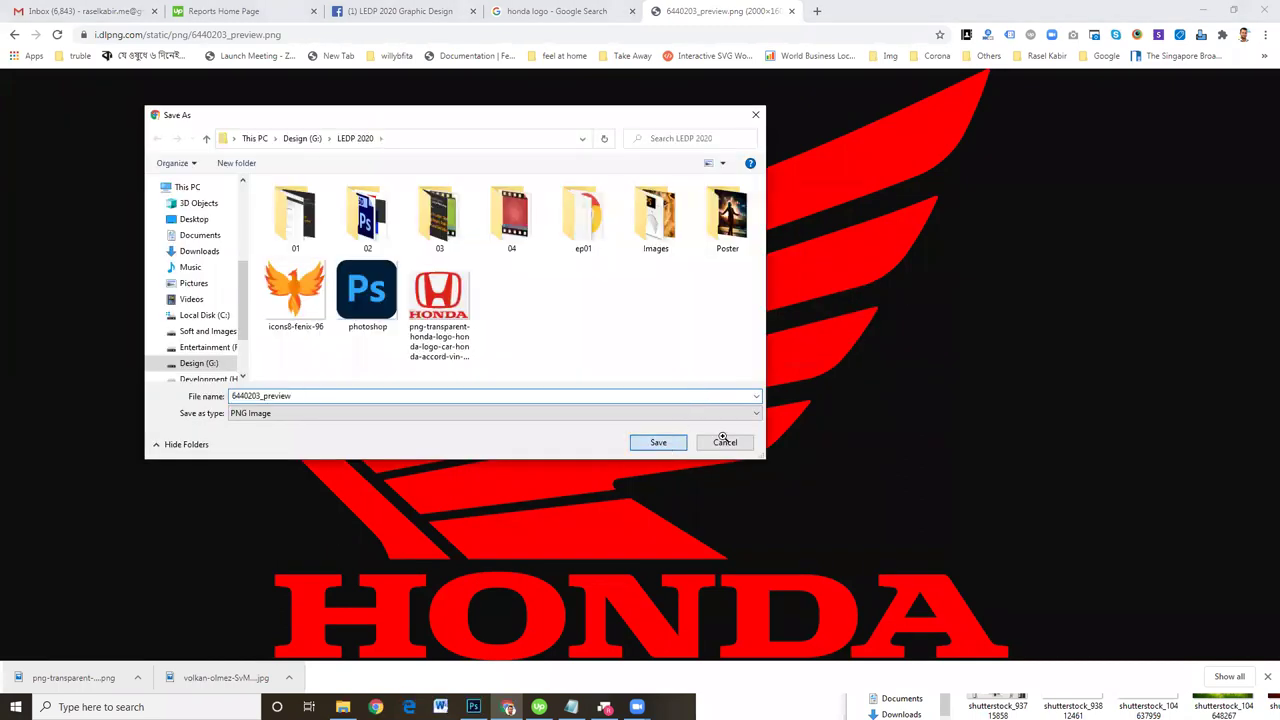
- Open 6440203_preview.png in Photoshop, marquee its HONDA lettering, and return to Layer 1.psb
mouse_move(60, 677)
left_mouse_down()
mouse_move(433, 712)
mouse_move(963, 31)
left_mouse_up()
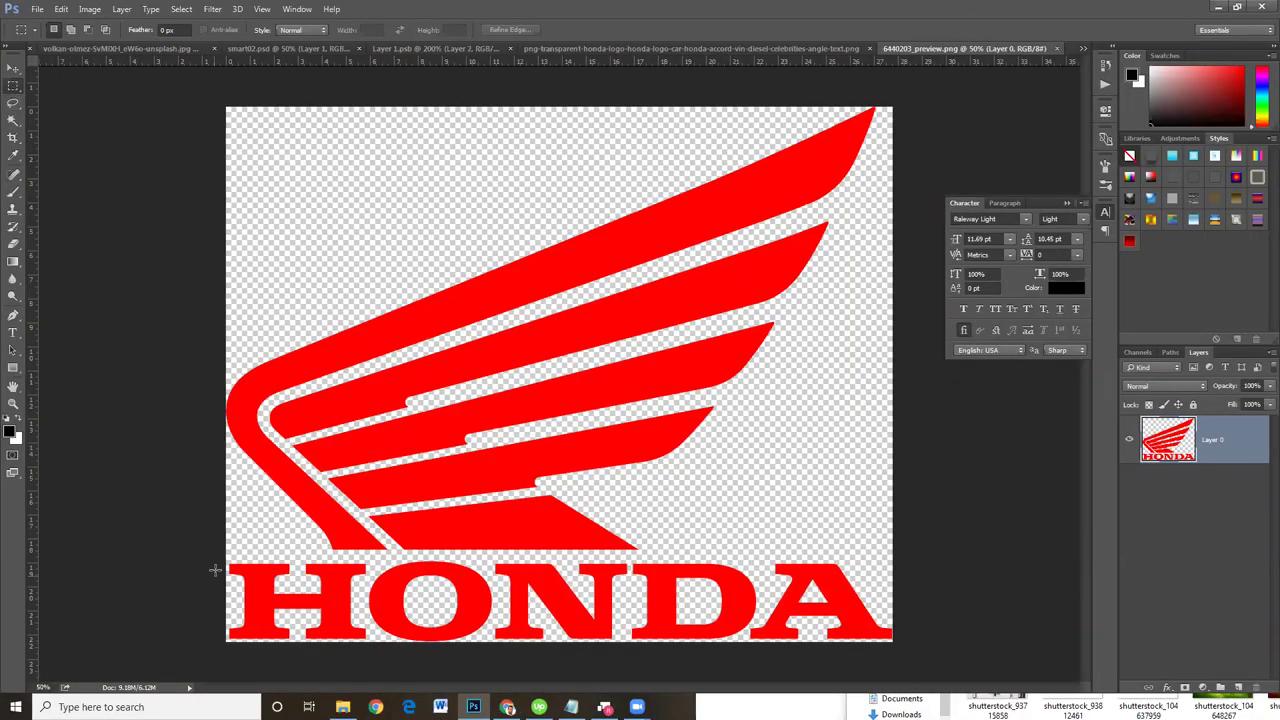
left_click_drag(214, 561, 940, 664)
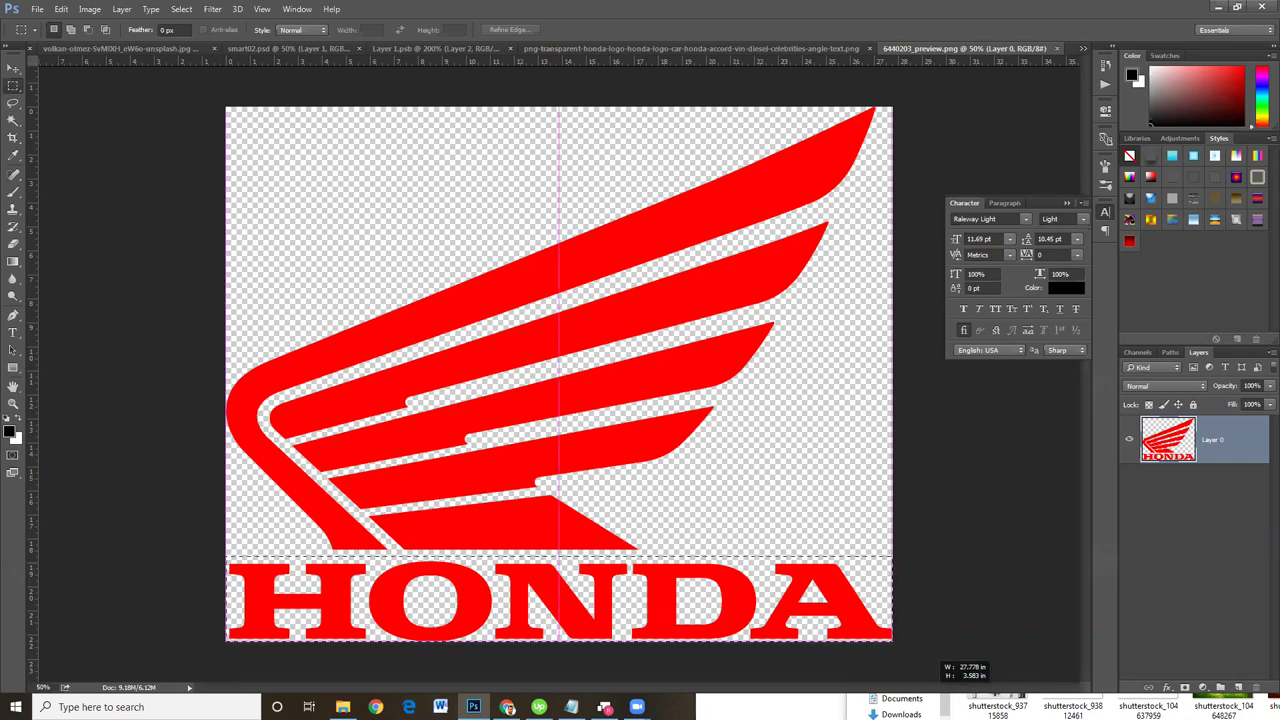
key("v")
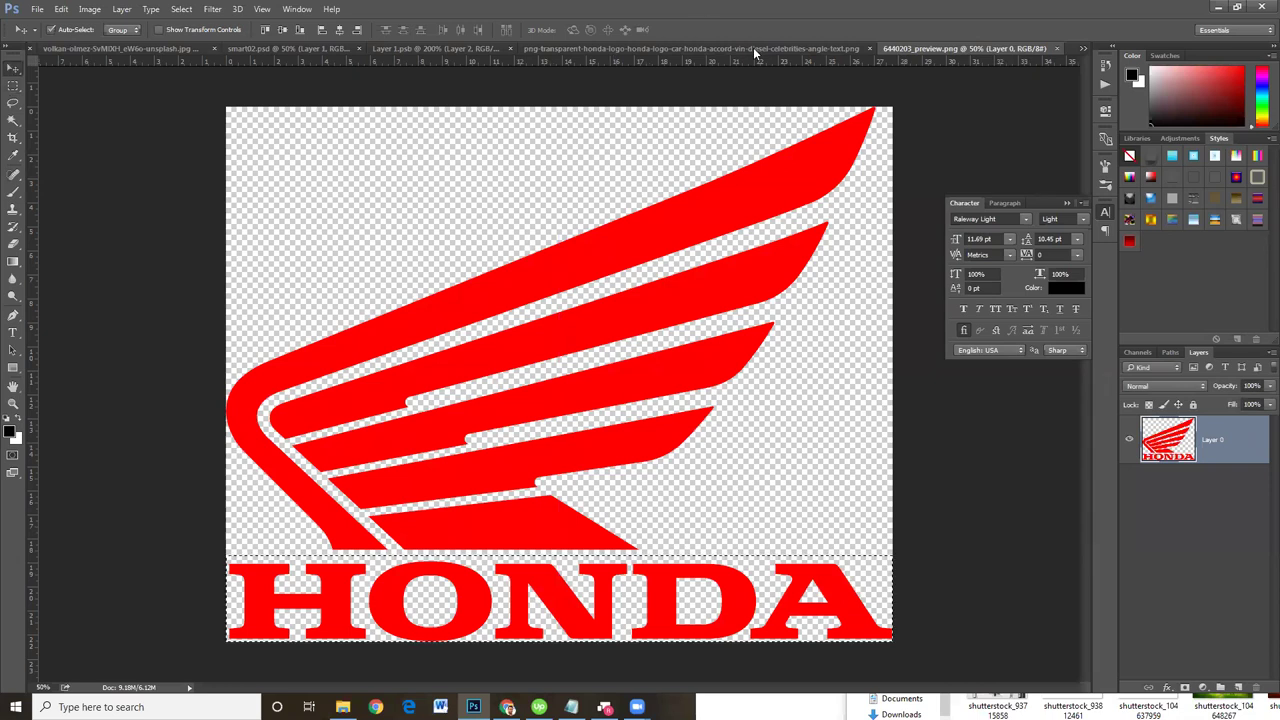
left_click(653, 44)
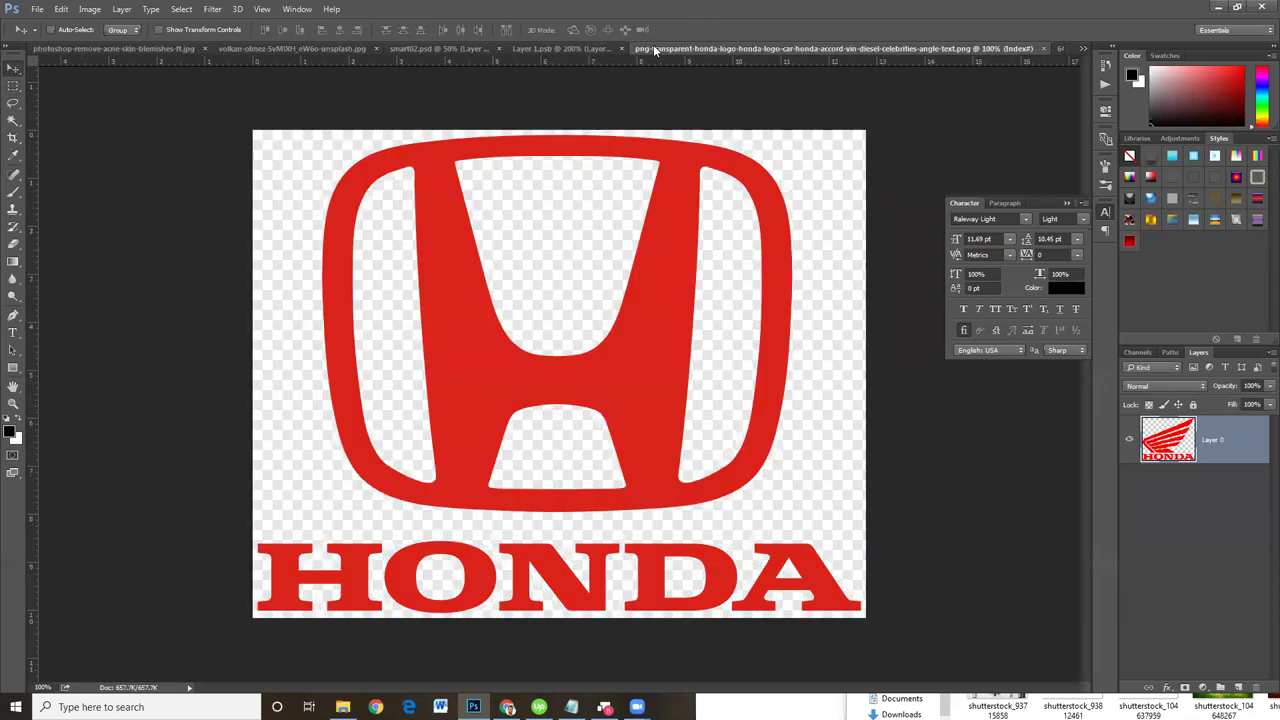
left_click(457, 48)
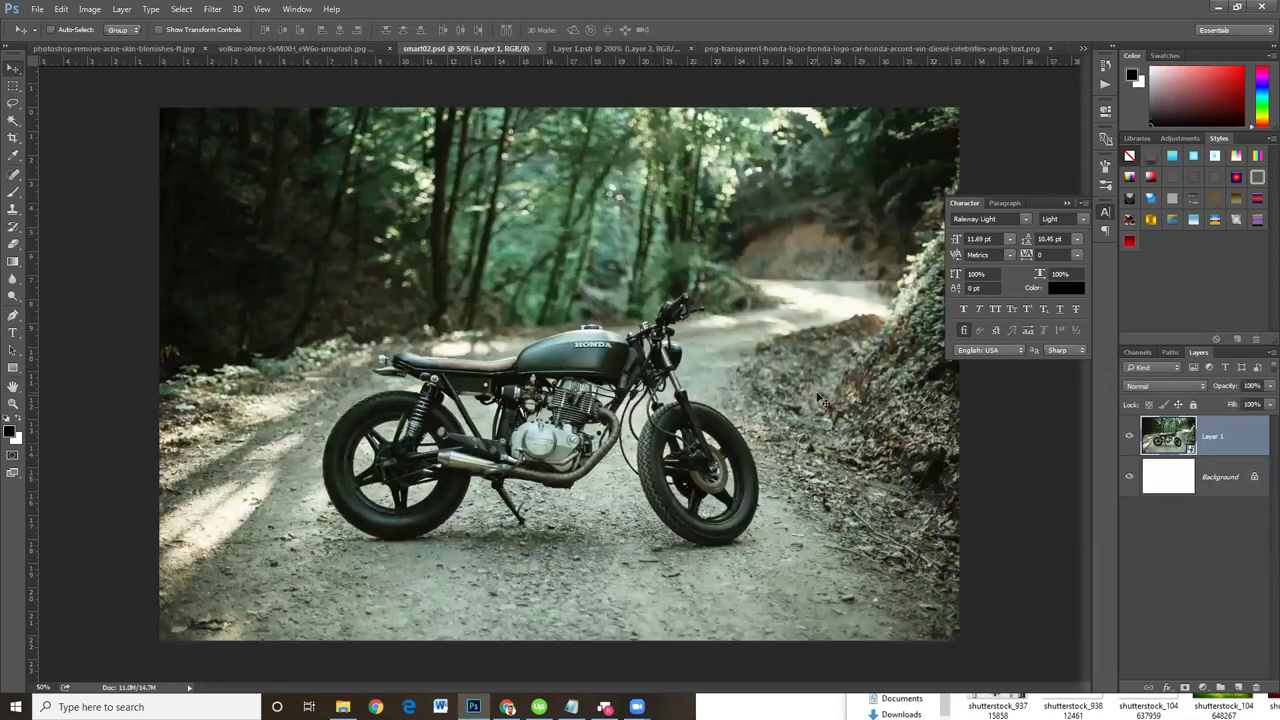
left_click(596, 47)
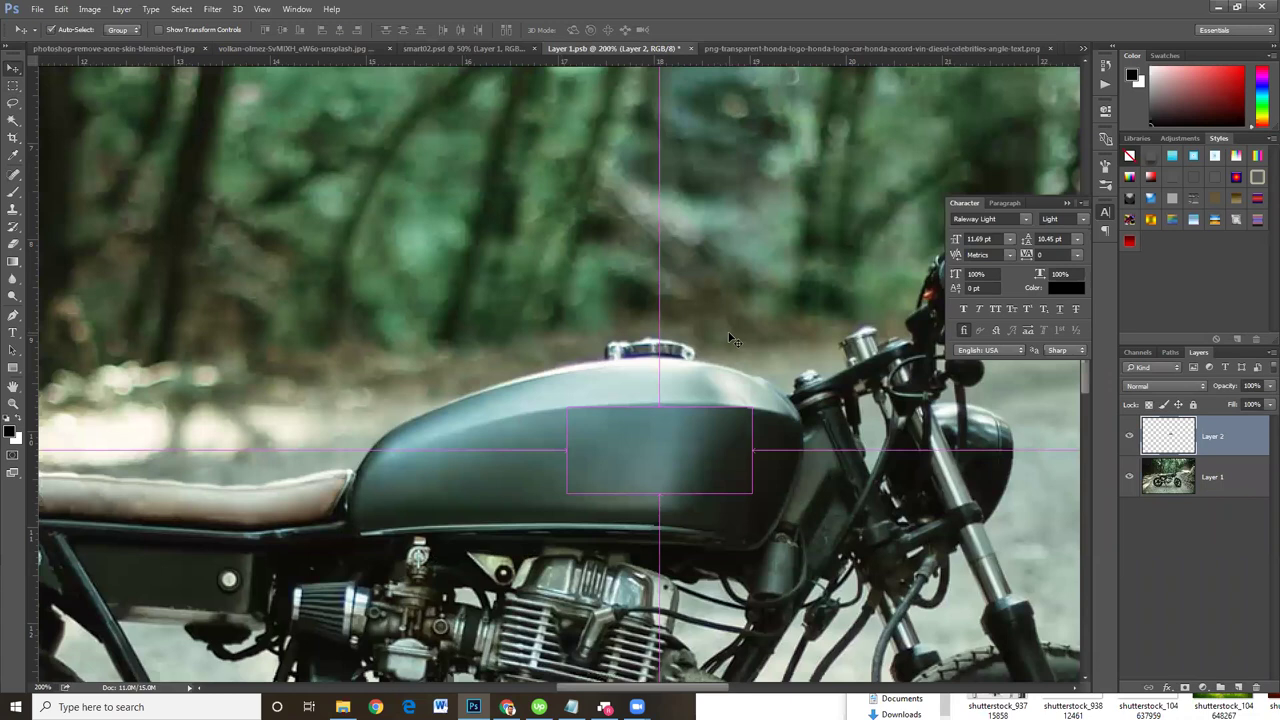
- Paste the red HONDA lettering, scale it down, place it on the fuel tank, and save
key("ctrl+v")
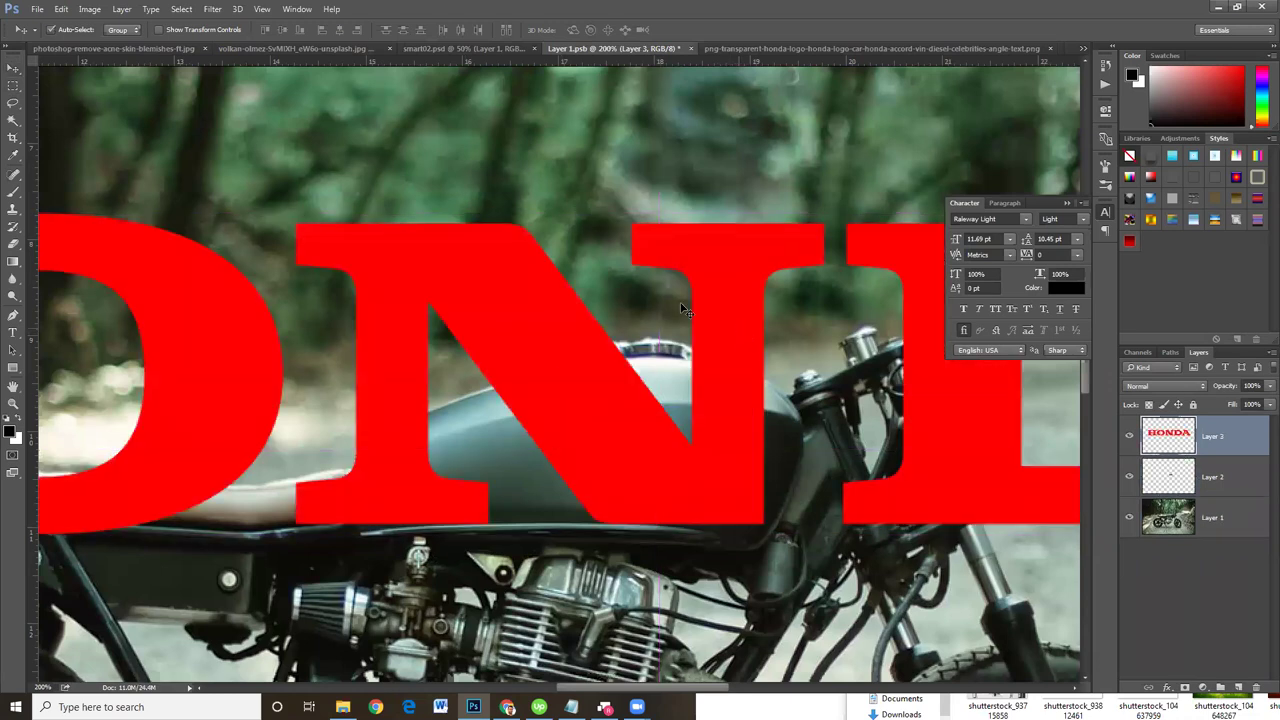
key("ctrl+t")
key("ctrl+minus")
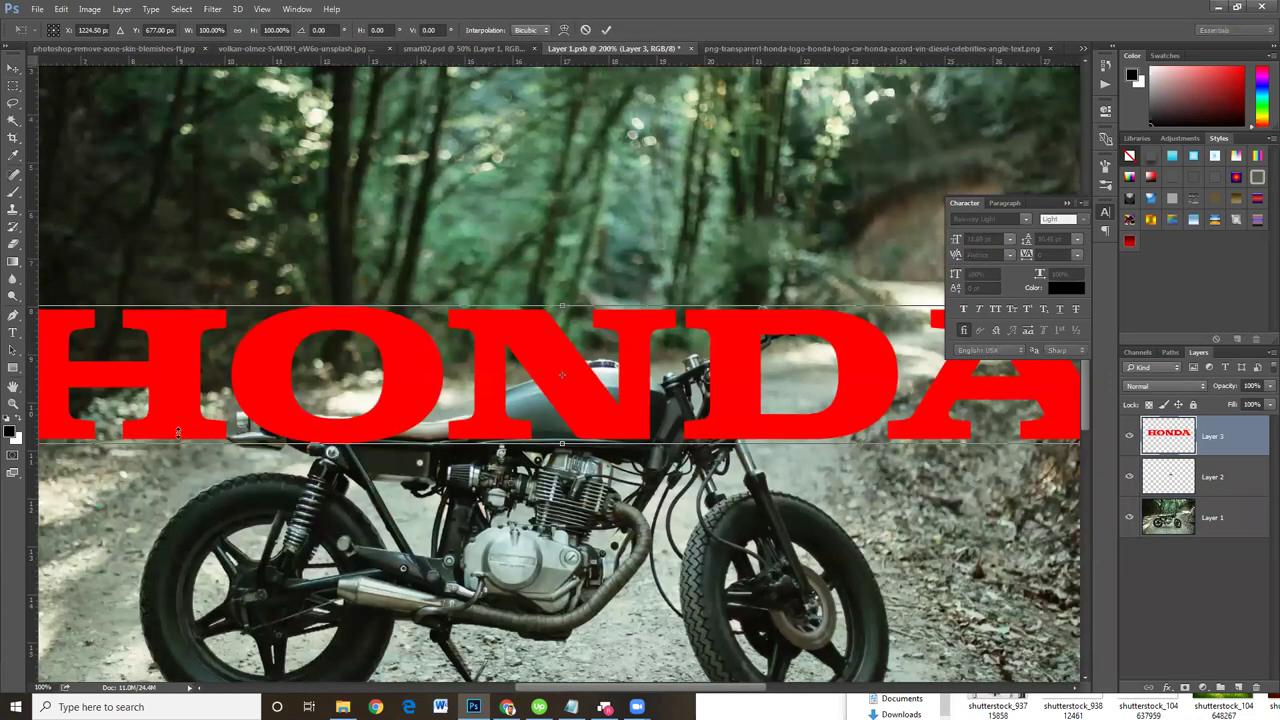
key("ctrl+minus")
mouse_move(672, 387)
left_mouse_down()
mouse_move(680, 361)
mouse_move(593, 403)
left_mouse_up()
key("ctrl+plus")
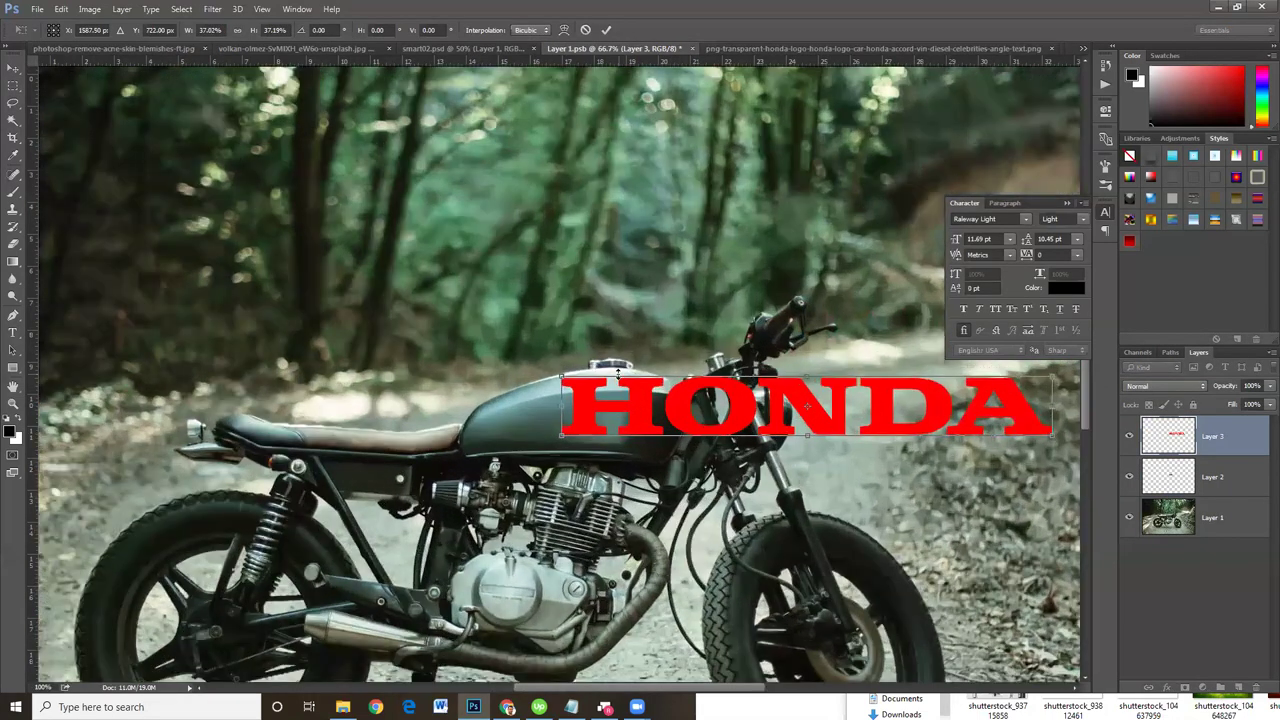
left_click_drag(558, 373, 886, 406)
key("ctrl+plus")
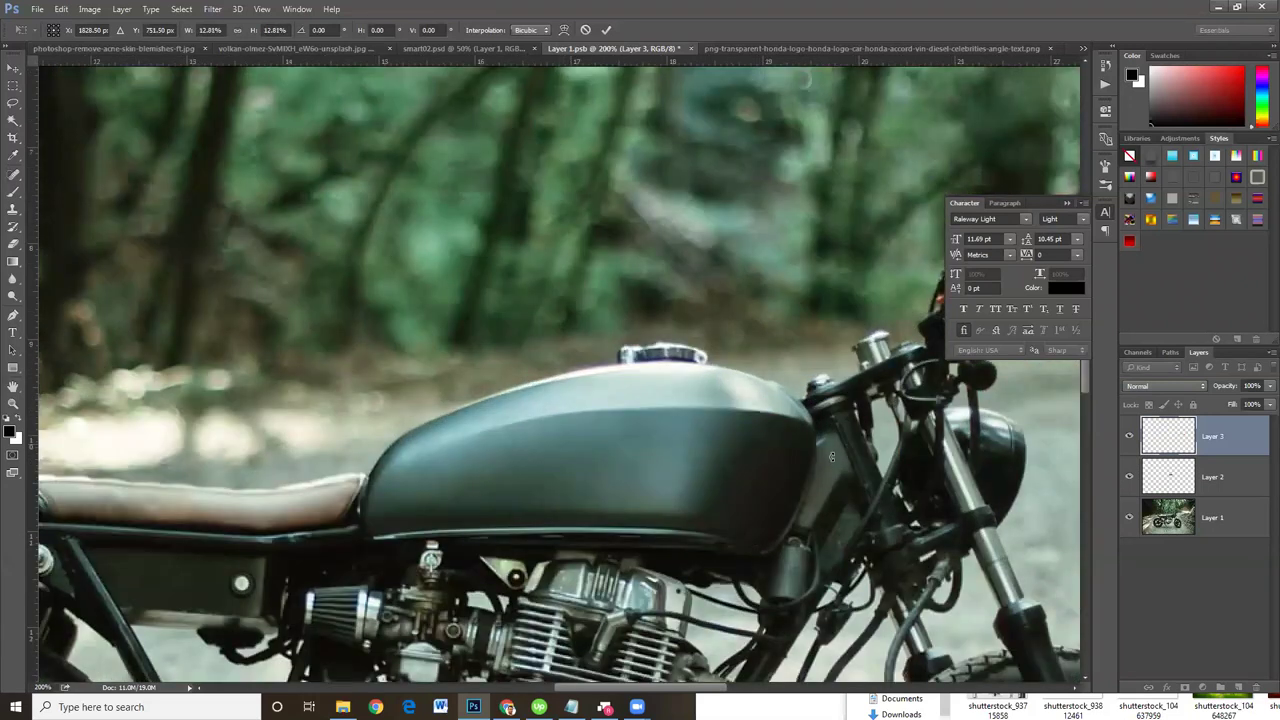
scroll(841, 469, "right", 5)
mouse_move(965, 478)
left_mouse_down()
mouse_move(342, 466)
mouse_move(341, 436)
left_mouse_up()
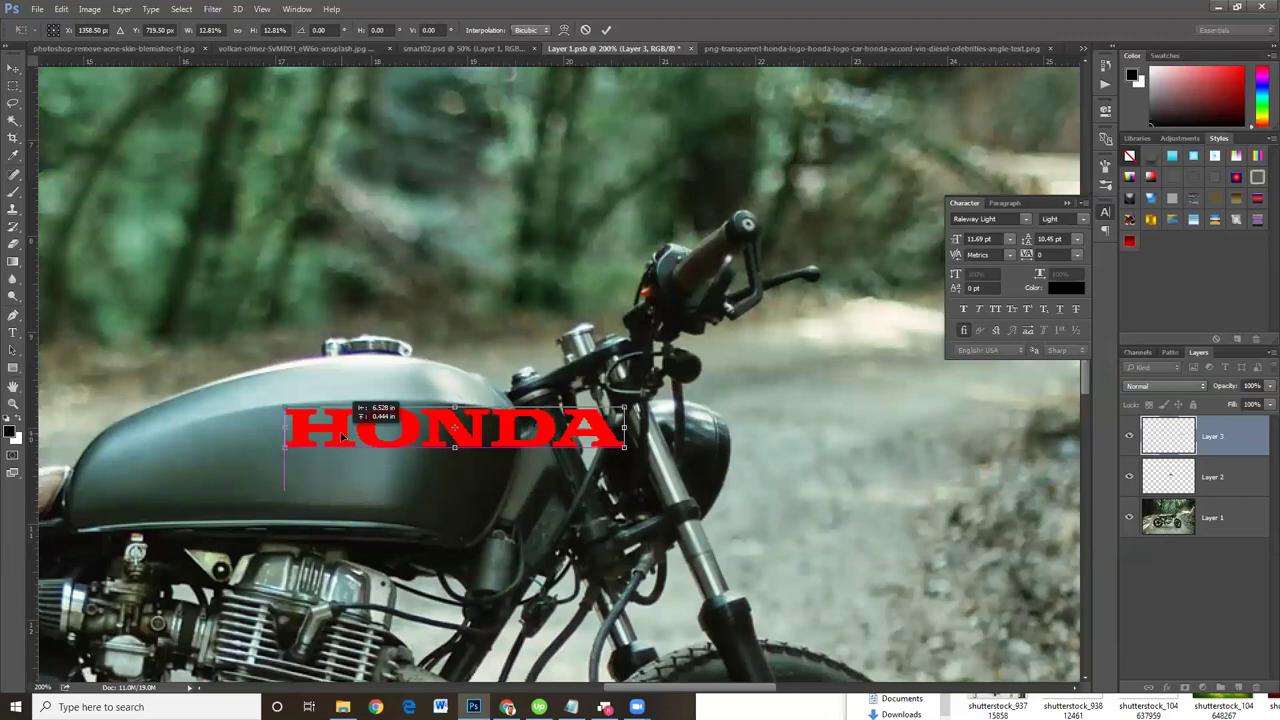
key("Return")
key("ctrl+s")
- Shrink the HONDA logo to about 65% and raise it slightly on the tank
left_click_drag(637, 458, 634, 462)
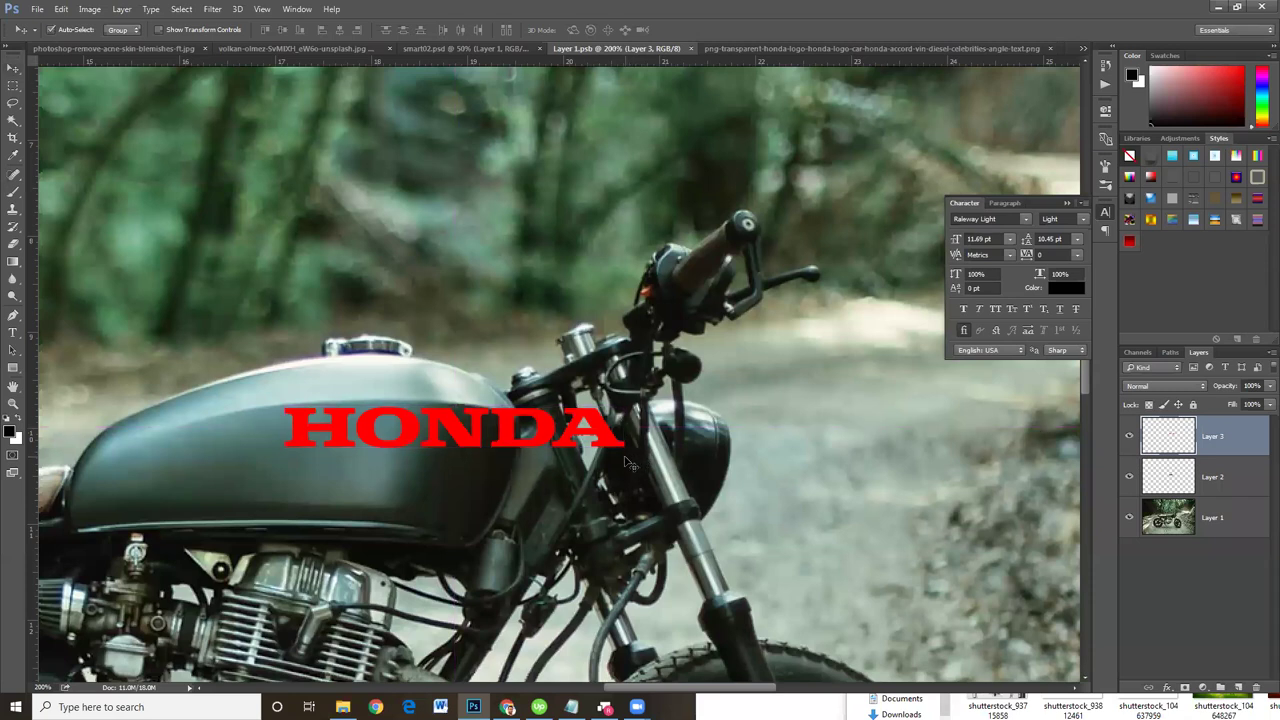
key("ctrl+t")
left_click_drag(610, 407, 500, 412)
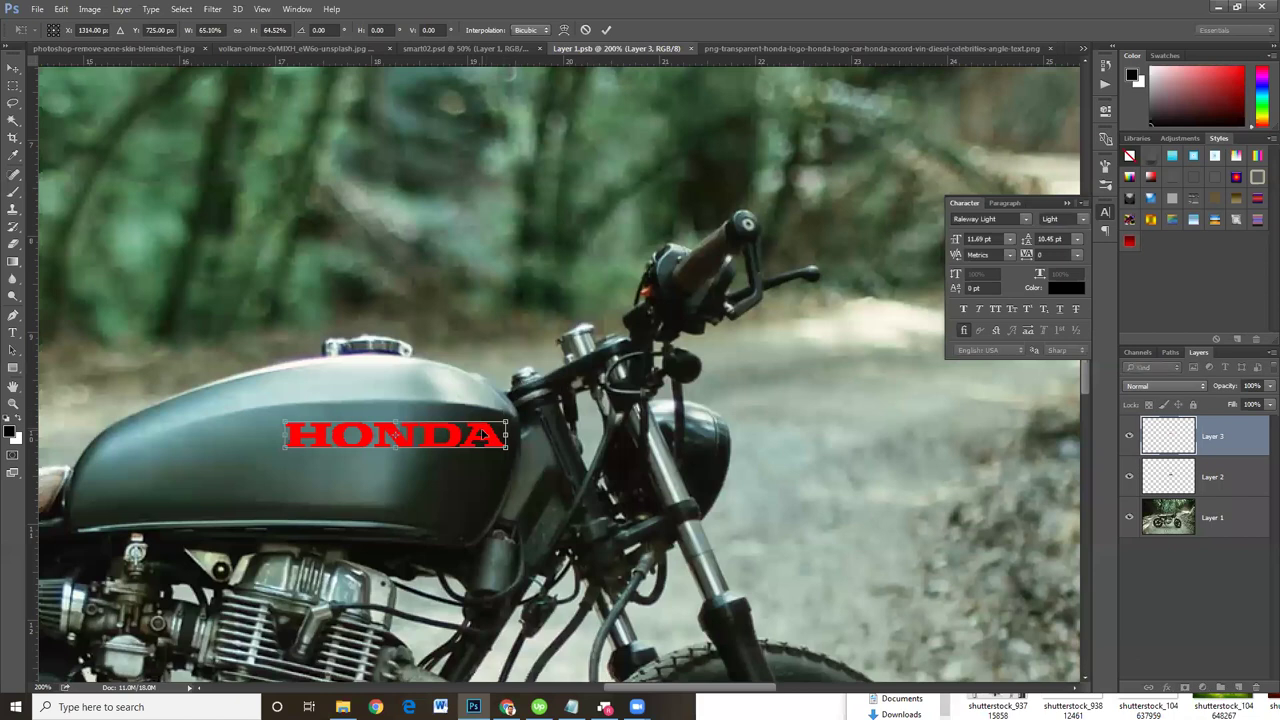
left_click_drag(485, 436, 476, 428)
key("Return")
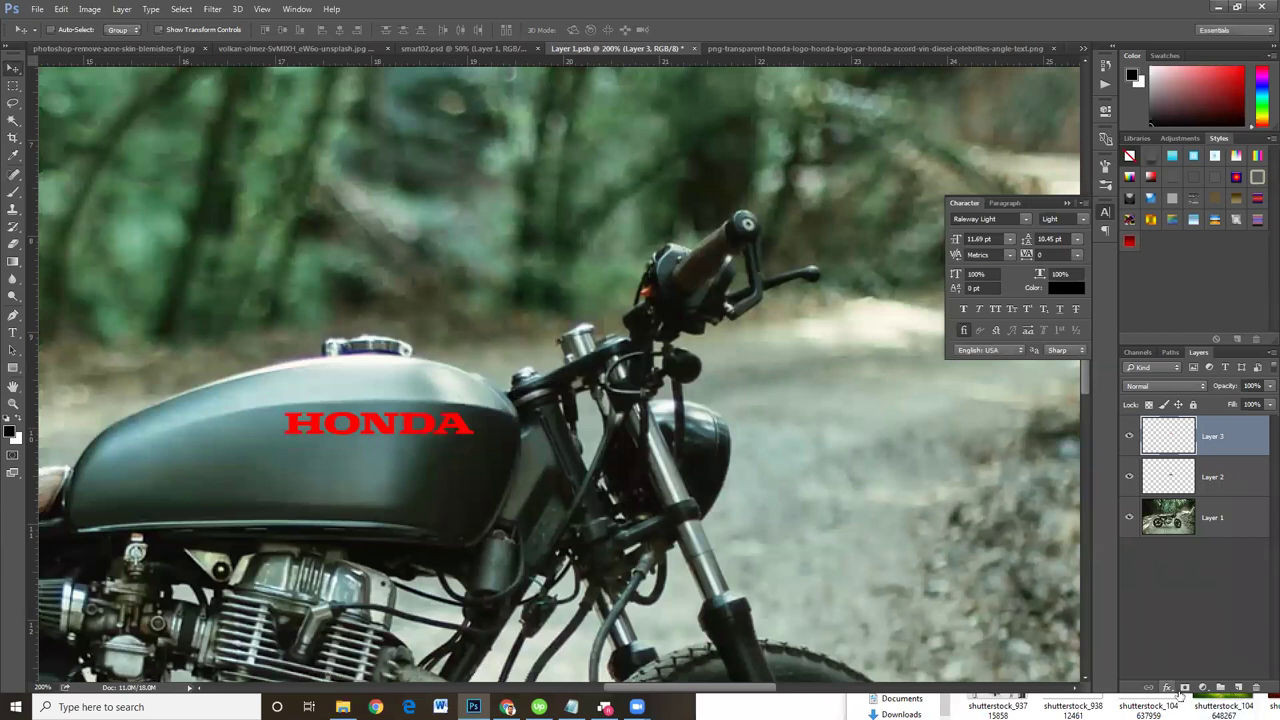
- Add a Color Overlay effect with colour ffffff to the HONDA logo layer
left_click(1167, 688)
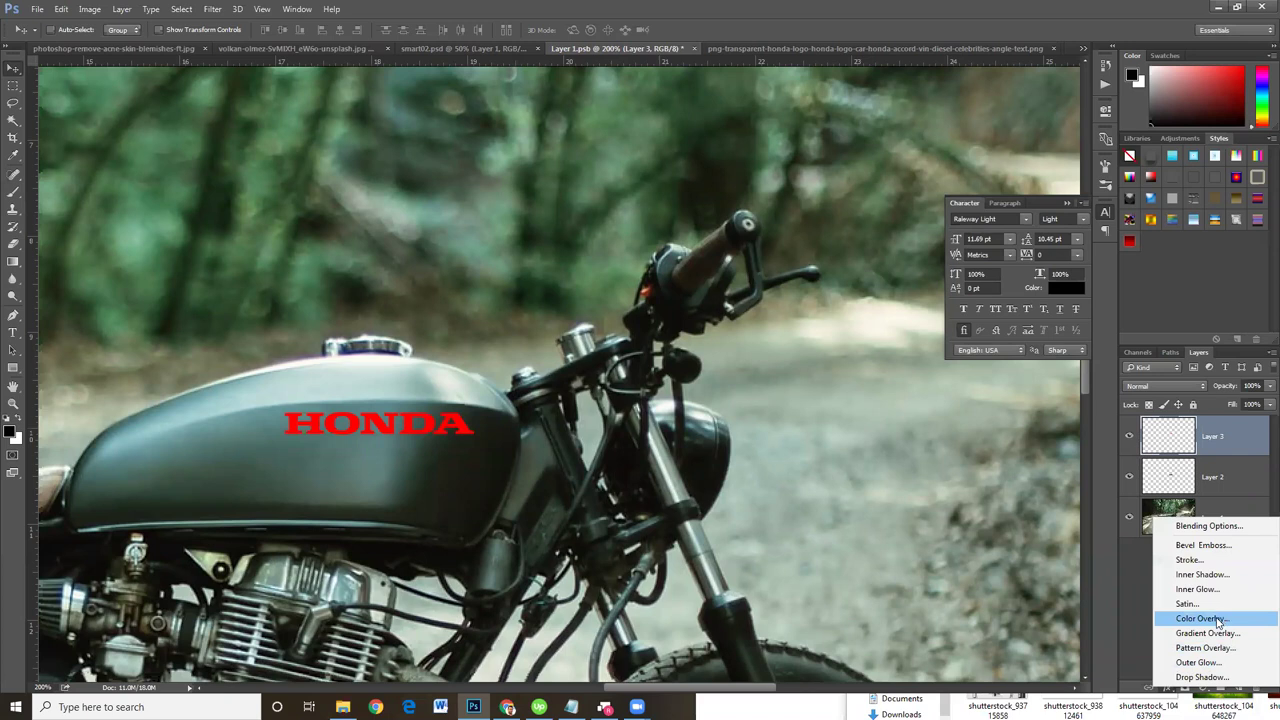
left_click(1218, 620)
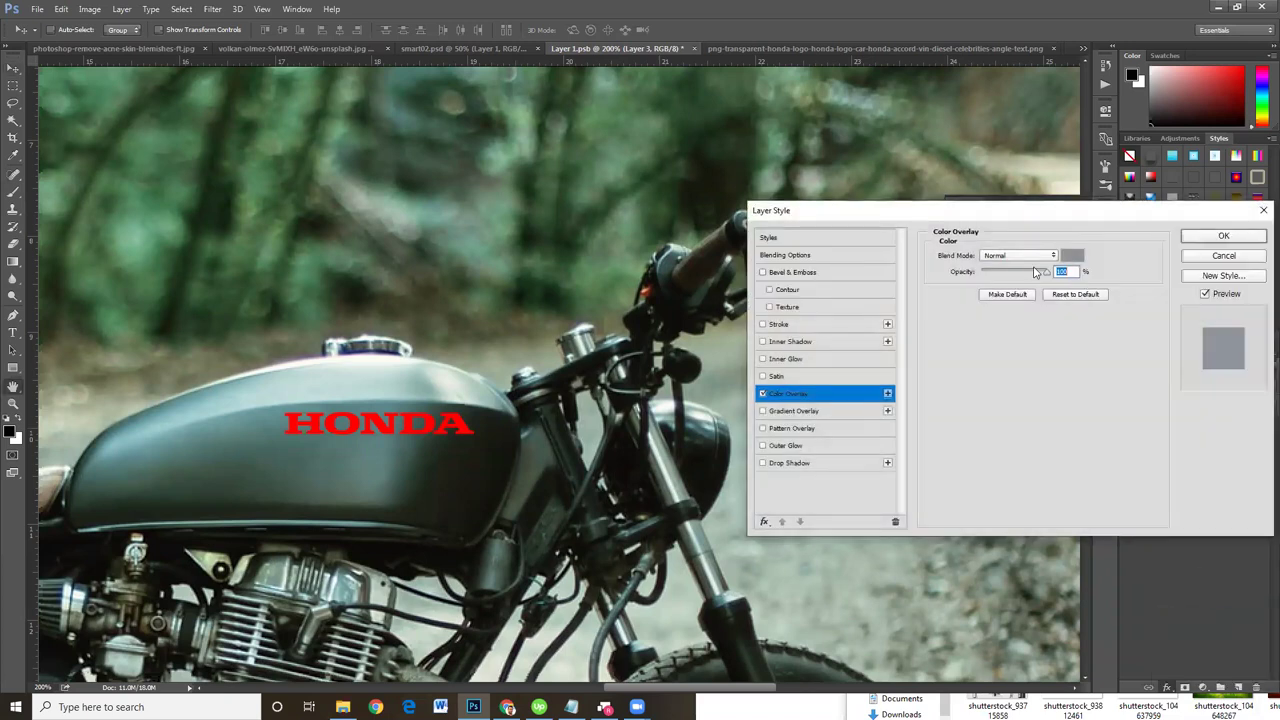
left_click(1072, 256)
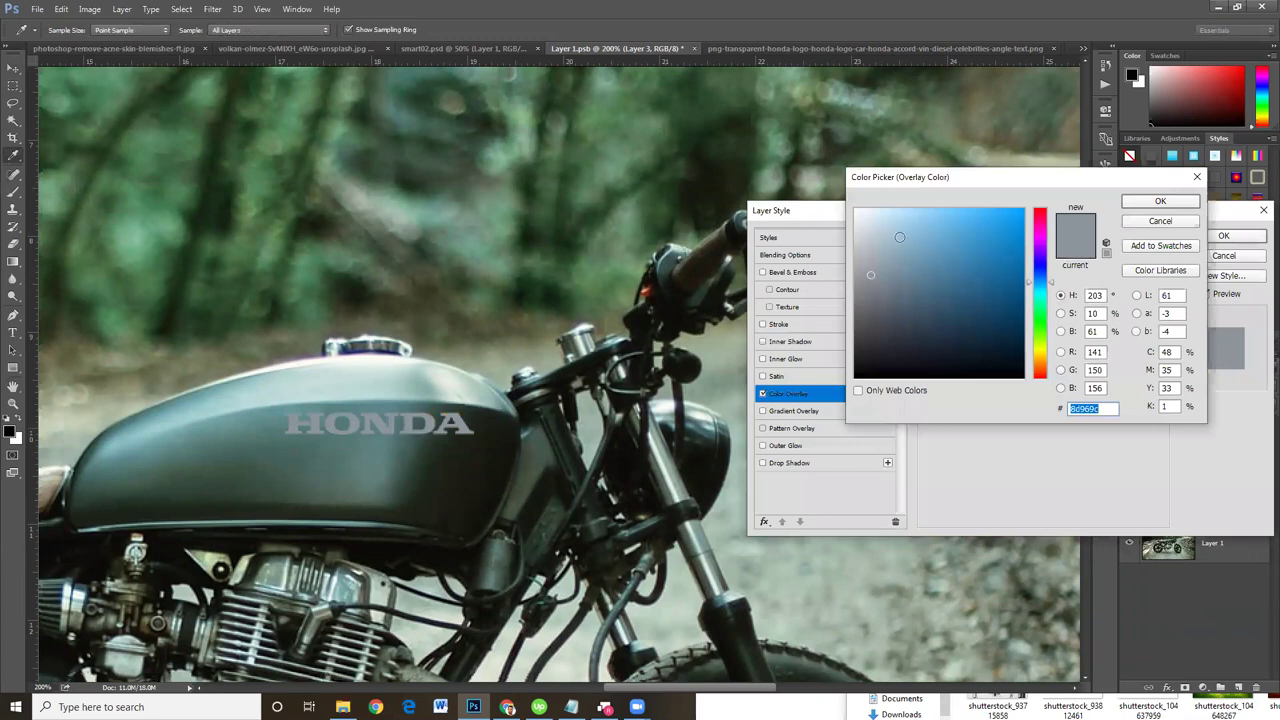
type("ffffff")
left_click_drag(872, 219, 843, 203)
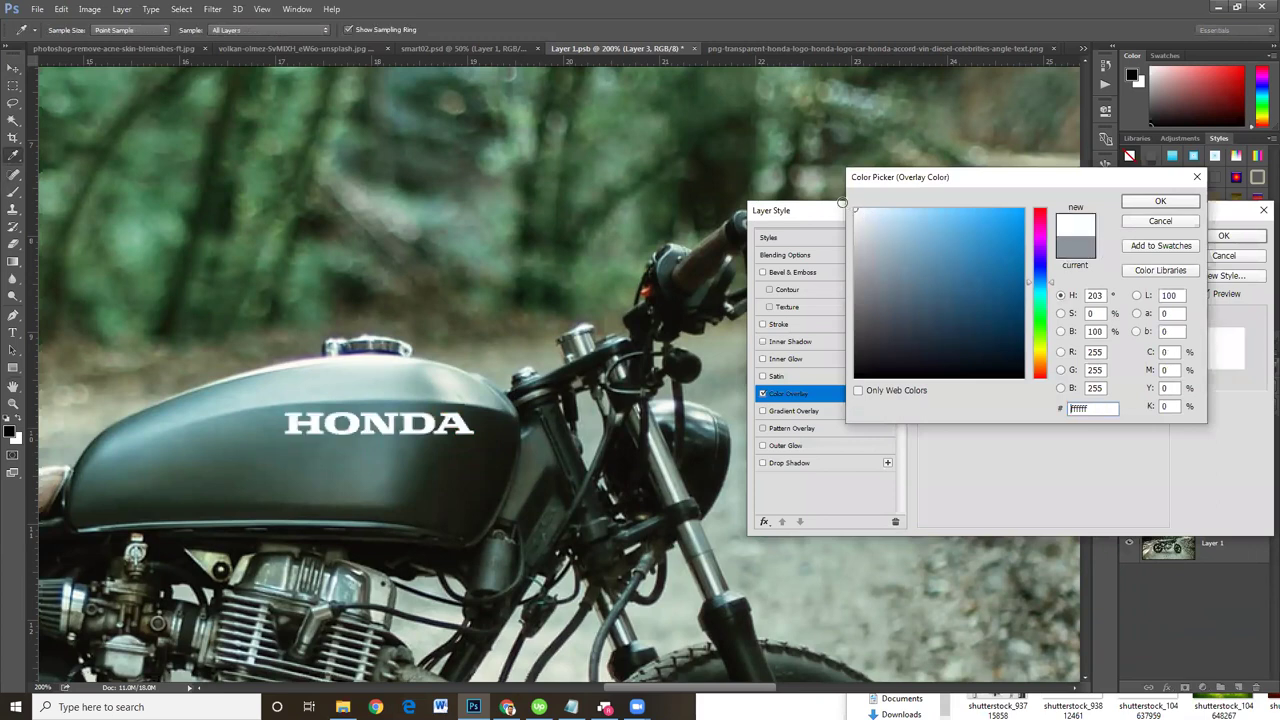
left_click(1161, 204)
left_click(1223, 236)
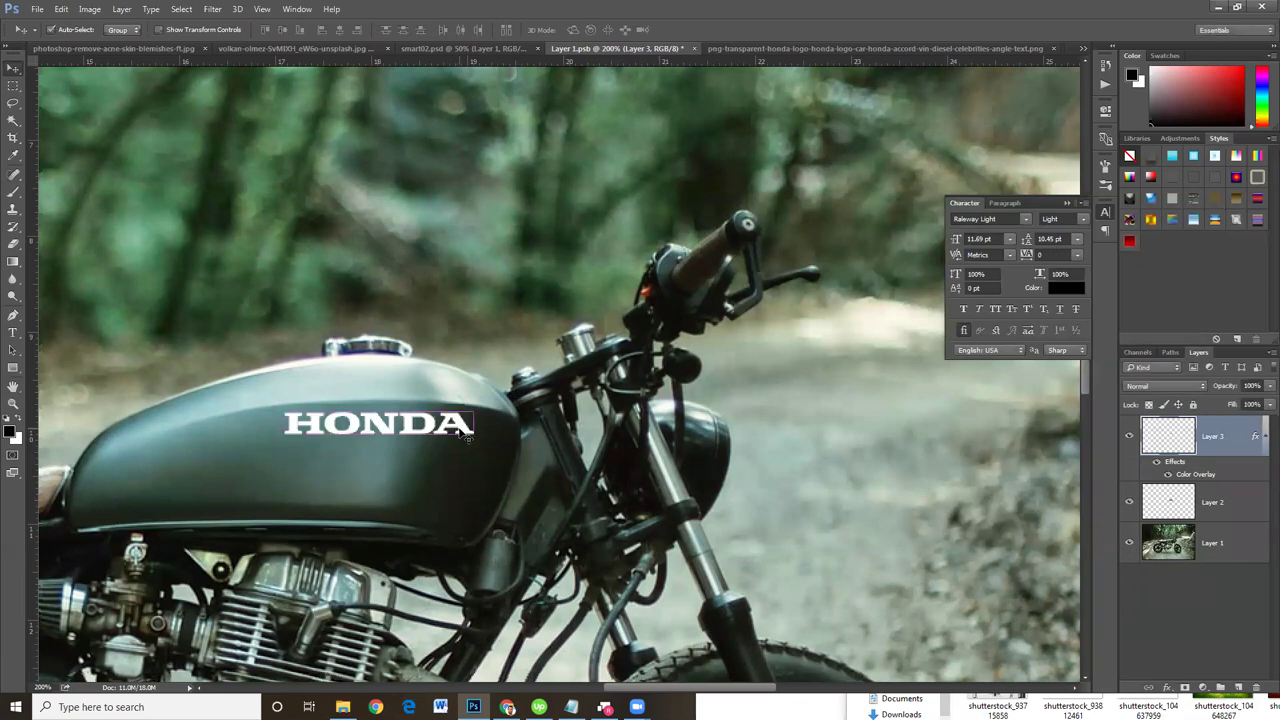
- Scale the white logo to about 95%, nudge it with arrow keys, and add empty Layer 4
key("ctrl+t")
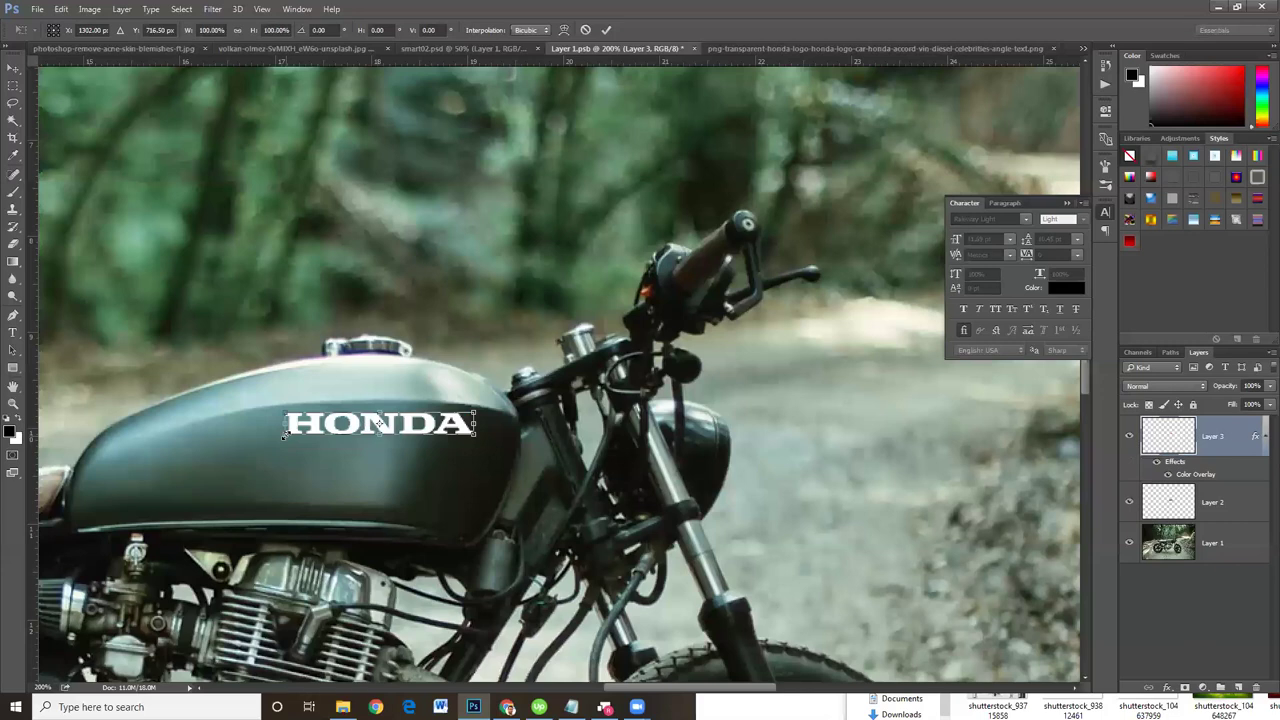
left_click_drag(287, 435, 307, 435)
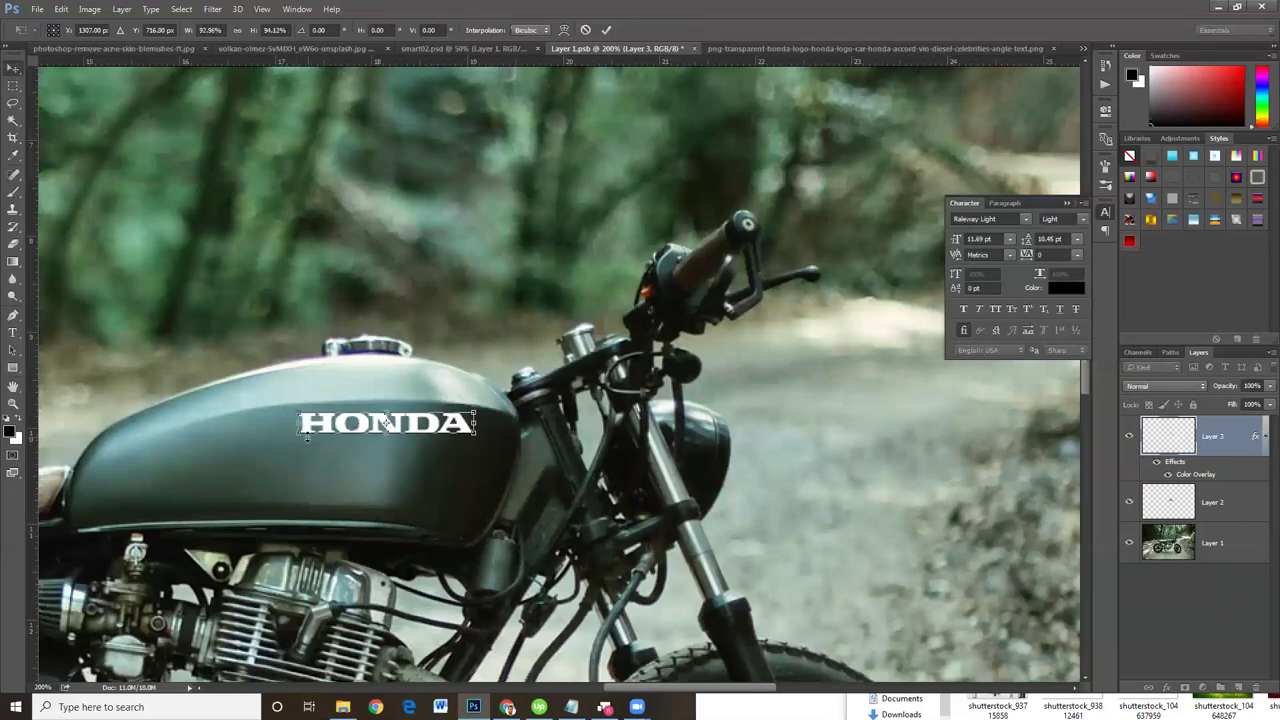
key("Return")
key("Left")
key("Right")
key("Up")
key("Down")
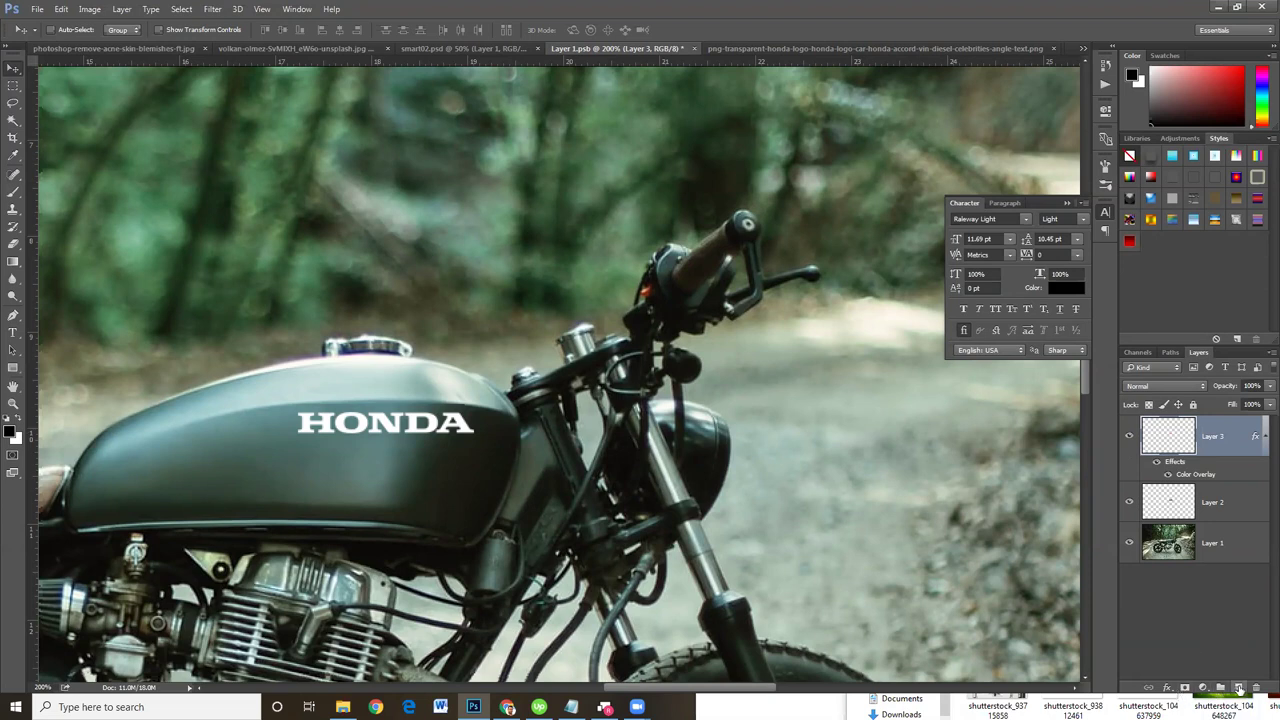
left_click(1238, 688)
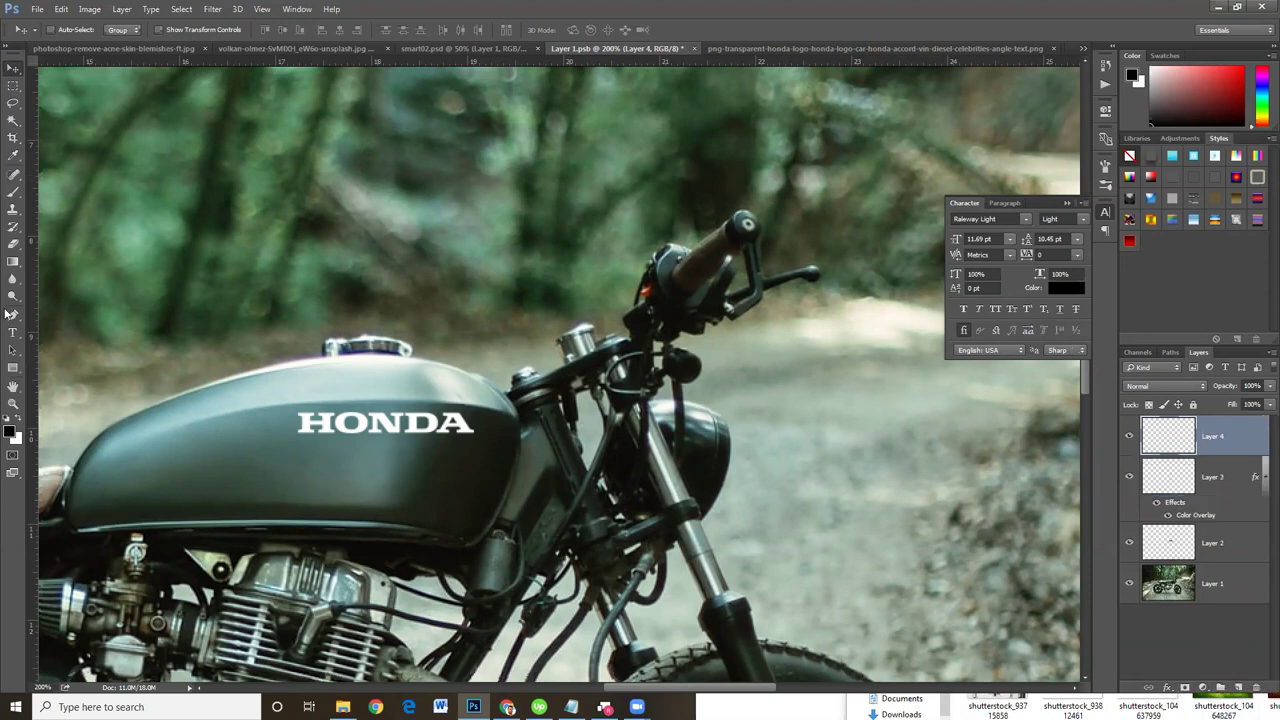
- Set up a round Brush at a smaller size with about 49% opacity
left_click(16, 191)
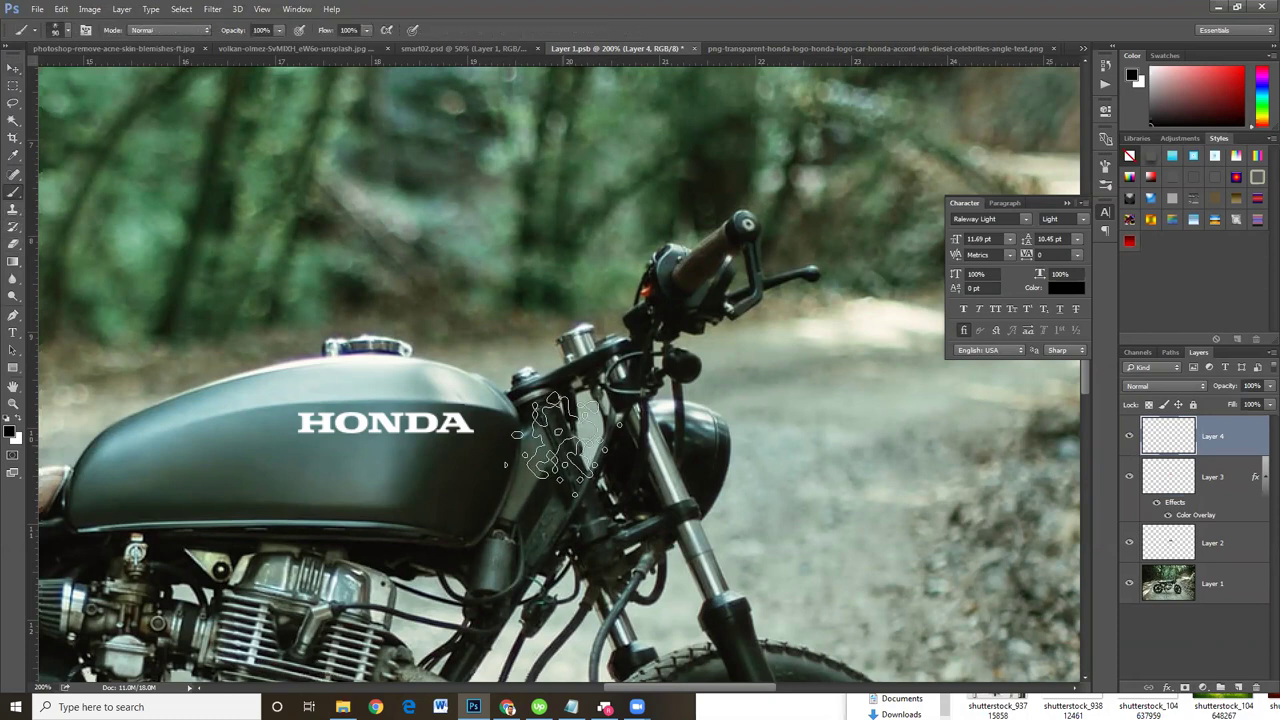
left_click(54, 33)
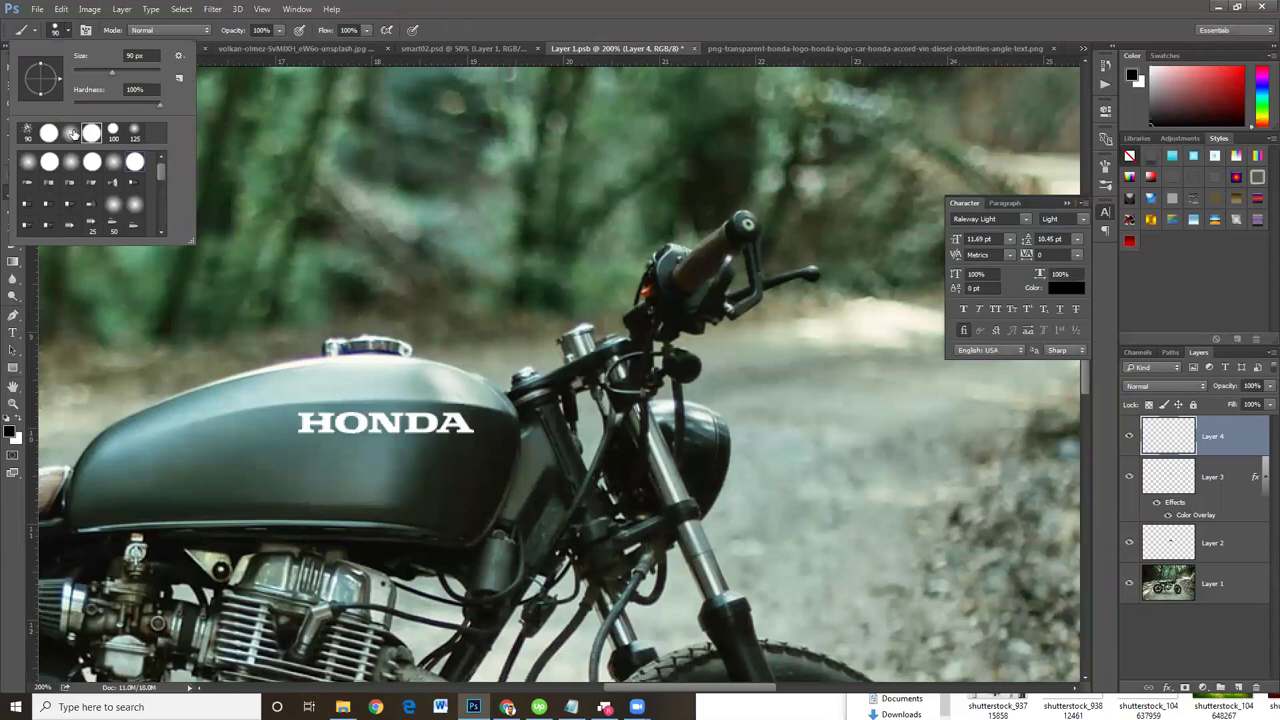
left_click(490, 432)
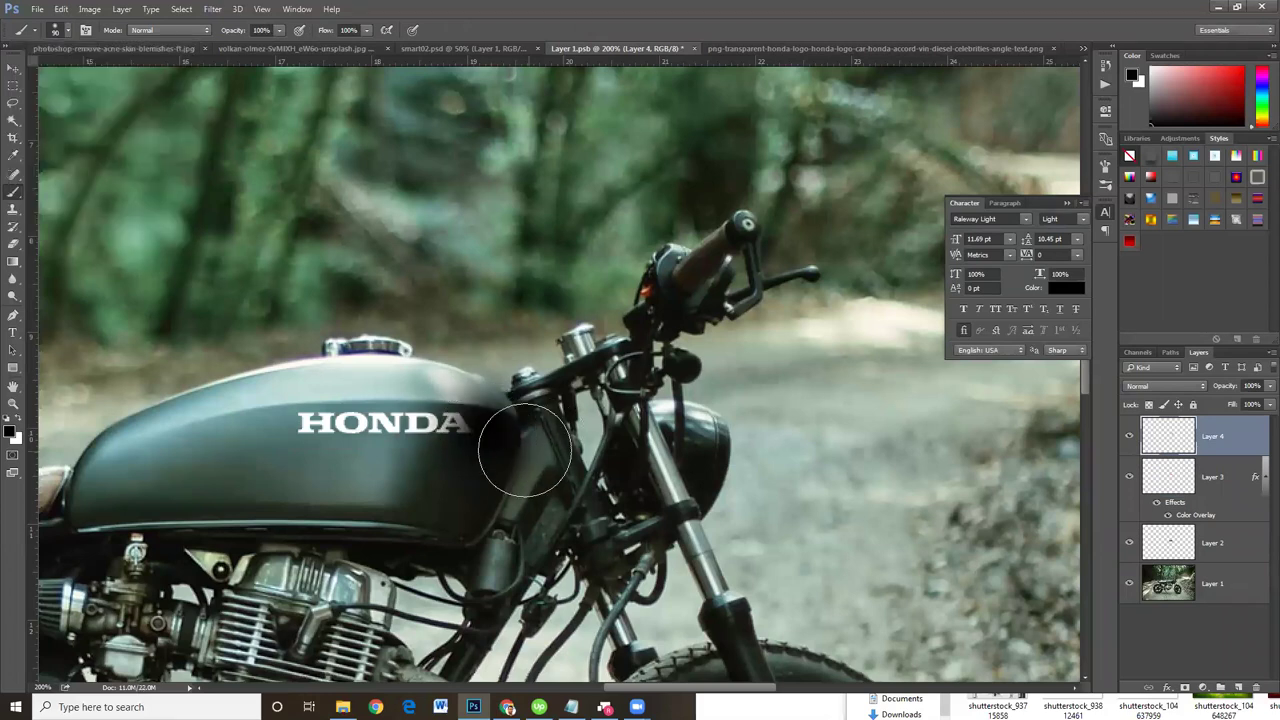
key("ctrl+z")
key("bracketleft")
key("bracketleft")
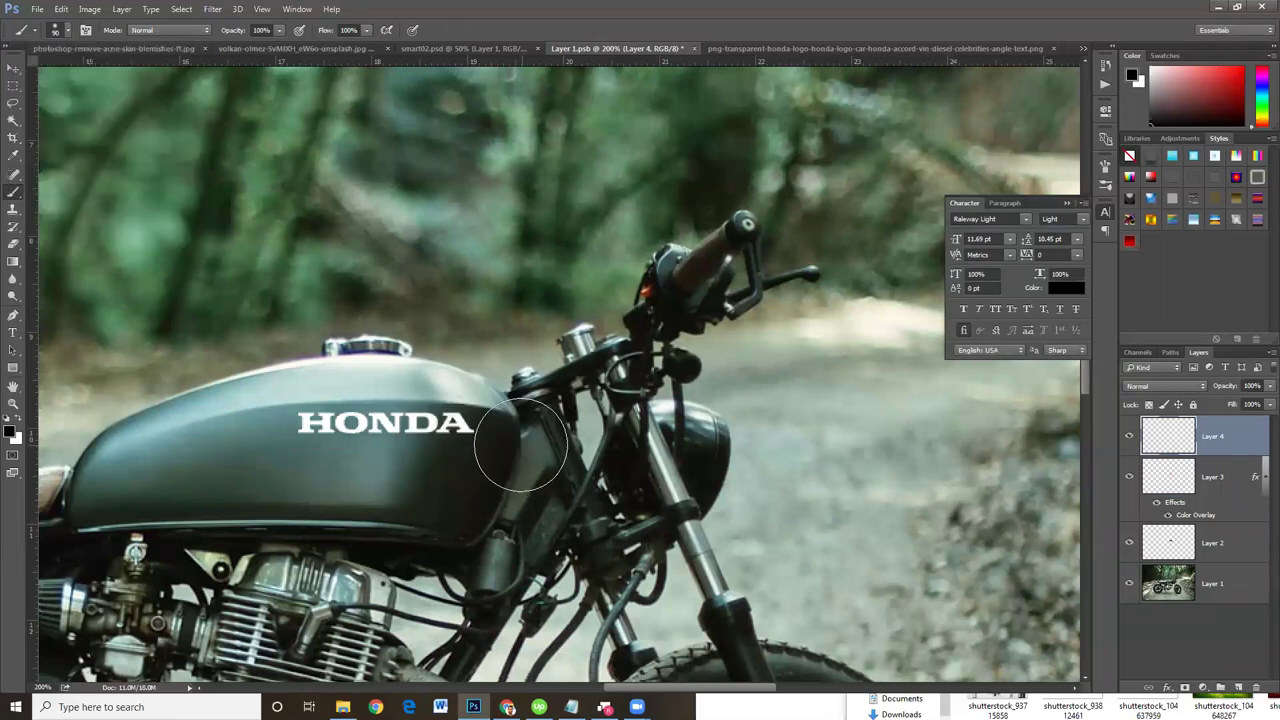
left_click_drag(243, 33, 214, 30)
key("bracketleft")
key("bracketleft")
left_click_drag(244, 31, 222, 33)
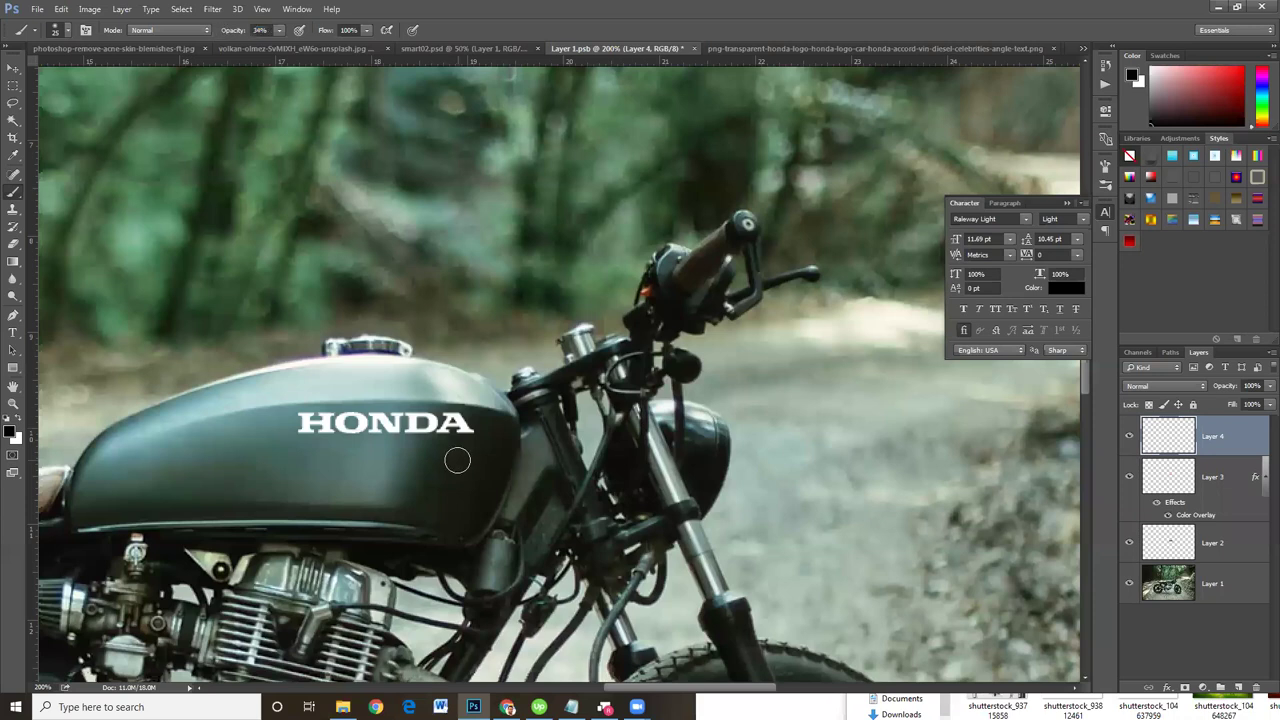
- Paint faint black shading over the logo's right end on Layer 4, then zoom out and save
mouse_move(457, 423)
left_mouse_down()
mouse_move(475, 428)
mouse_move(438, 430)
mouse_move(545, 445)
left_mouse_up()
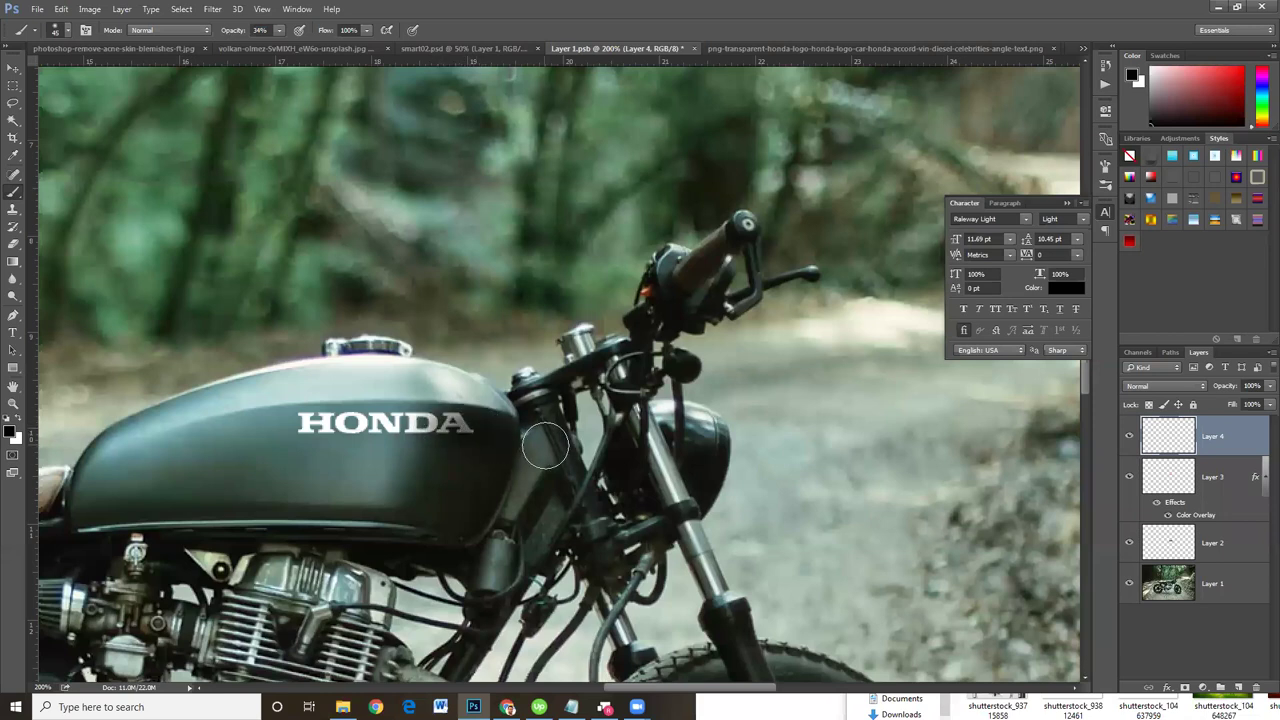
scroll(545, 447, "down", 3)
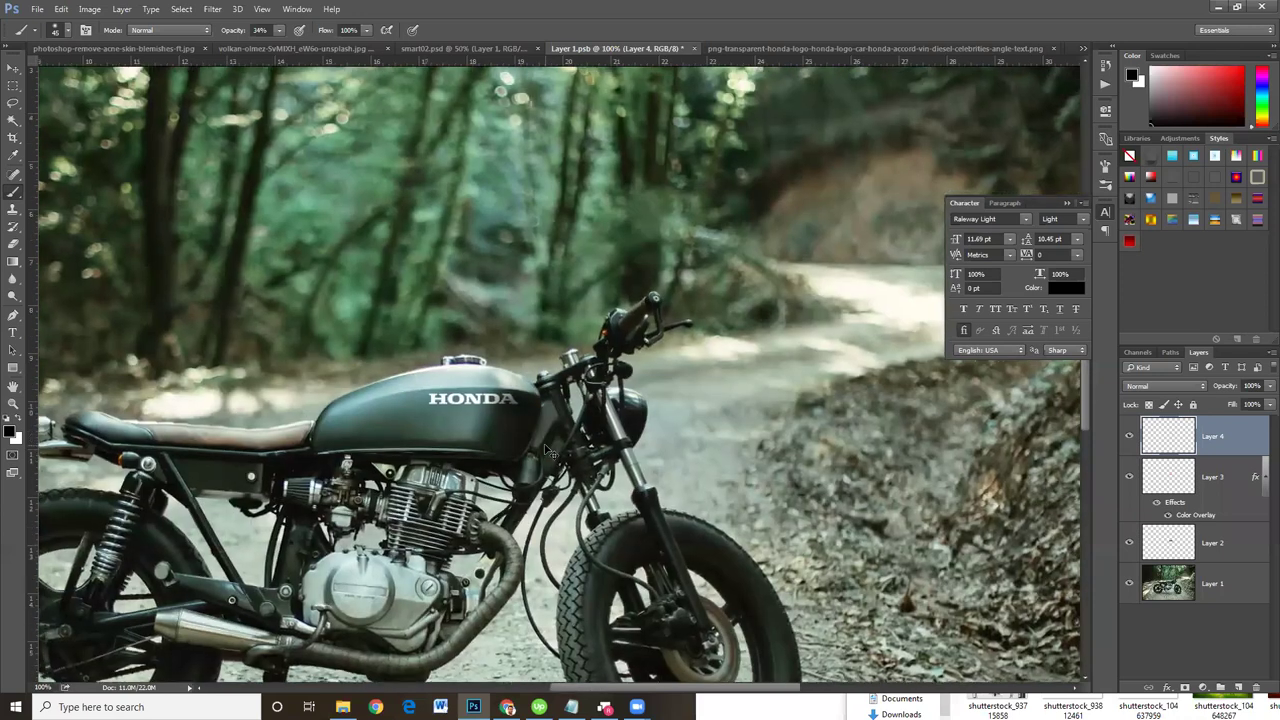
scroll(547, 451, "up", 3)
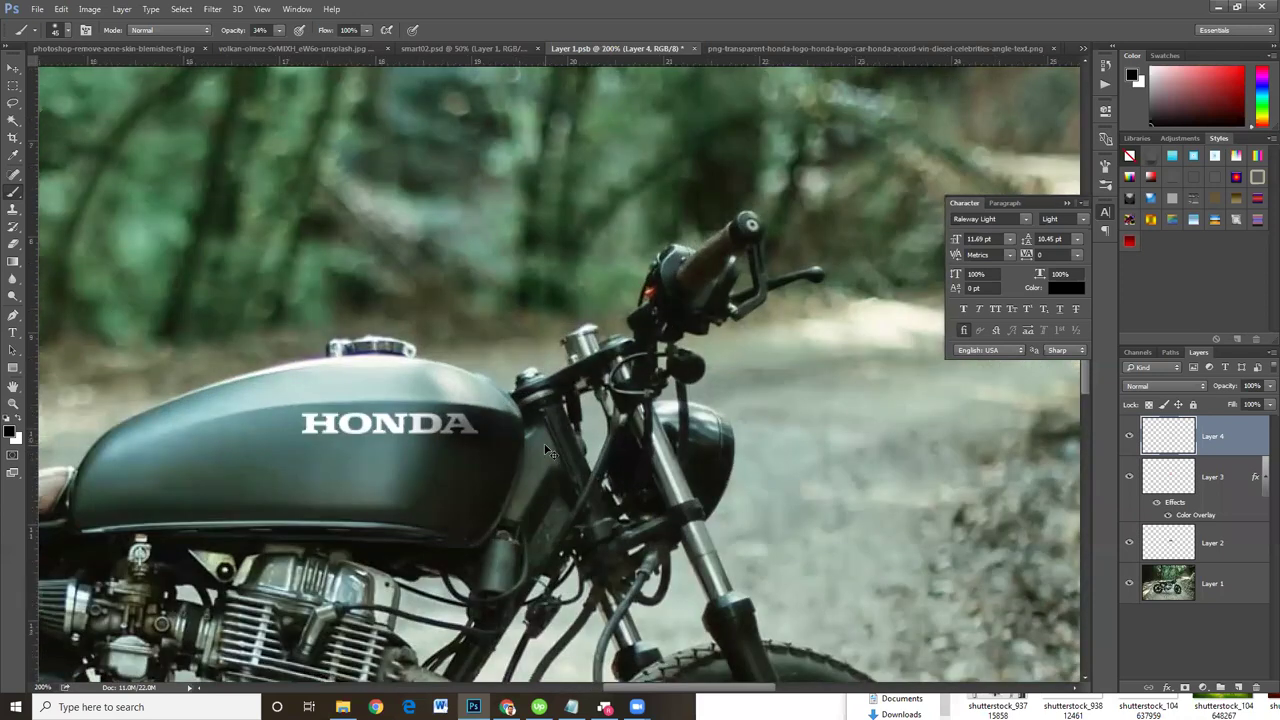
scroll(548, 451, "up", 1)
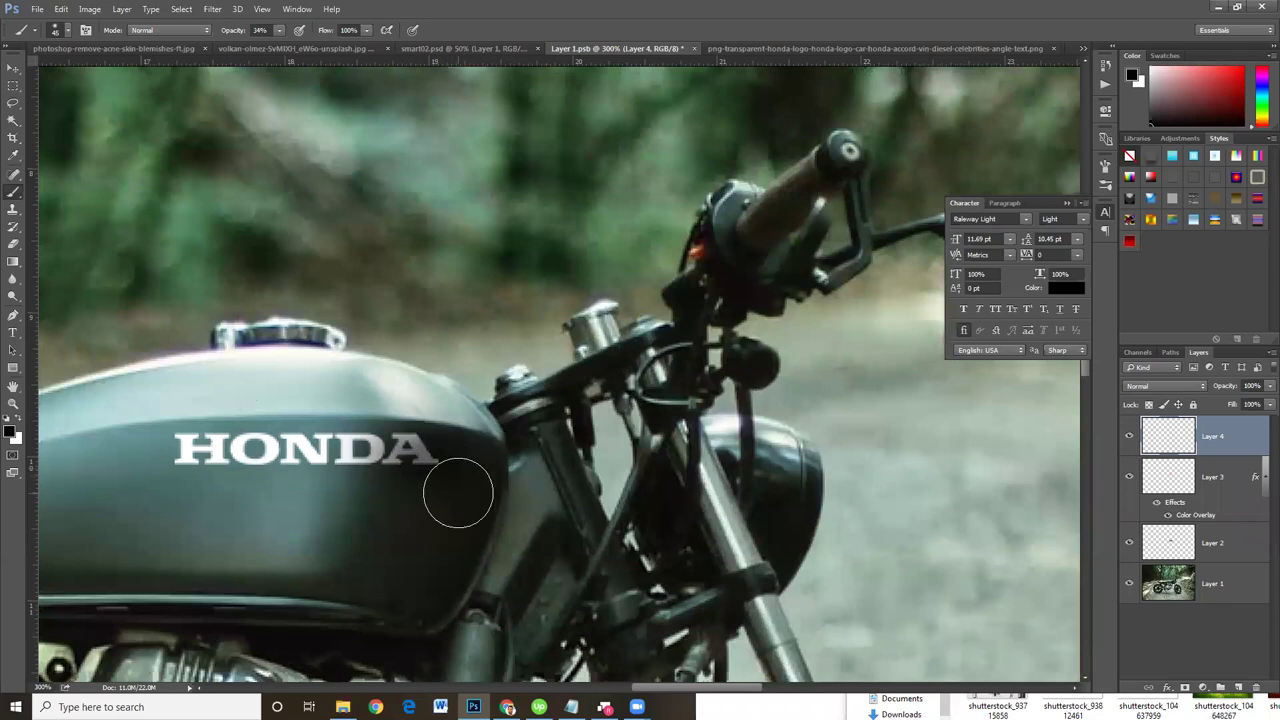
key("bracketleft")
key("bracketleft")
key("bracketleft")
key("bracketleft")
key("bracketleft")
key("ctrl+minus")
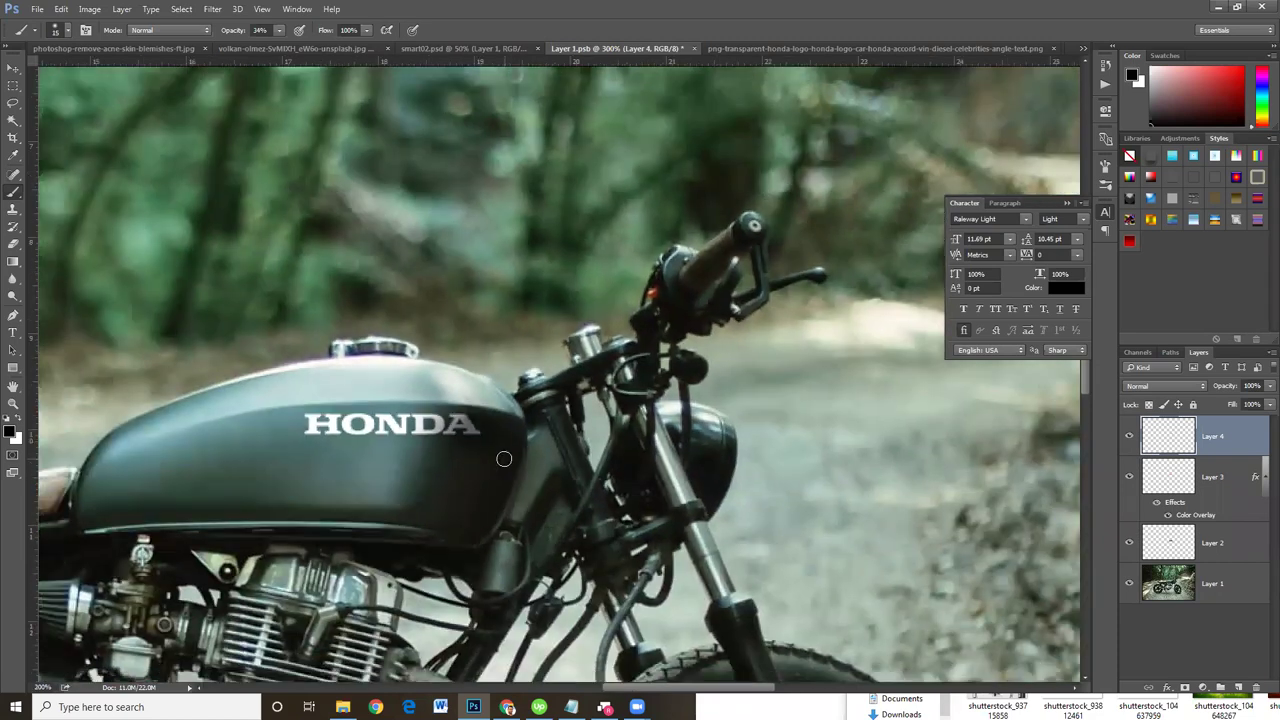
key("ctrl+minus")
key("ctrl+minus")
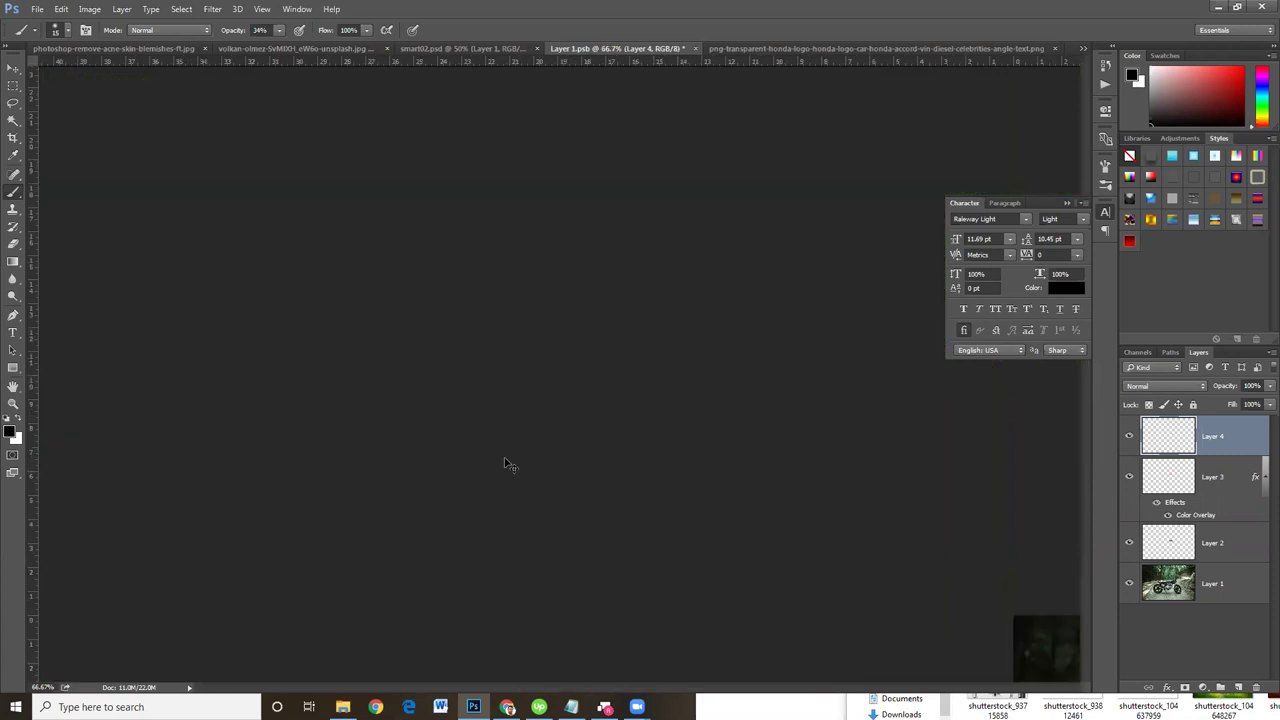
key("ctrl+minus")
key("ctrl+s")
left_click(495, 48)
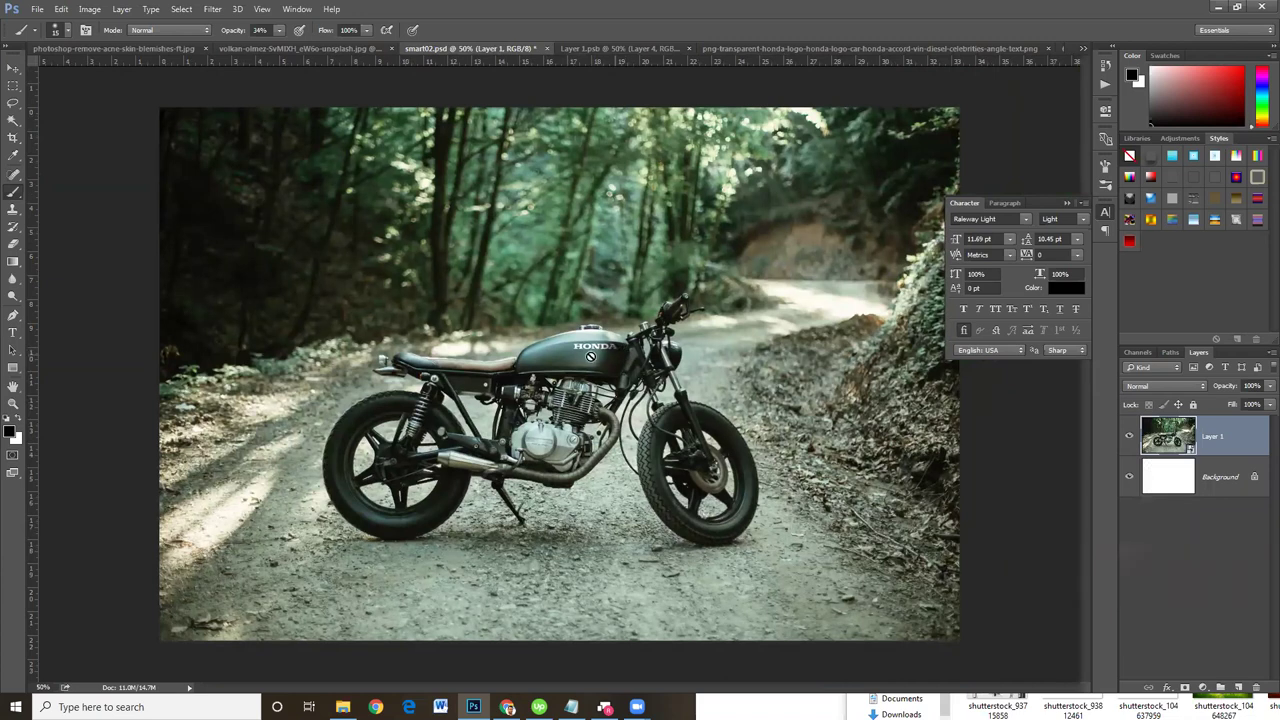
left_click(613, 50)
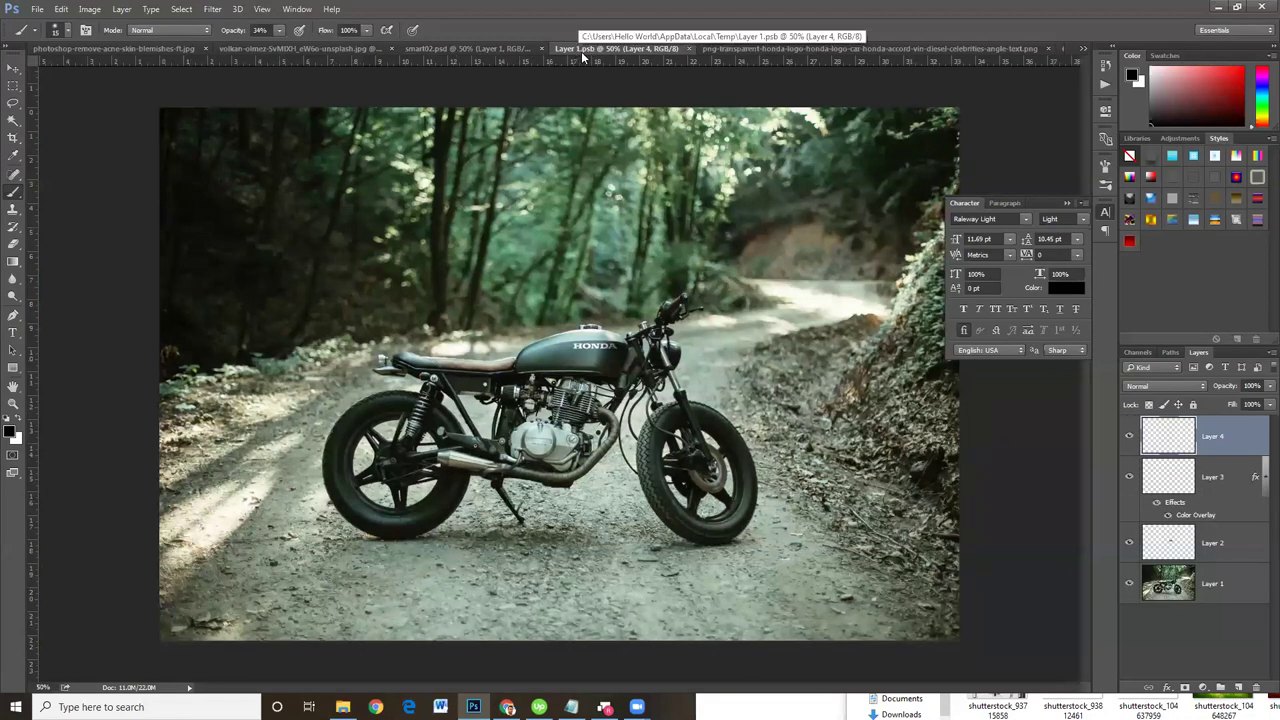
left_click(446, 47)
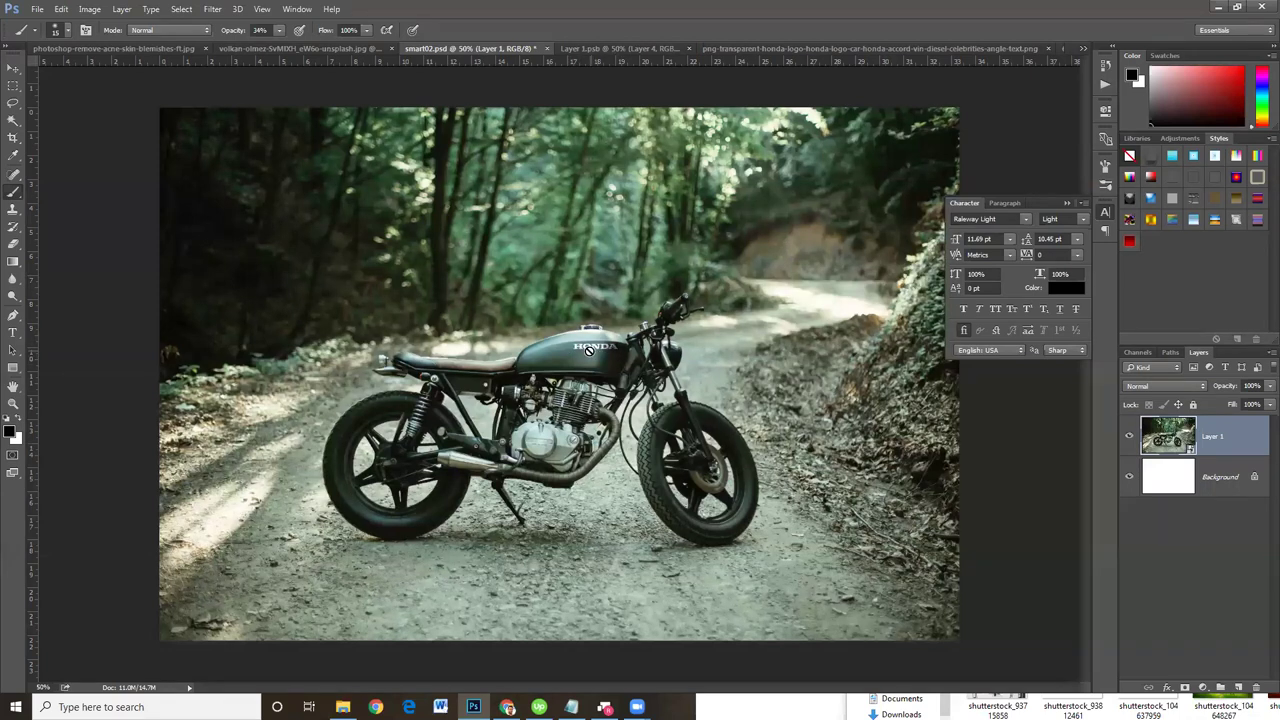
key("ctrl+1")
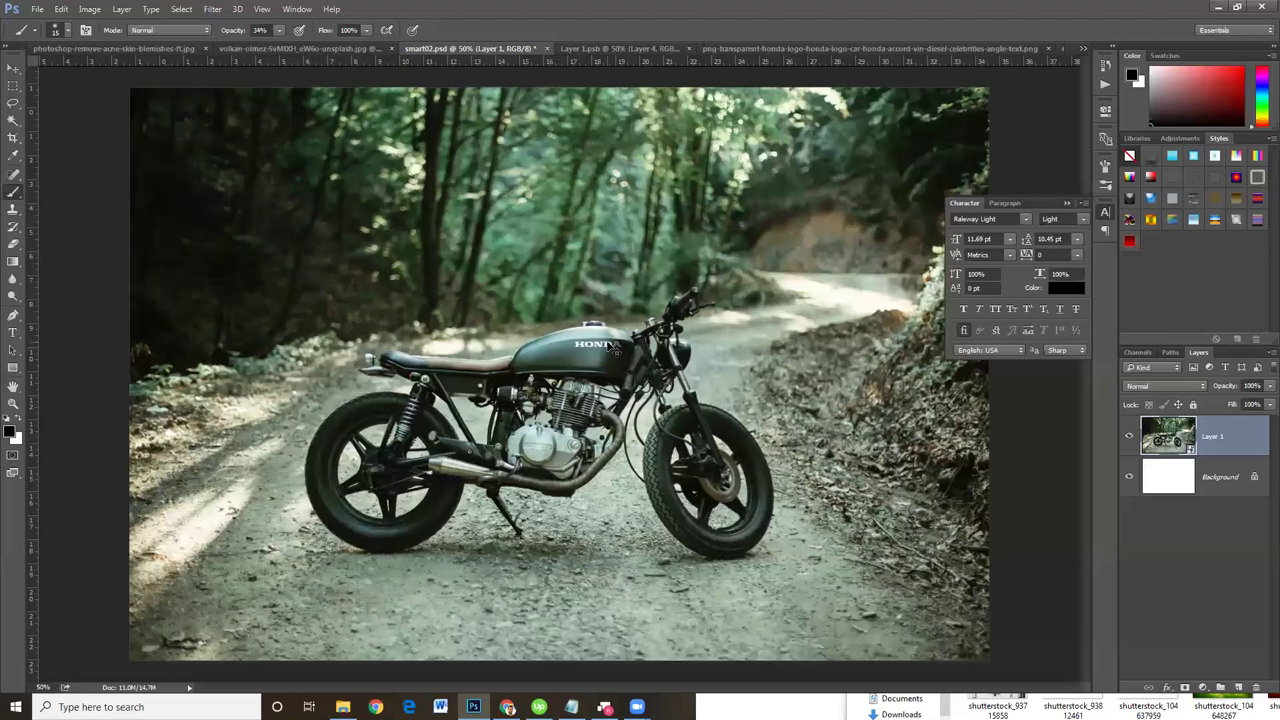
key("ctrl+plus")
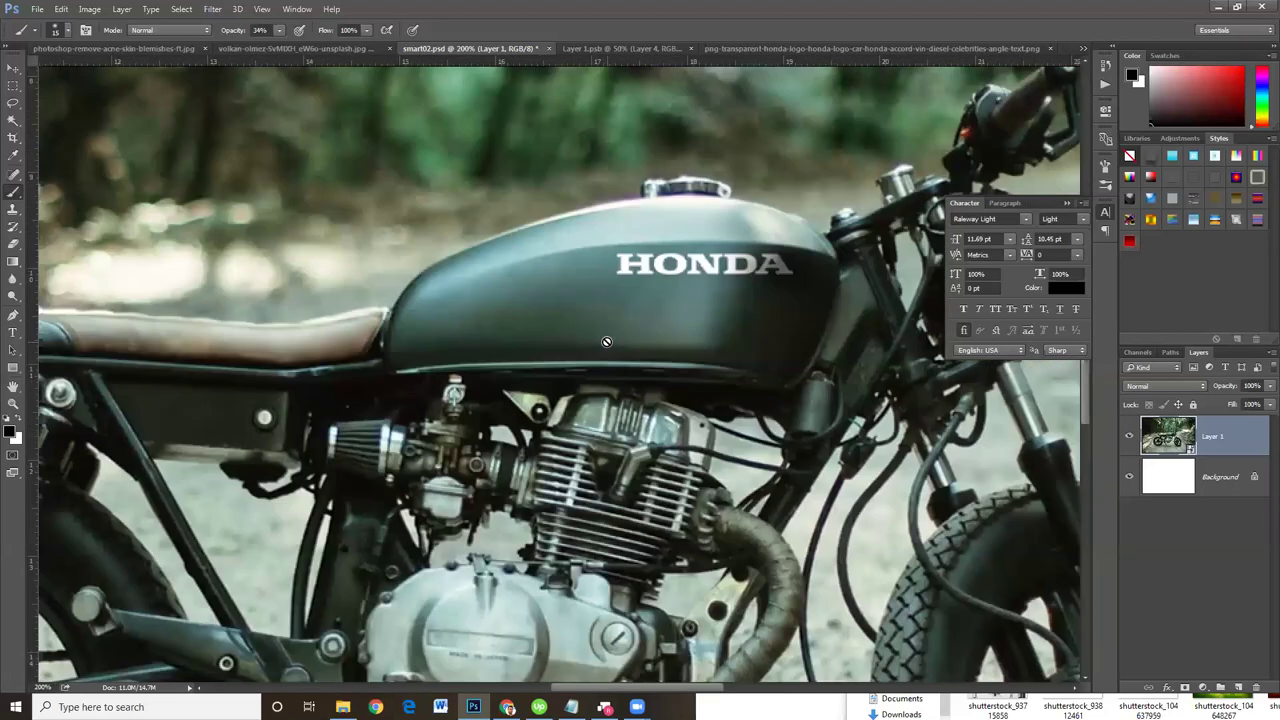
key("ctrl+minus")
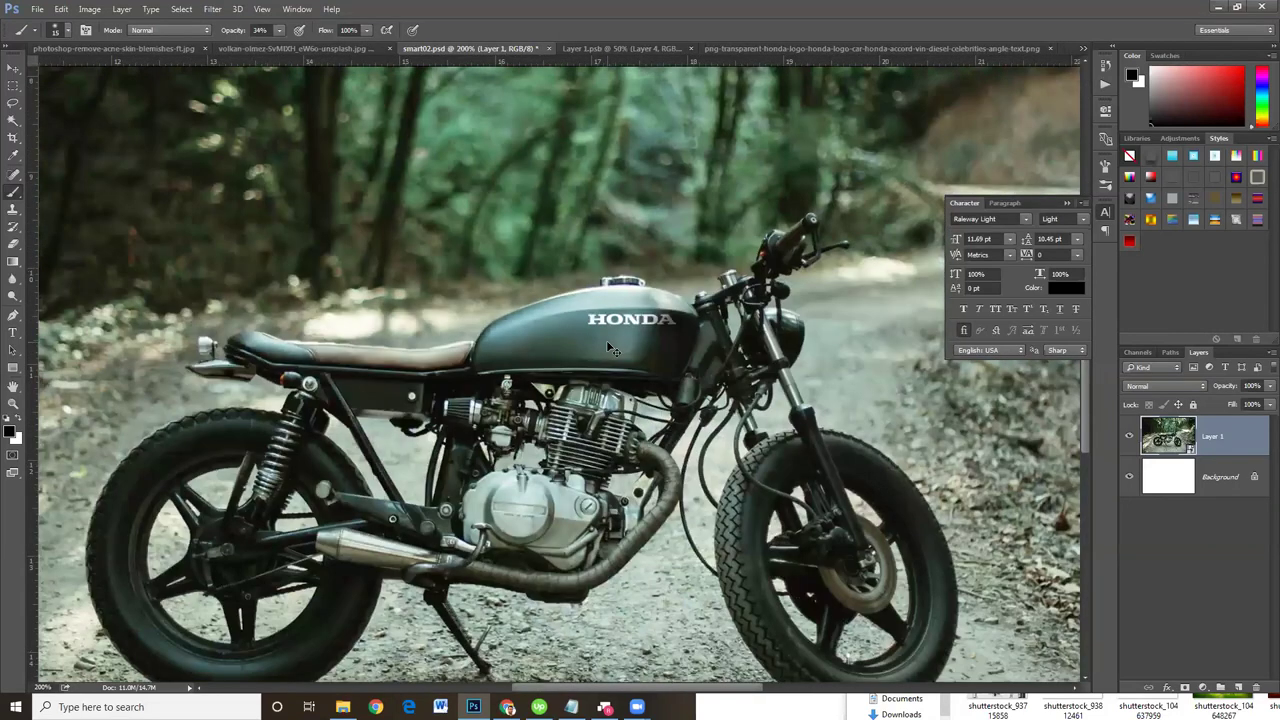
key("ctrl+minus")
key("ctrl+minus")
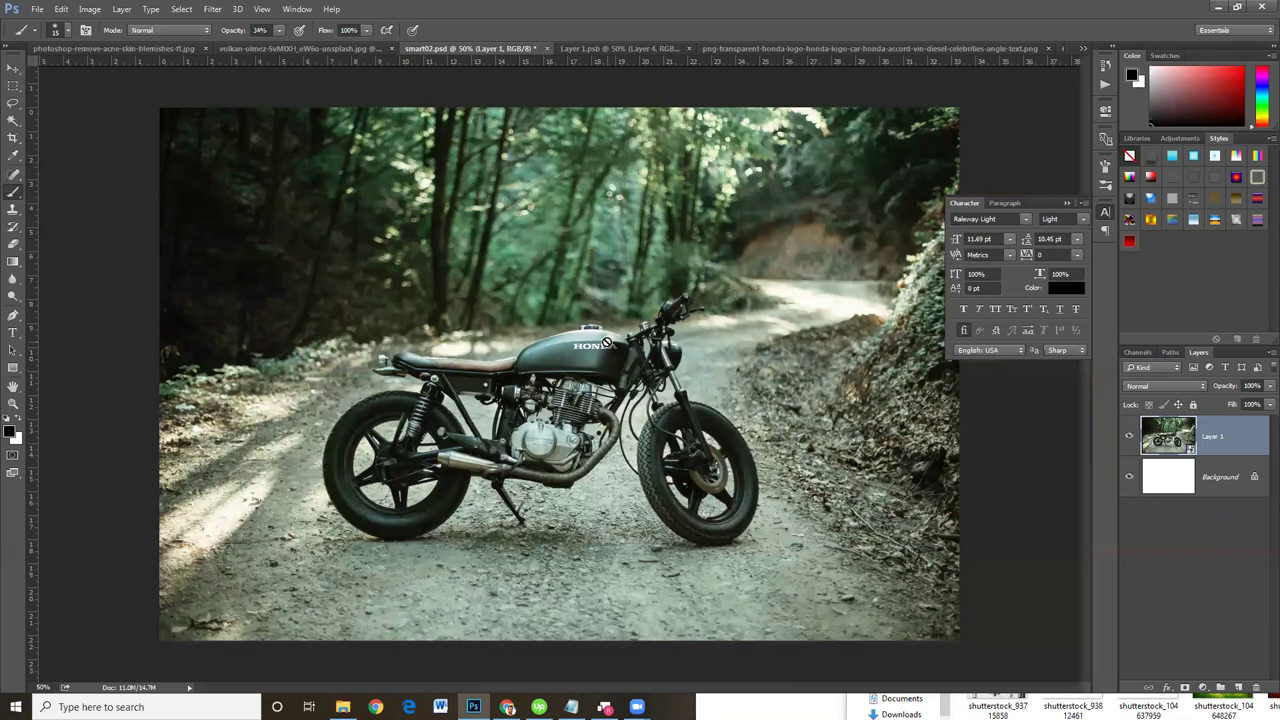
- Rasterize the motorcycle photo Layer 1 so it is no longer a smart object, then zoom out
left_click(13, 68)
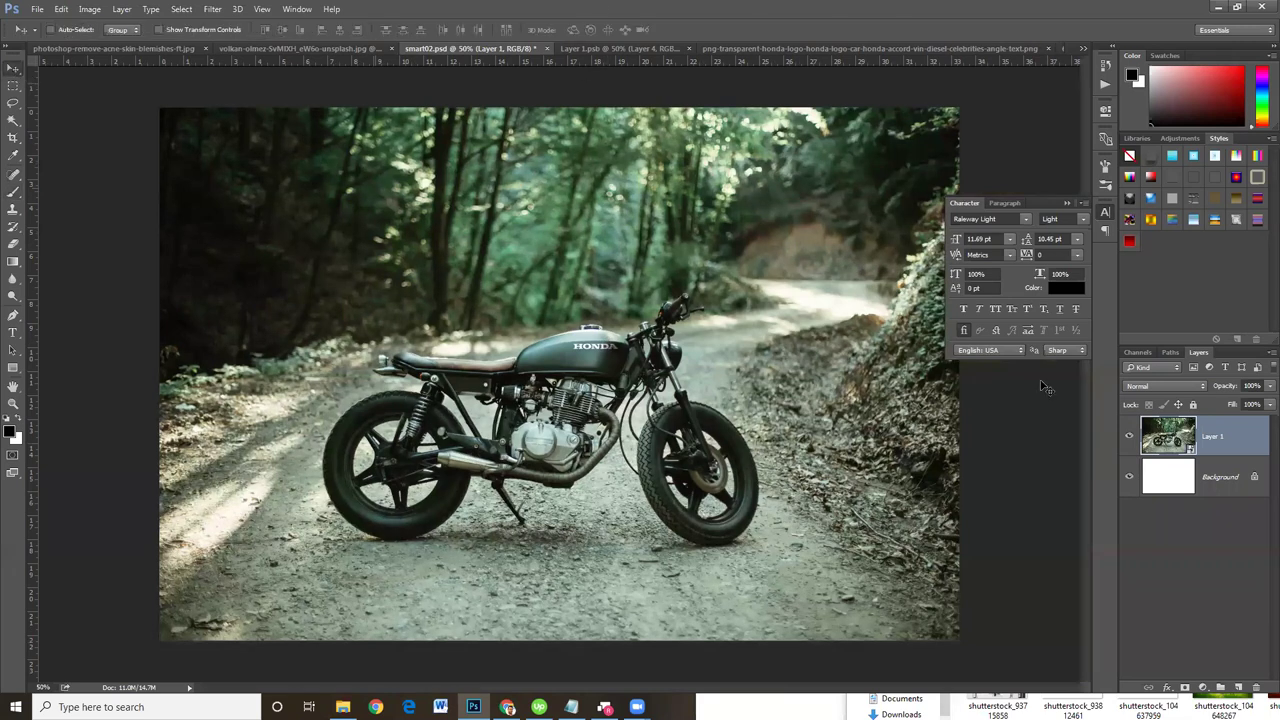
right_click(1231, 439)
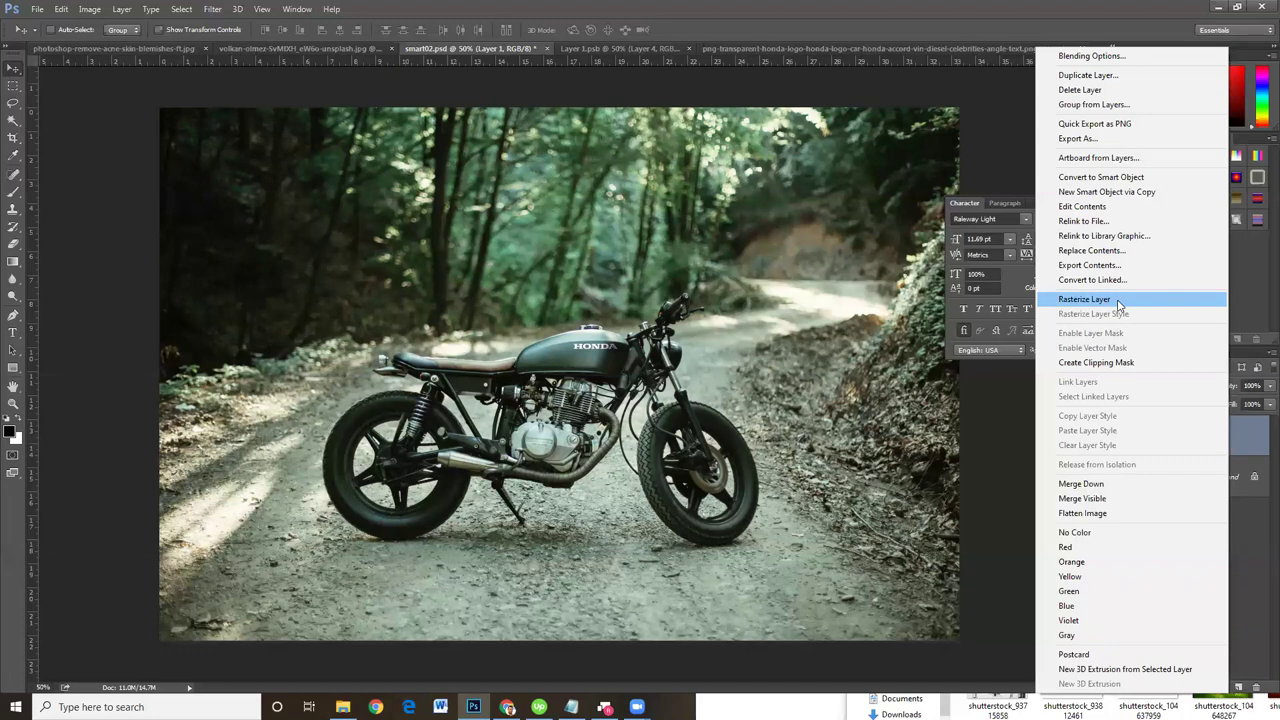
left_click(1118, 303)
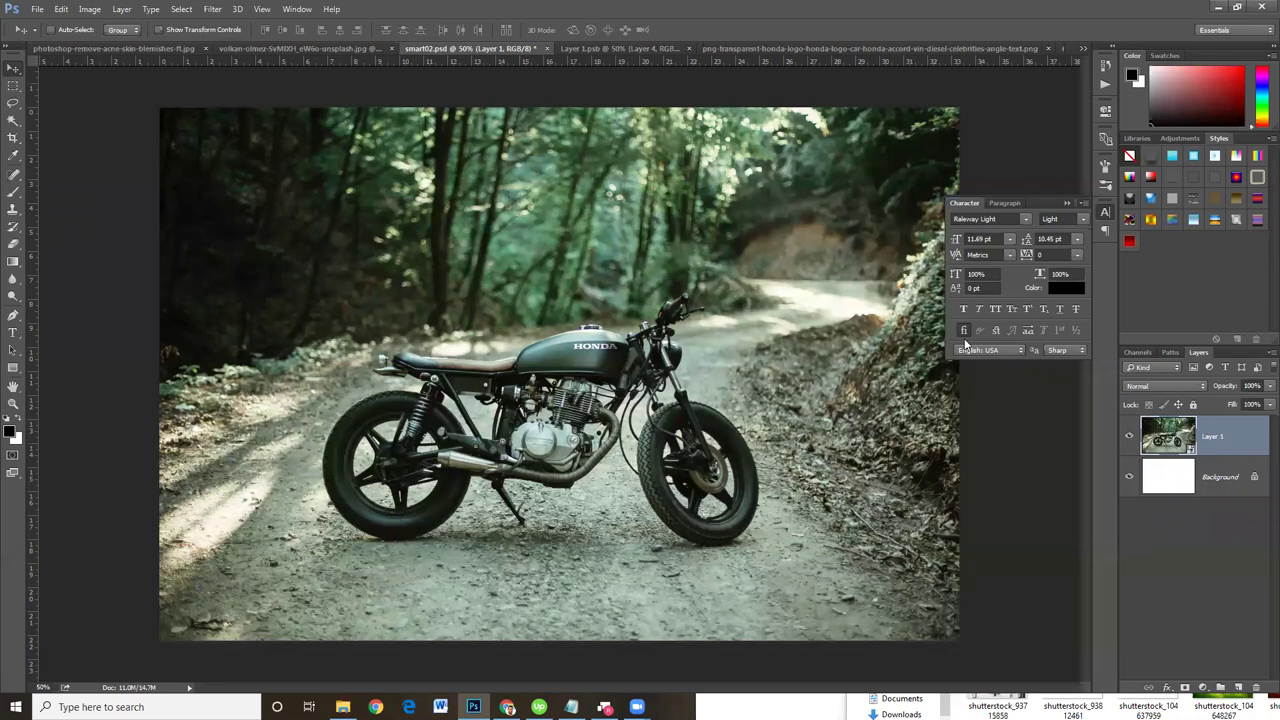
key("ctrl+minus")
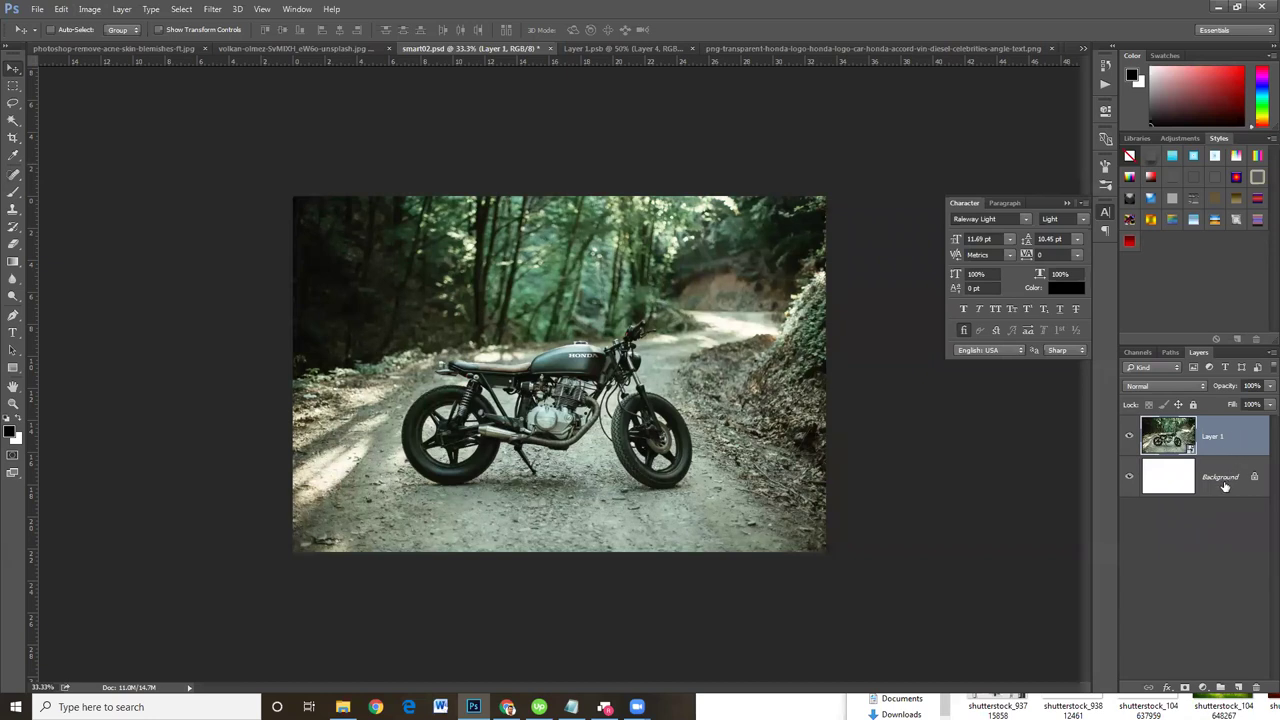
left_click(1224, 485)
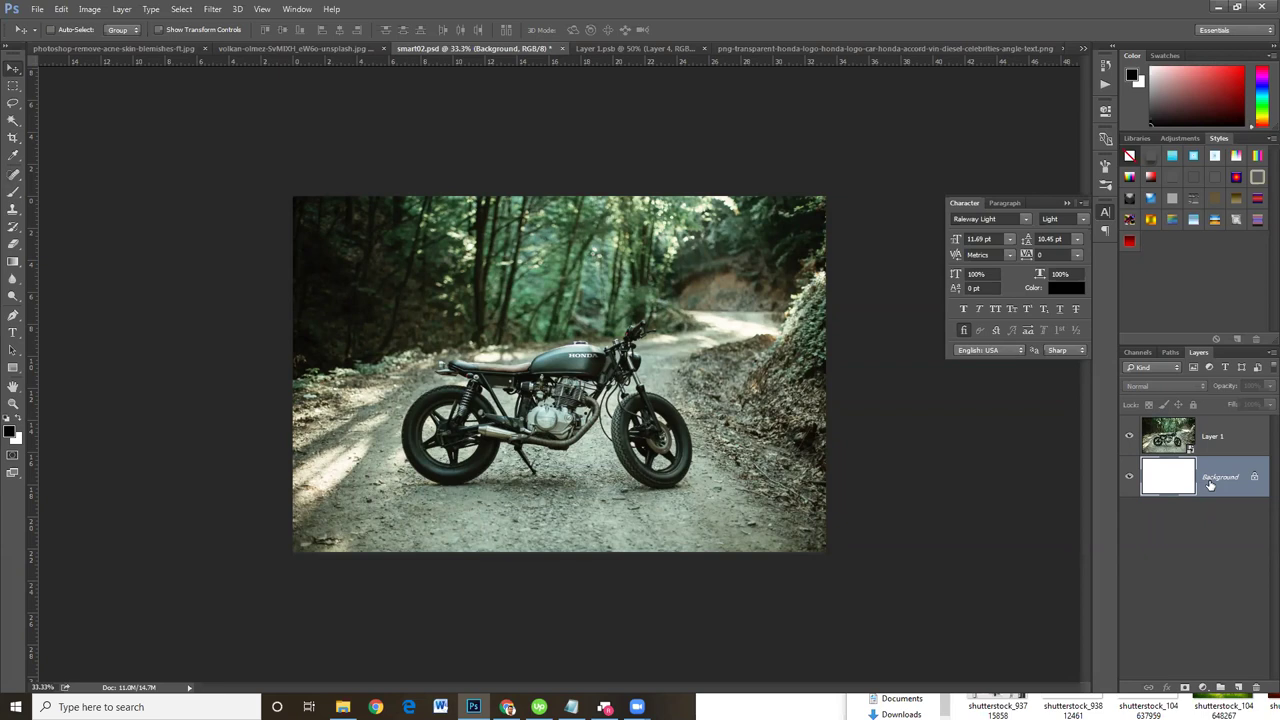
left_click(770, 48)
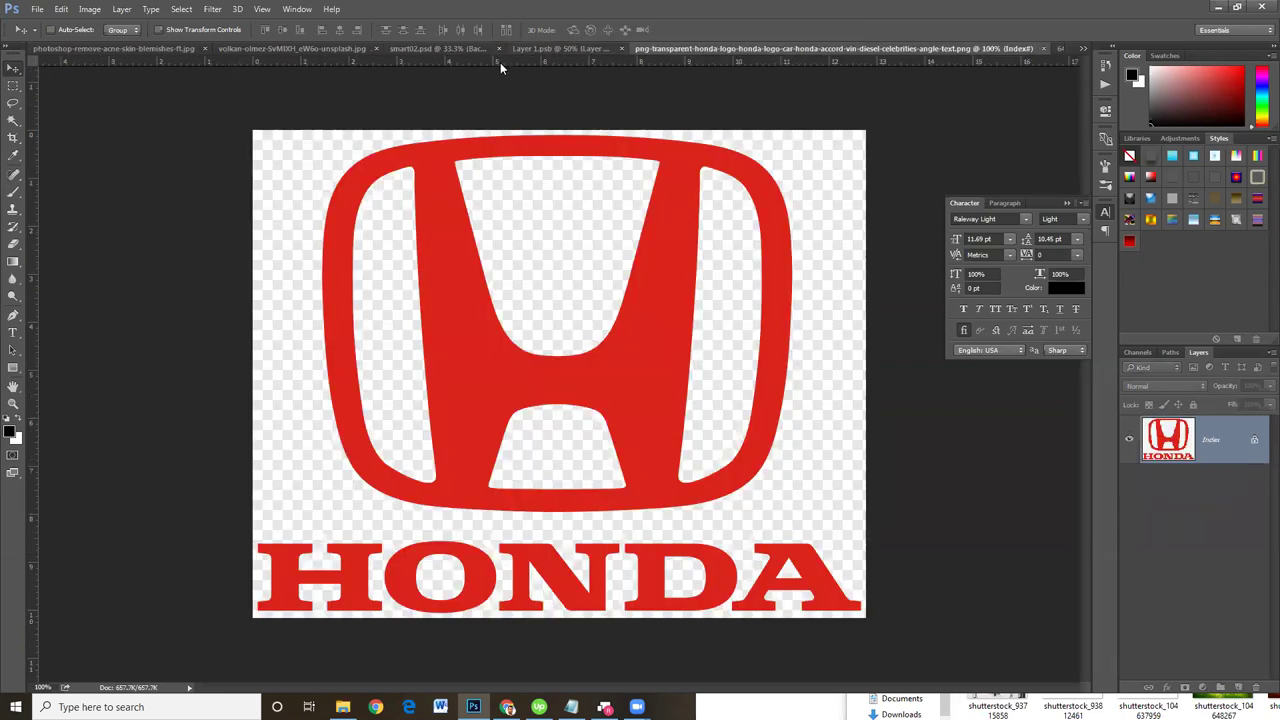
left_click(565, 48)
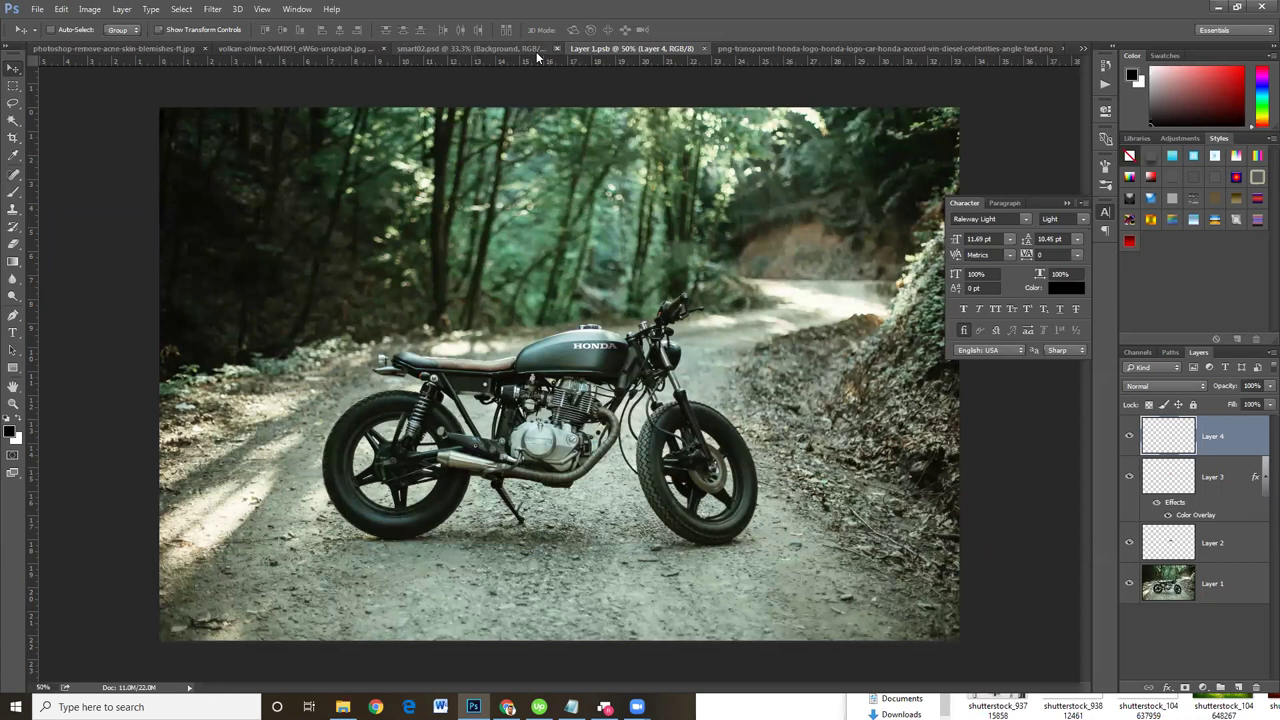
left_click(486, 46)
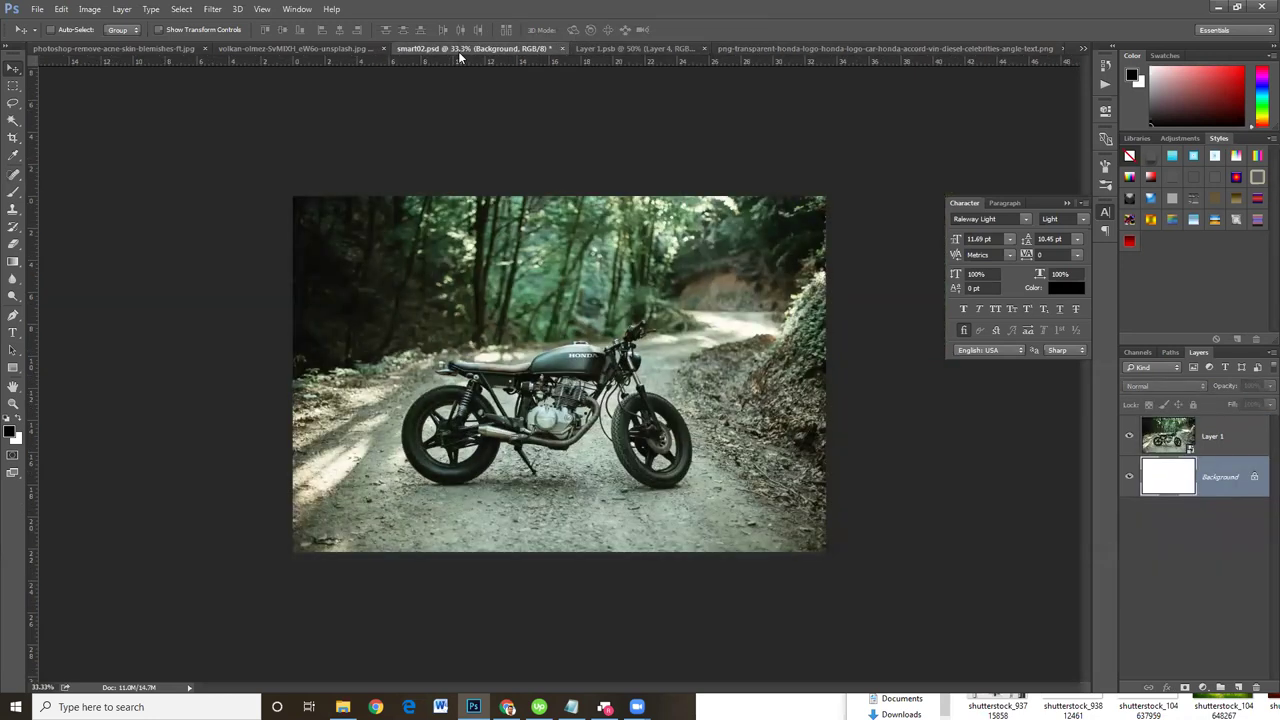
- Widen the canvas to 67 in via Canvas Size, anchored middle-left to add space on the right
left_click(90, 12)
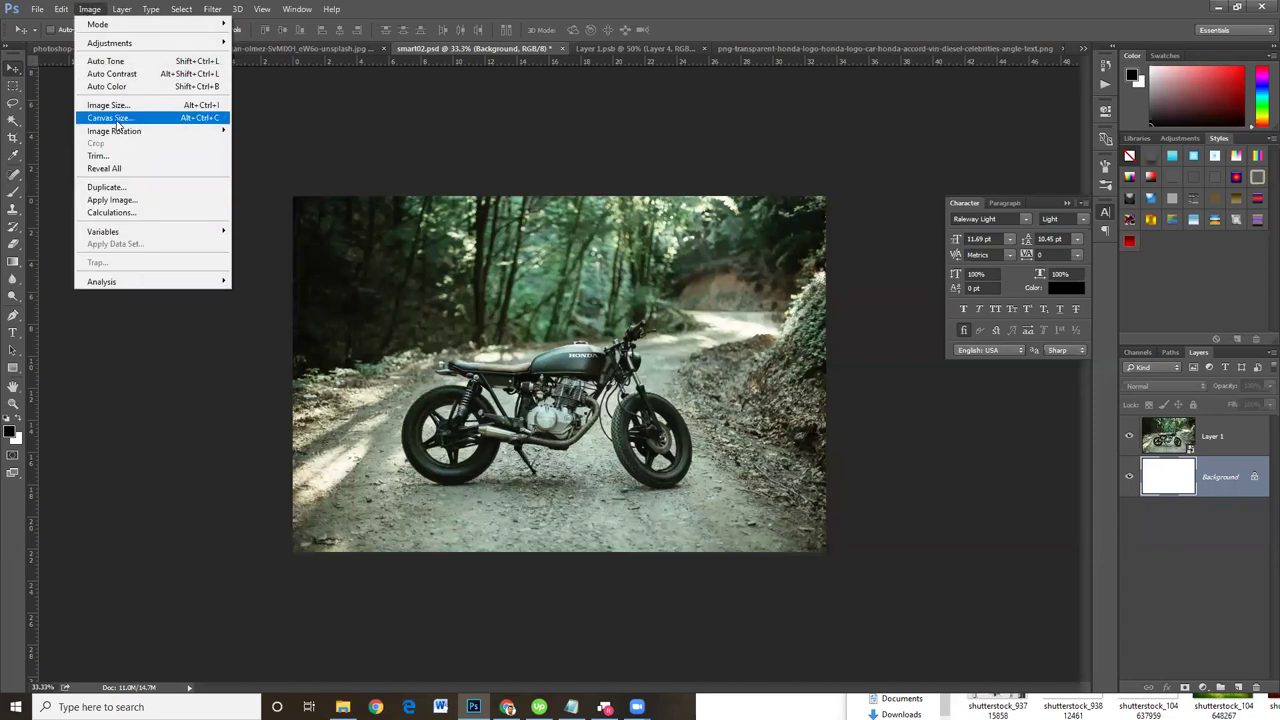
left_click(112, 118)
left_click_drag(847, 123, 819, 119)
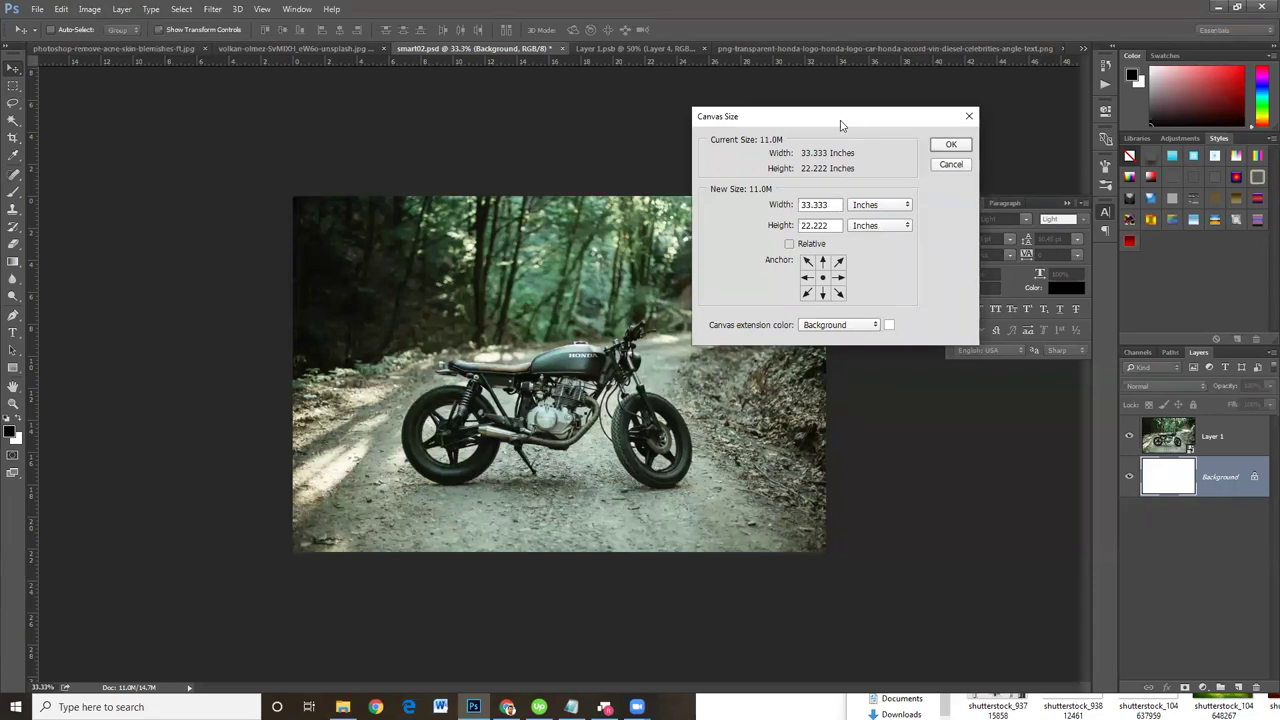
left_click_drag(840, 125, 947, 136)
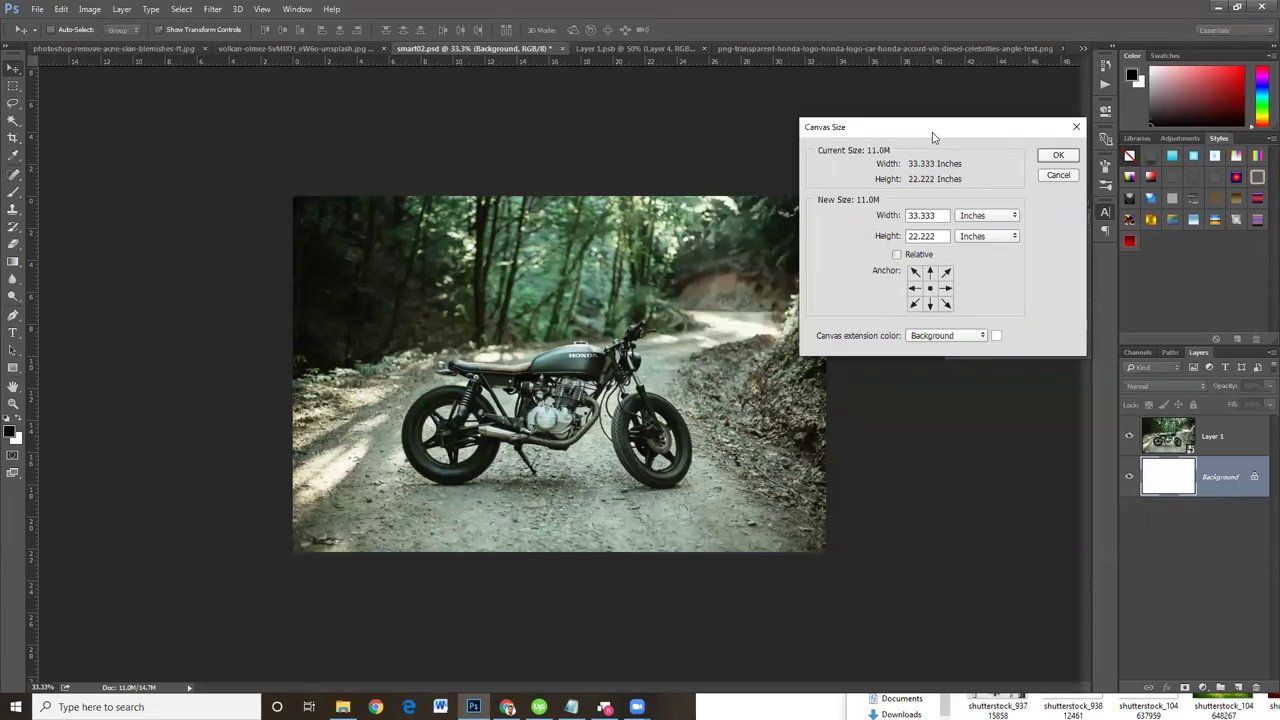
double_click(934, 216)
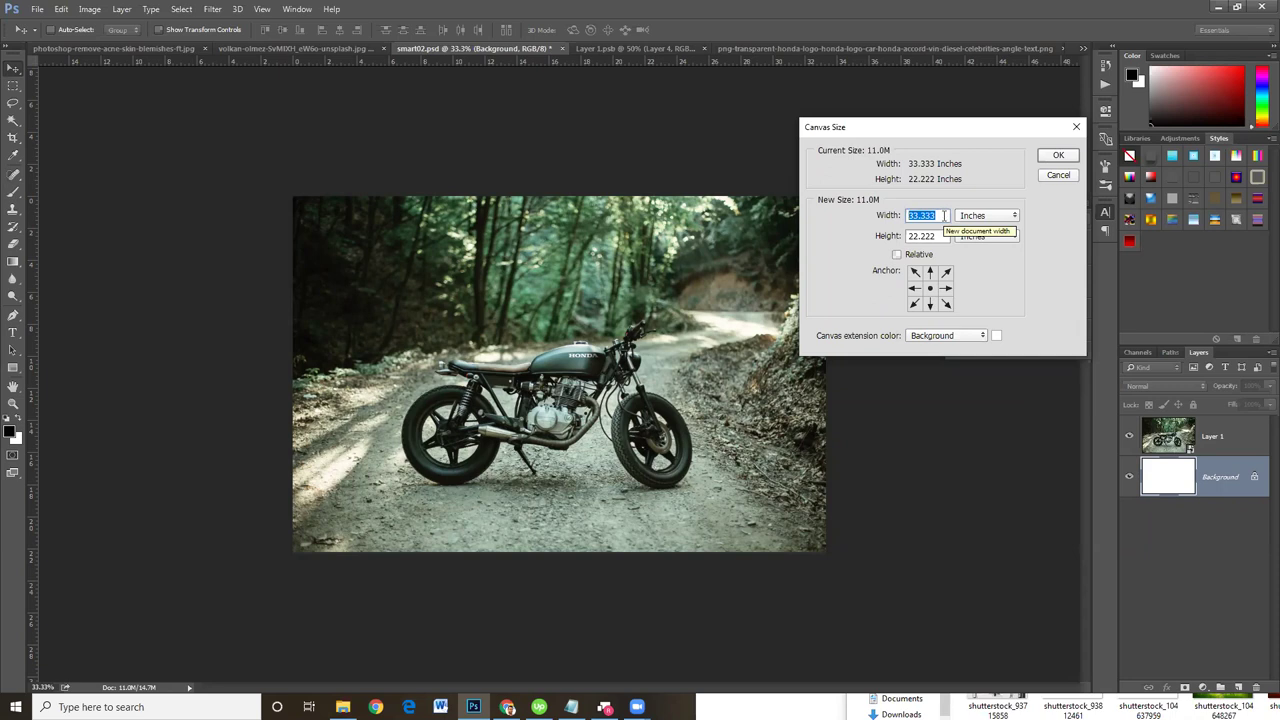
left_click(914, 289)
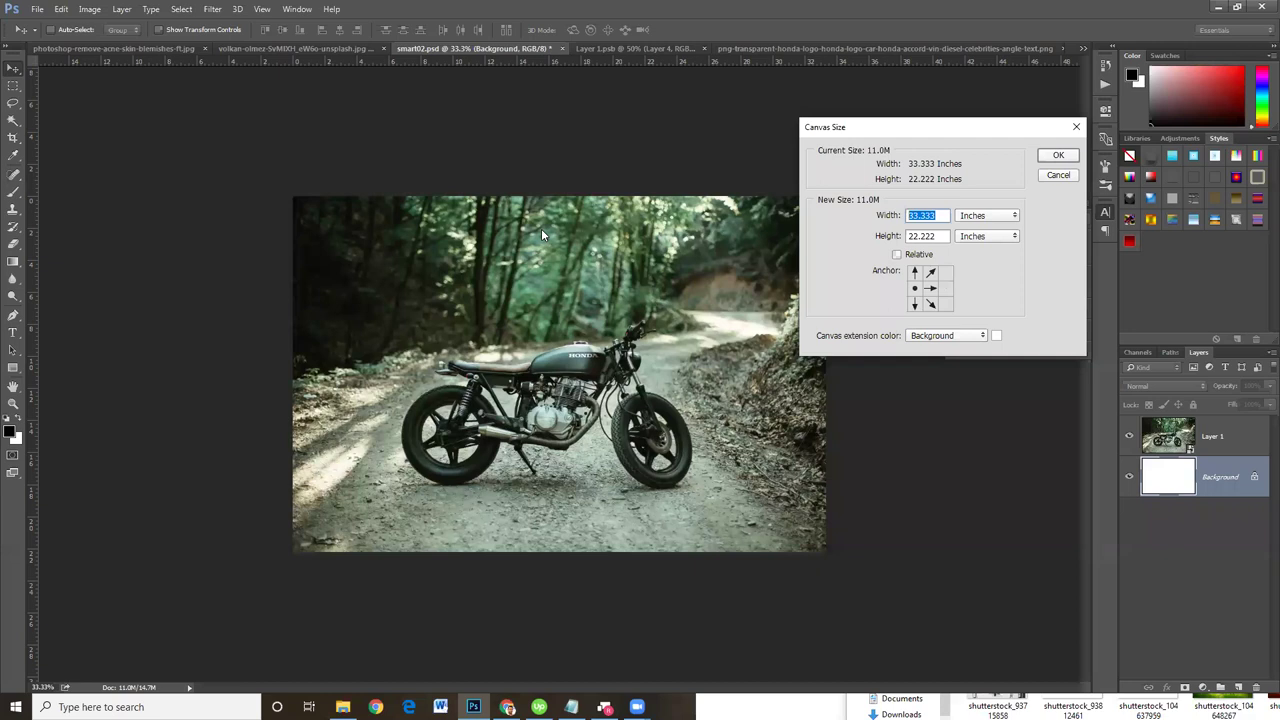
left_click_drag(942, 214, 900, 216)
type("6")
type("7")
left_click(1058, 156)
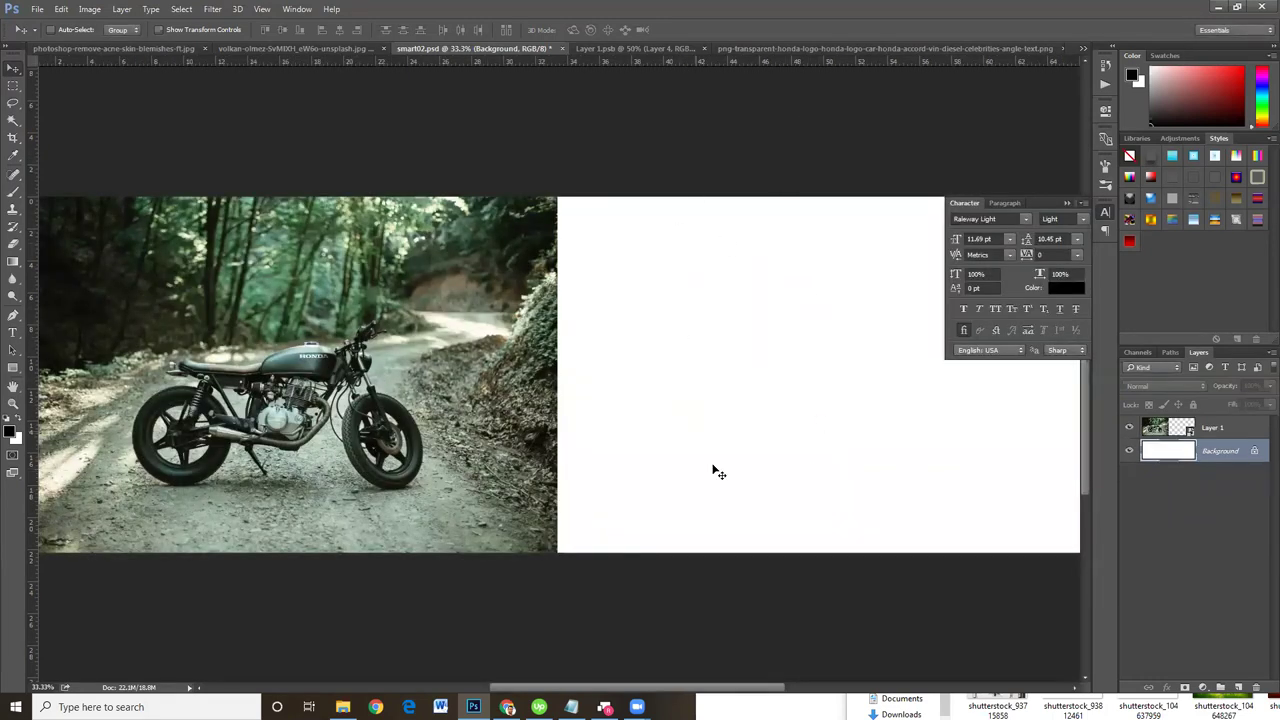
- Move the original photo Layer 1 into the right half of the widened canvas
key("ctrl+minus")
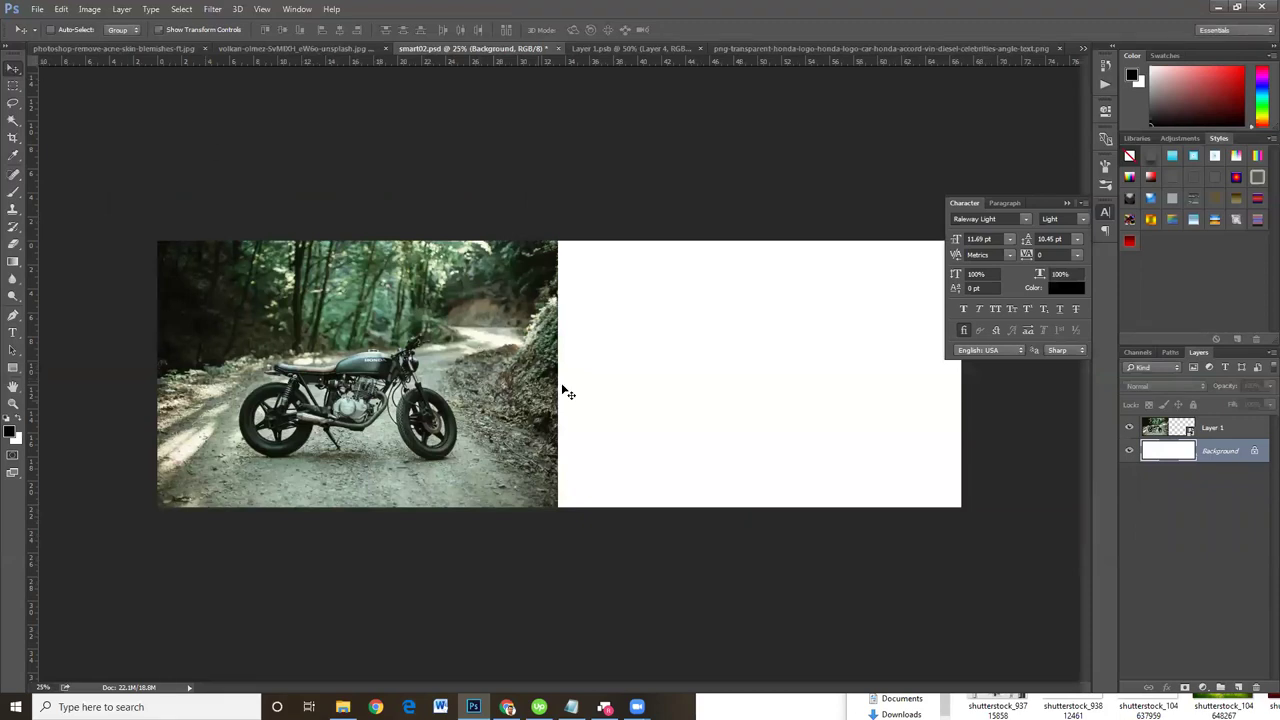
left_click_drag(400, 366, 615, 365)
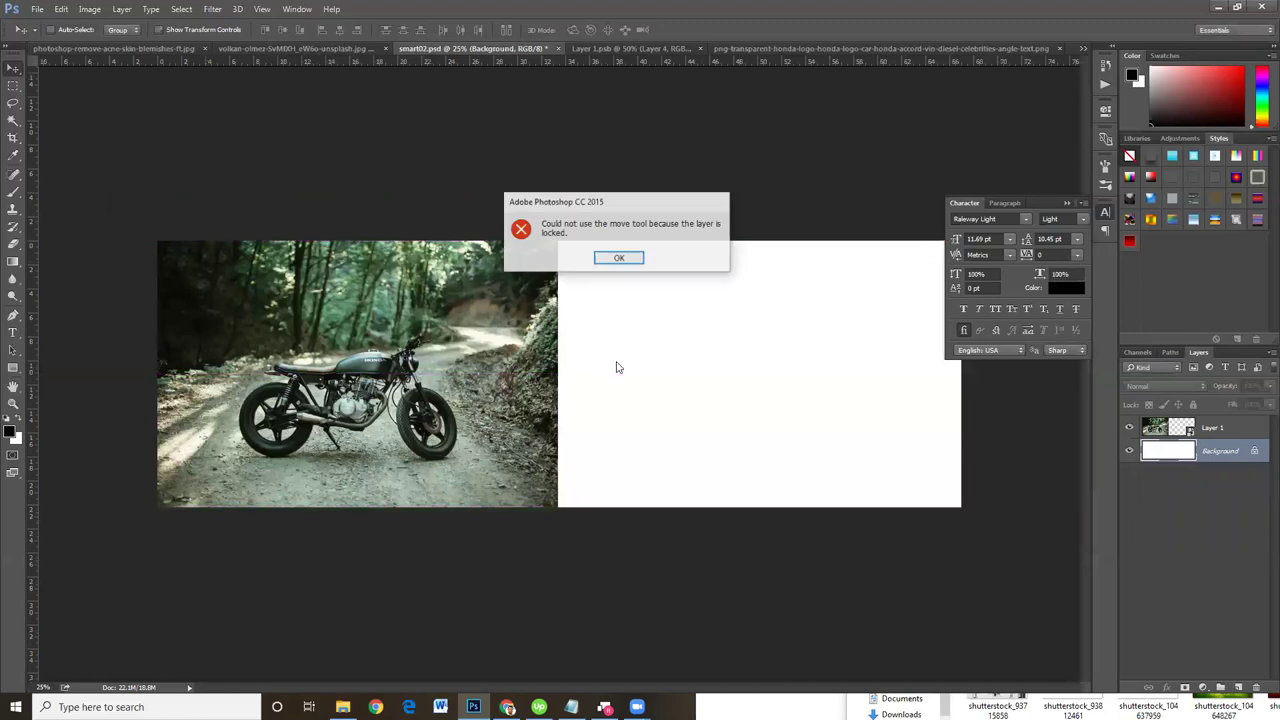
left_click(618, 258)
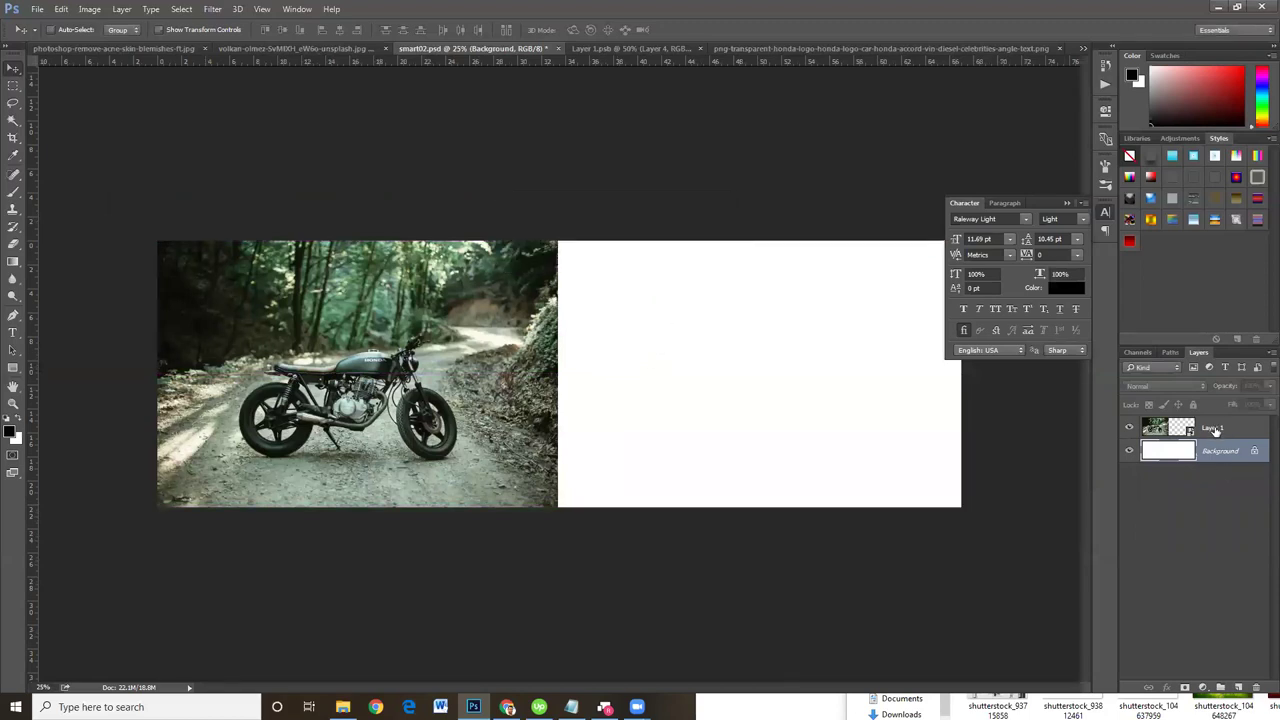
left_click(1214, 430)
left_click_drag(290, 420, 687, 424)
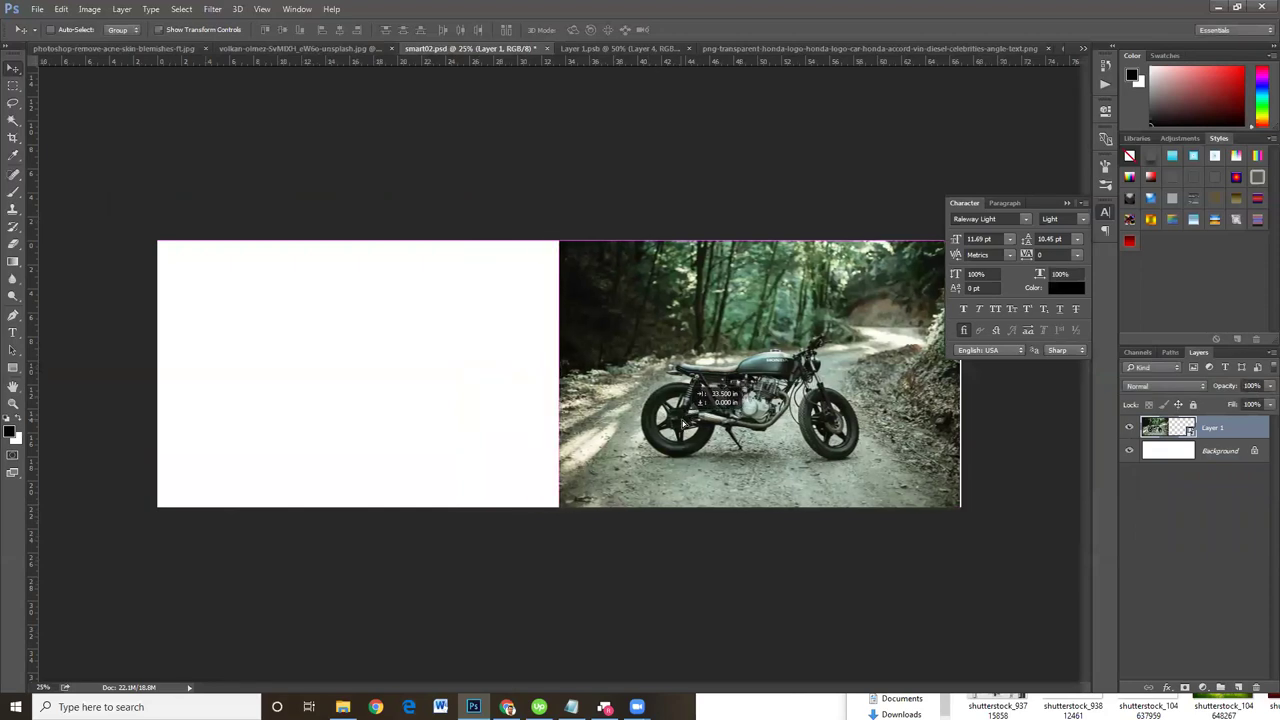
- Drag the logo-edited Layer 1 from Layer 1.psb over to the smart02.psd document
left_click(825, 43)
left_click(573, 46)
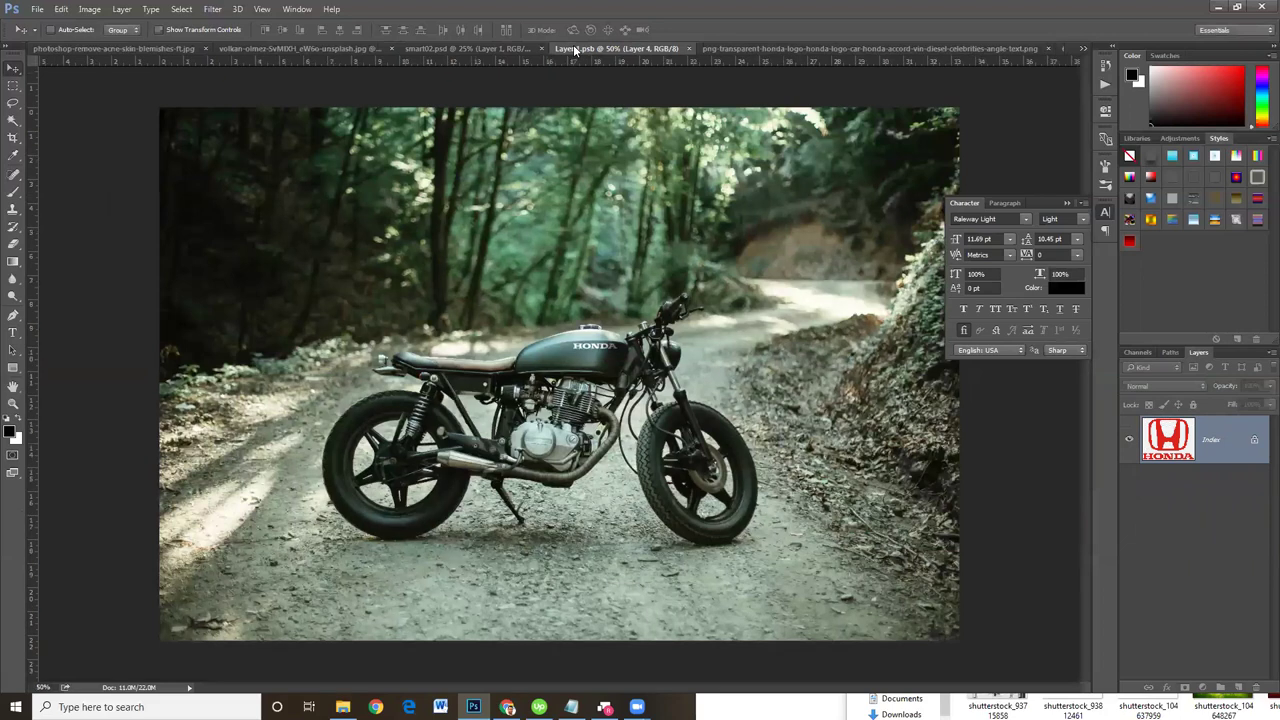
left_click(1222, 590)
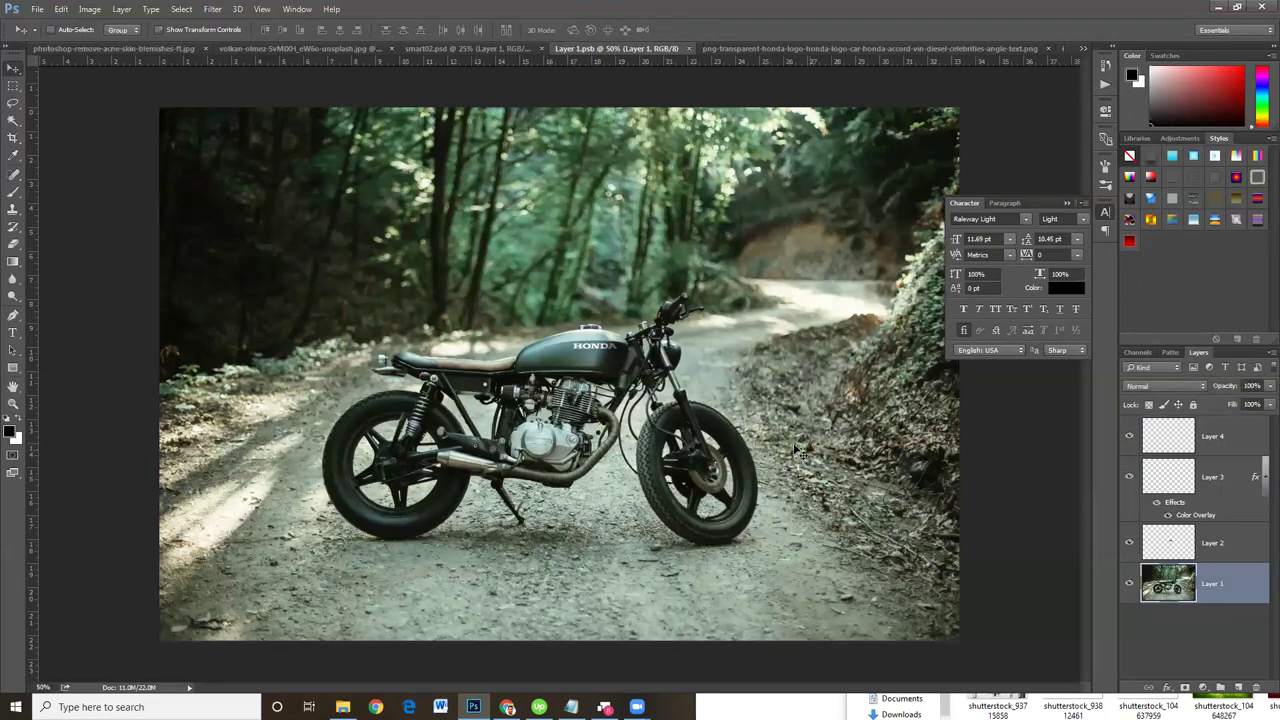
left_click_drag(796, 455, 832, 486)
left_click_drag(688, 281, 474, 50)
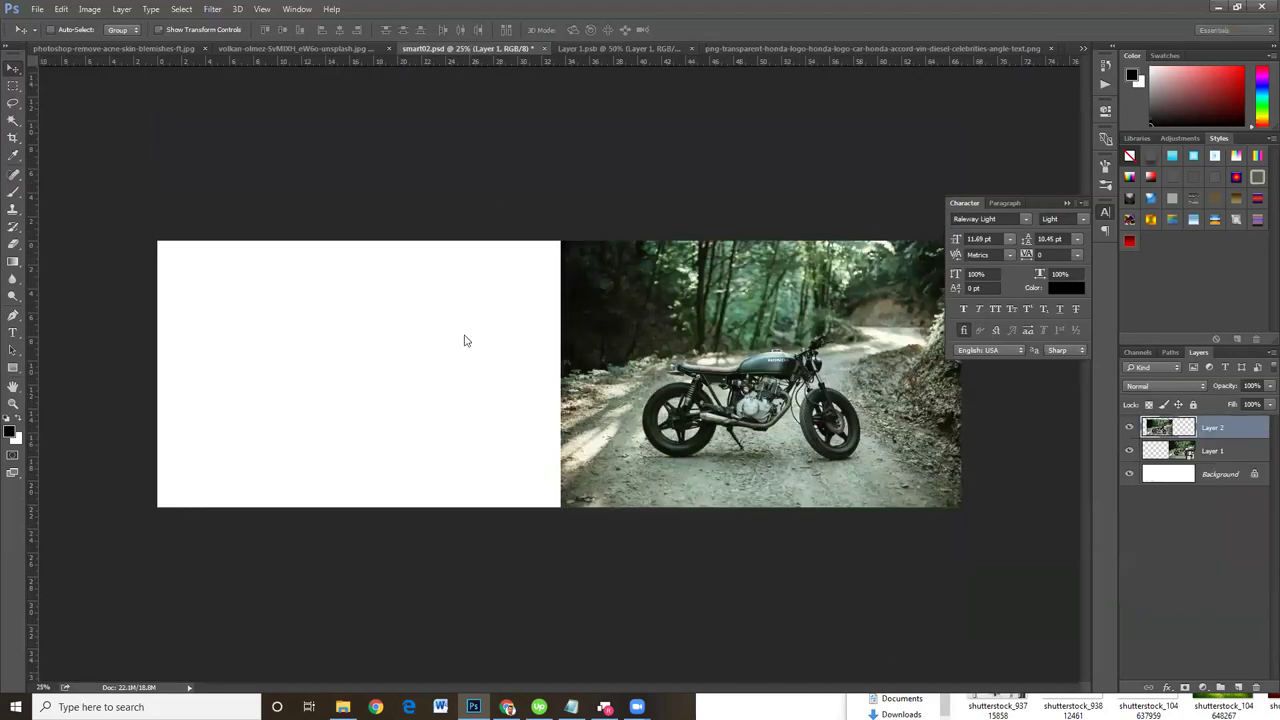
- Drop the edited photo in as Layer 2 and enlarge it slightly with Free Transform to fill the left half
left_click_drag(474, 50, 435, 347)
key("ctrl+t")
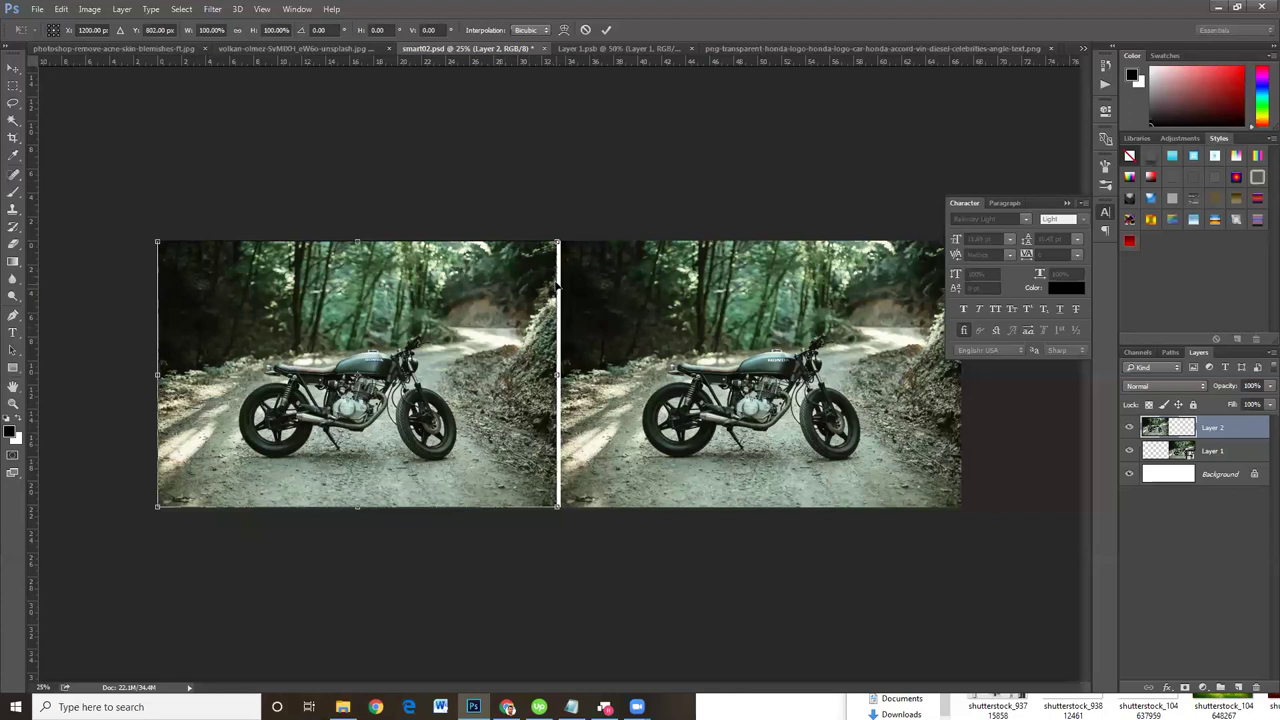
left_click_drag(557, 241, 563, 239)
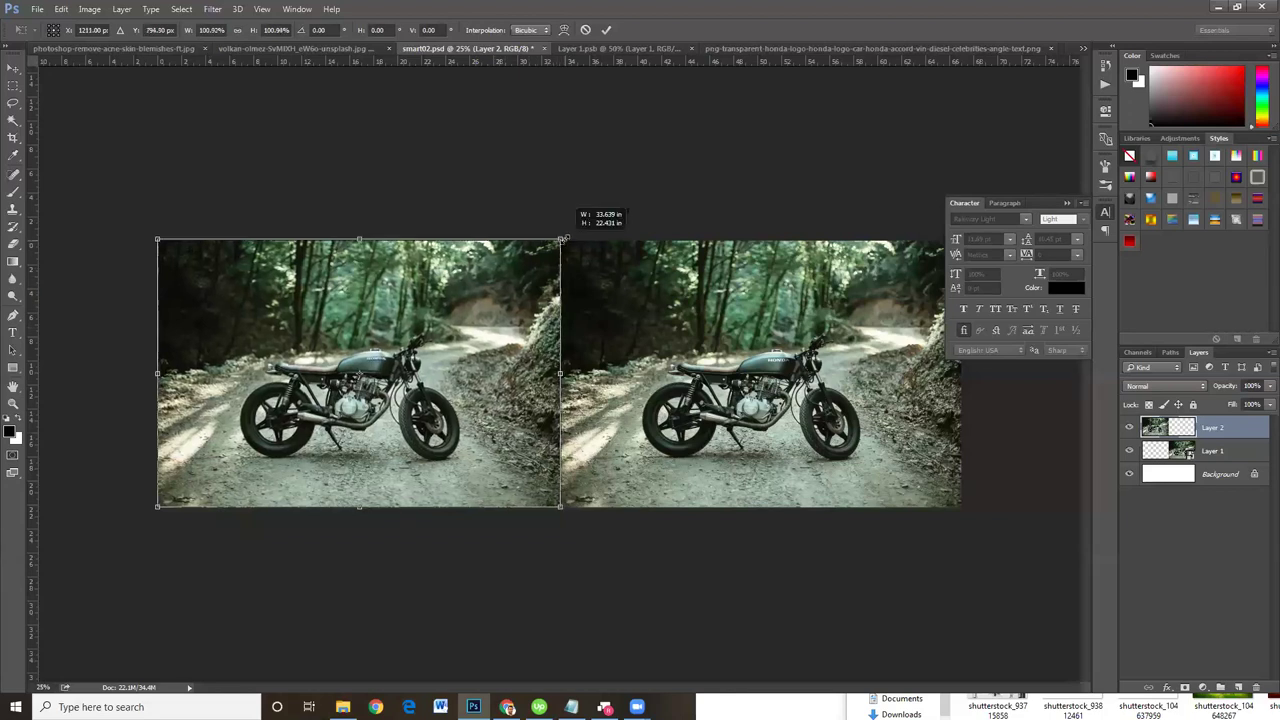
key("Return")
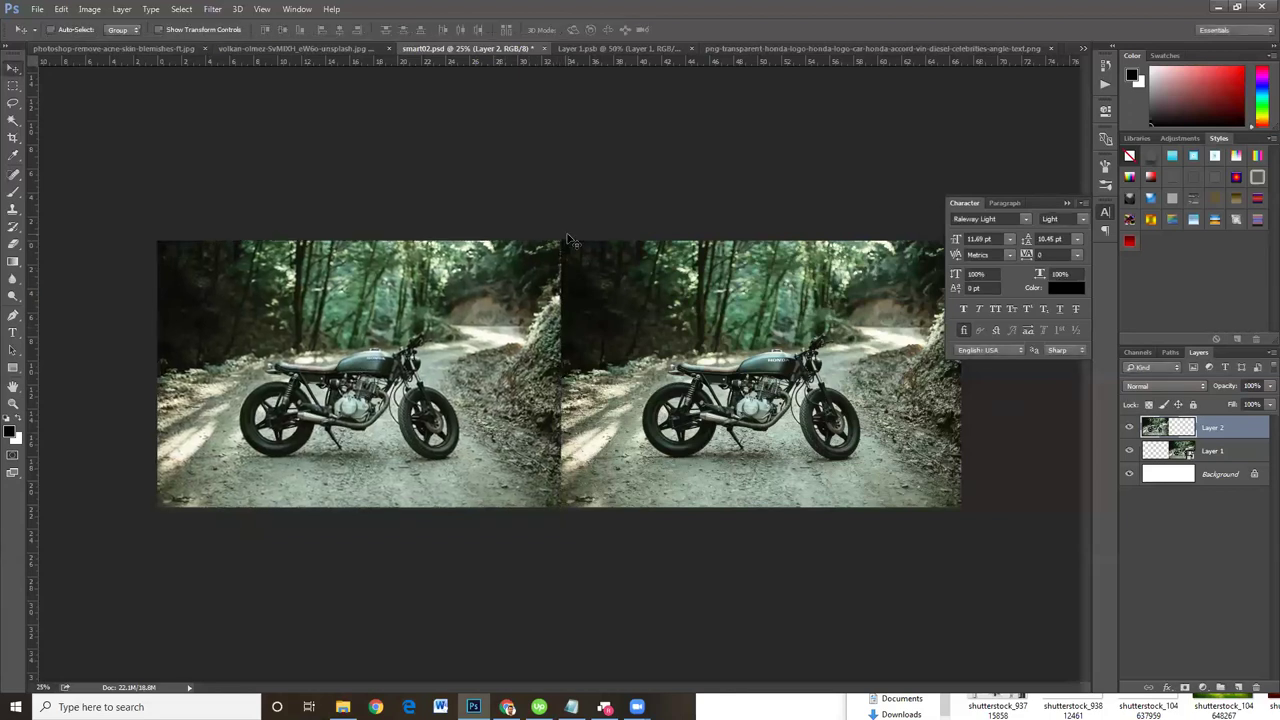
key("ctrl+plus")
key("ctrl+plus")
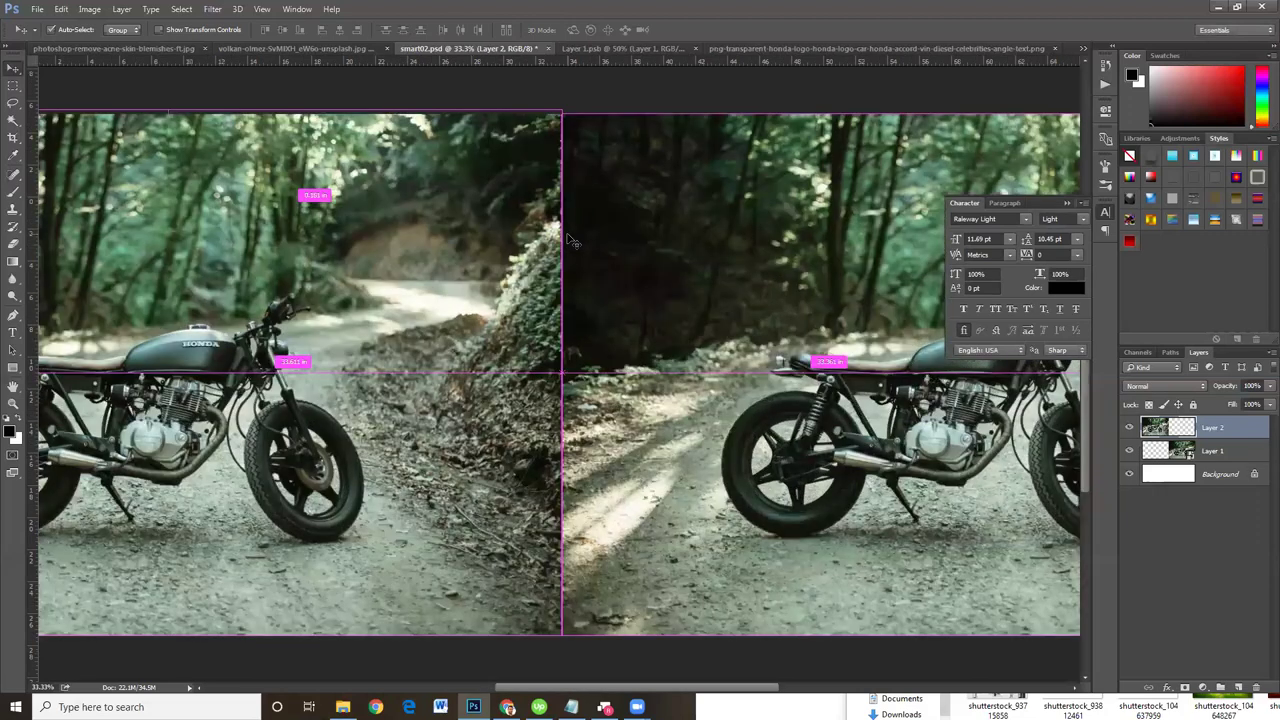
key("ctrl+plus")
key("ctrl+minus")
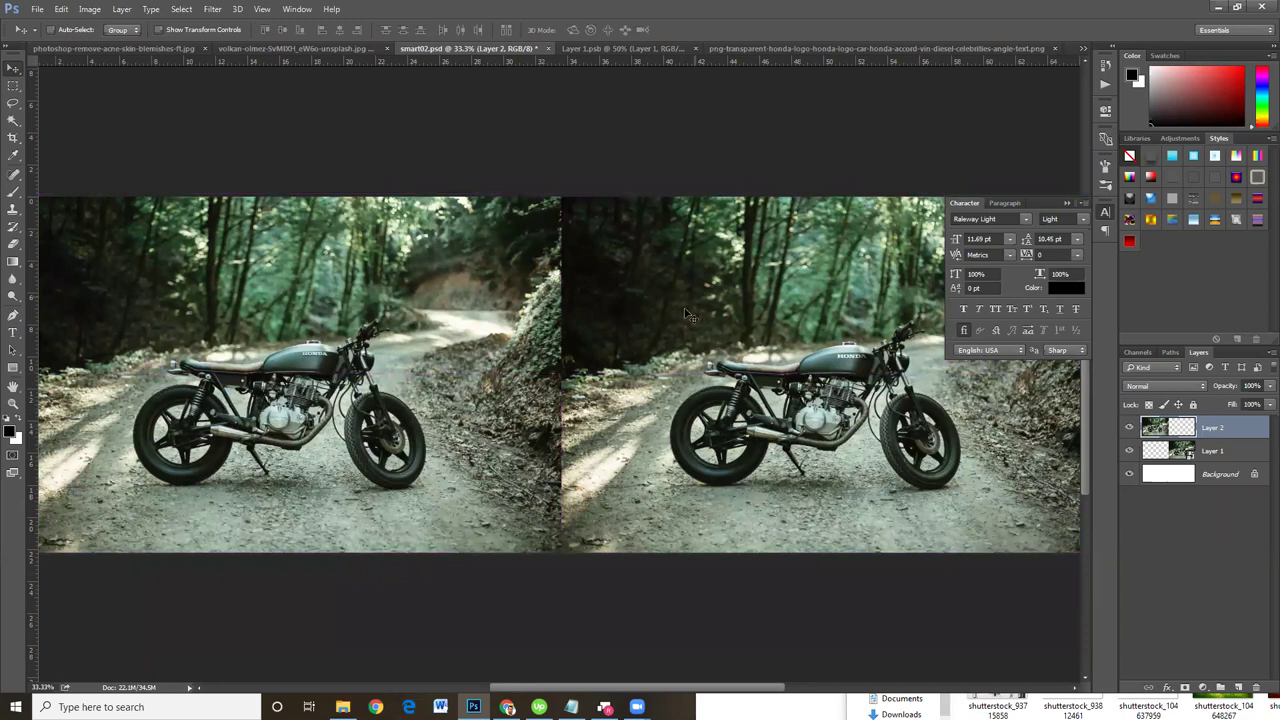
- Nudge the photo to check alignment and dock the Character panel away from the right-hand image
left_click_drag(806, 316, 516, 253)
mouse_move(1046, 207)
left_mouse_down()
mouse_move(1198, 232)
mouse_move(1128, 50)
left_mouse_up()
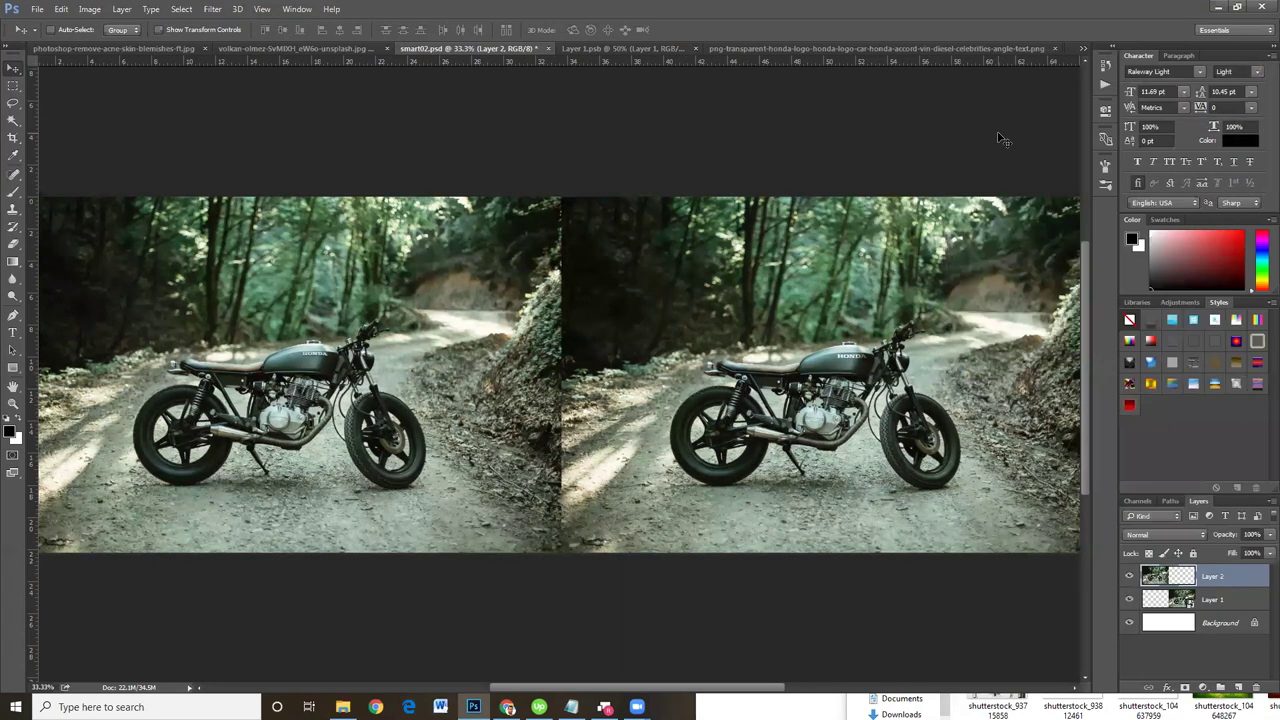